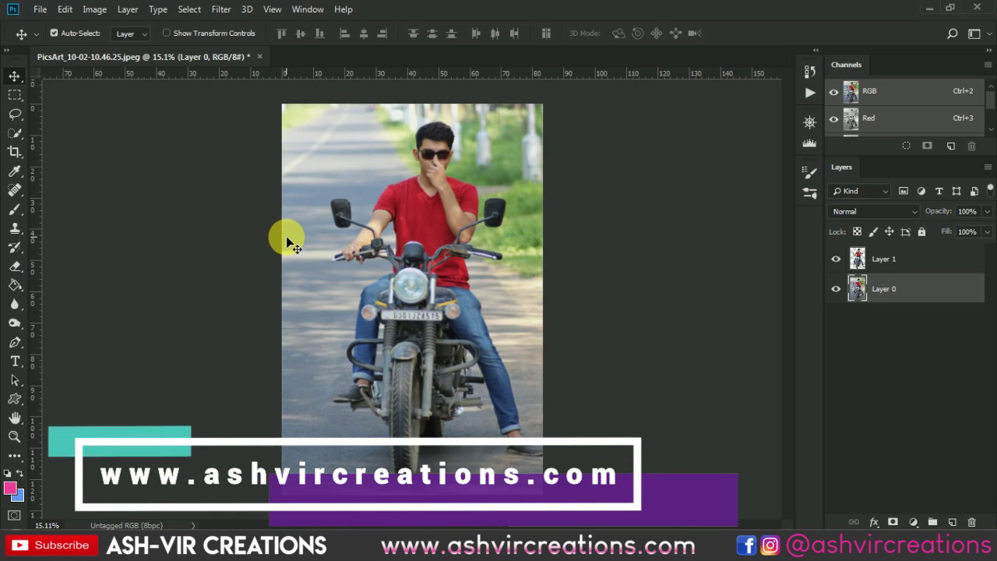
Step: Select the rider and motorcycle on Layer 0 with the Quick Selection tool in add mode, including both mirrors and the wheel
{"action": "left_click", "coordinate": [12, 131]}
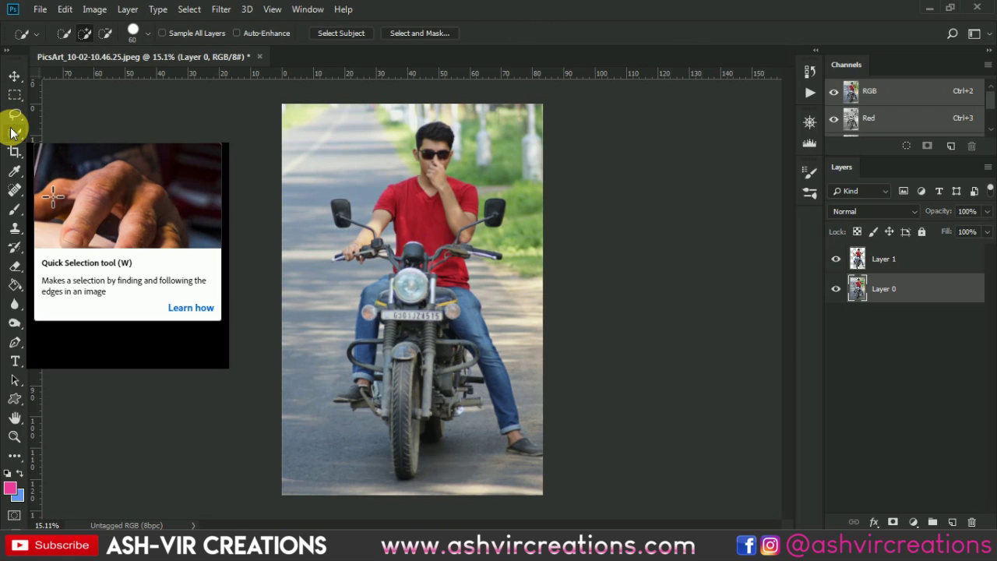
{"action": "left_click", "coordinate": [86, 37]}
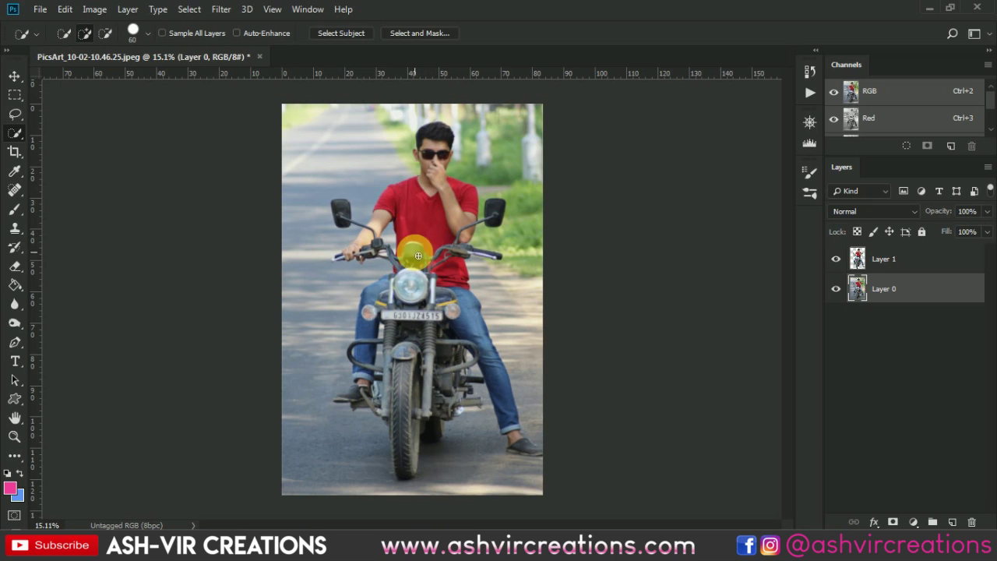
{"action": "mouse_move", "coordinate": [426, 233]}
{"action": "left_mouse_down"}
{"action": "mouse_move", "coordinate": [419, 303]}
{"action": "mouse_move", "coordinate": [381, 318]}
{"action": "mouse_move", "coordinate": [373, 335]}
{"action": "mouse_move", "coordinate": [373, 362]}
{"action": "mouse_move", "coordinate": [405, 399]}
{"action": "mouse_move", "coordinate": [438, 342]}
{"action": "mouse_move", "coordinate": [460, 328]}
{"action": "mouse_move", "coordinate": [473, 349]}
{"action": "mouse_move", "coordinate": [460, 216]}
{"action": "mouse_move", "coordinate": [429, 138]}
{"action": "mouse_move", "coordinate": [433, 178]}
{"action": "mouse_move", "coordinate": [470, 208]}
{"action": "mouse_move", "coordinate": [395, 220]}
{"action": "mouse_move", "coordinate": [358, 251]}
{"action": "left_mouse_up"}
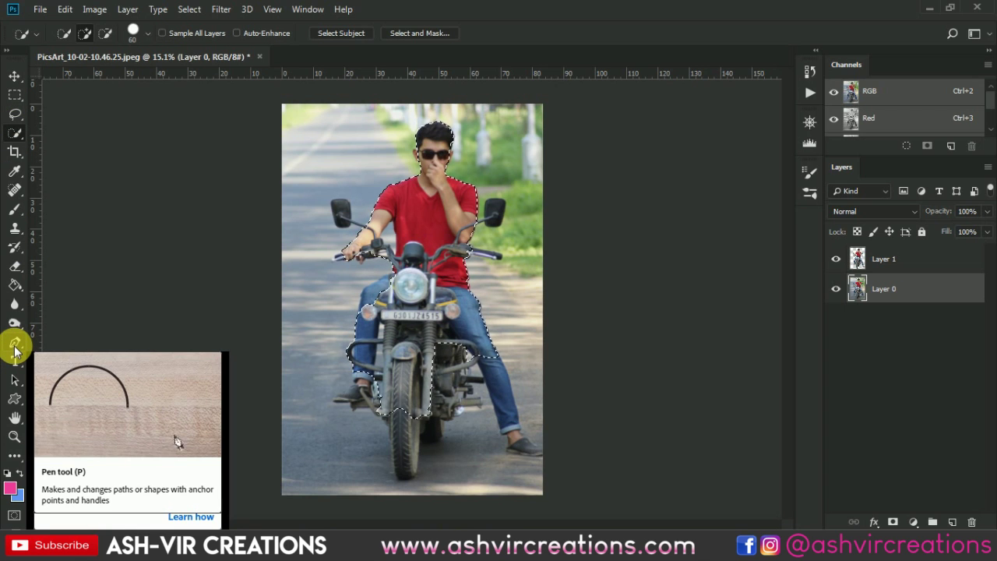
{"action": "left_click", "coordinate": [497, 213]}
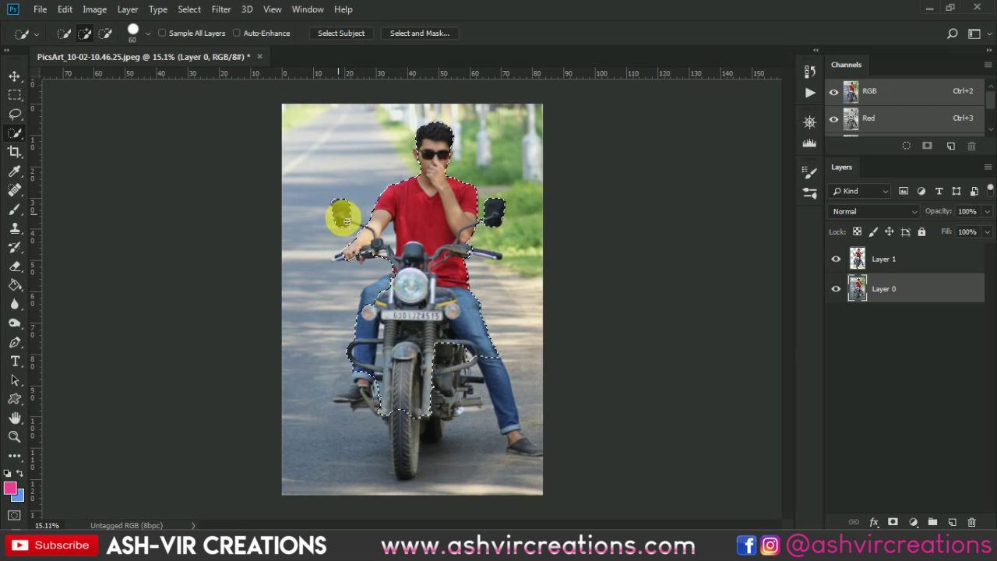
{"action": "left_click", "coordinate": [346, 222]}
{"action": "mouse_move", "coordinate": [468, 356]}
{"action": "left_mouse_down"}
{"action": "mouse_move", "coordinate": [510, 415]}
{"action": "mouse_move", "coordinate": [418, 411]}
{"action": "mouse_move", "coordinate": [410, 464]}
{"action": "mouse_move", "coordinate": [422, 417]}
{"action": "mouse_move", "coordinate": [418, 318]}
{"action": "mouse_move", "coordinate": [384, 297]}
{"action": "mouse_move", "coordinate": [361, 397]}
{"action": "left_mouse_up"}
{"action": "scroll", "coordinate": [388, 242], "scroll_direction": "up", "scroll_amount": 3}
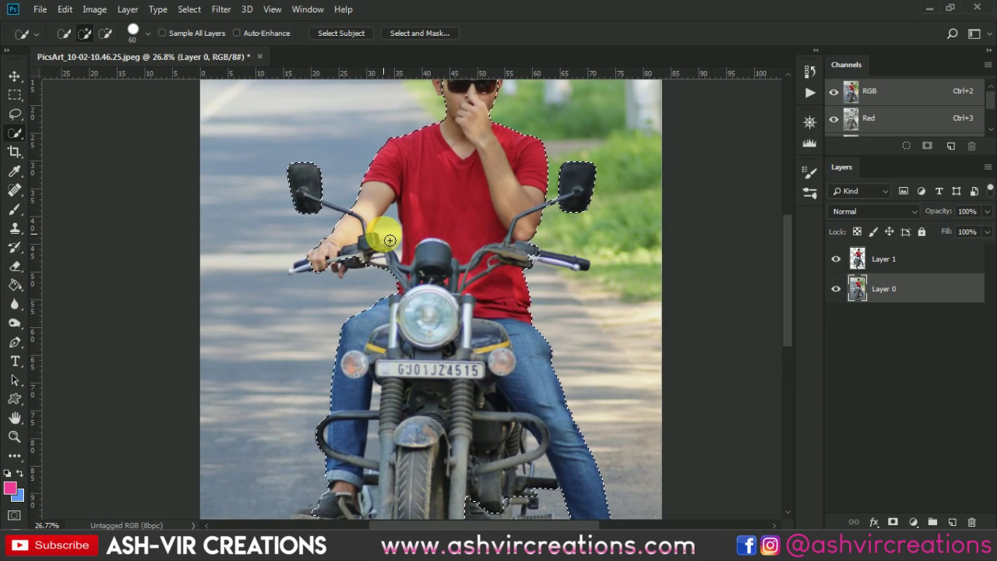
Step: Subtract the background gap between the rider's arm and shirt from the selection and copy the selection to a new layer
{"action": "left_click", "coordinate": [104, 34]}
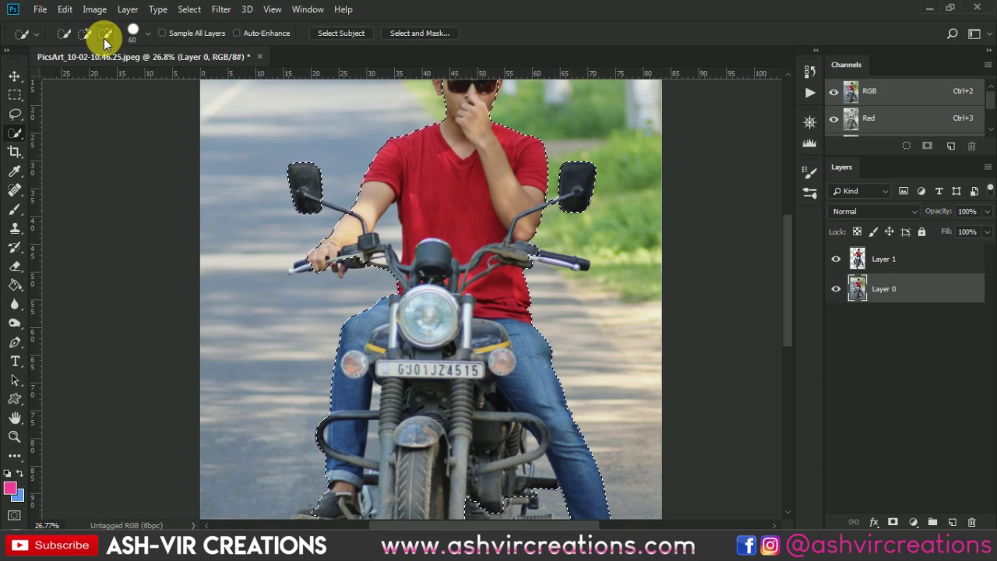
{"action": "key", "text": "ctrl+plus"}
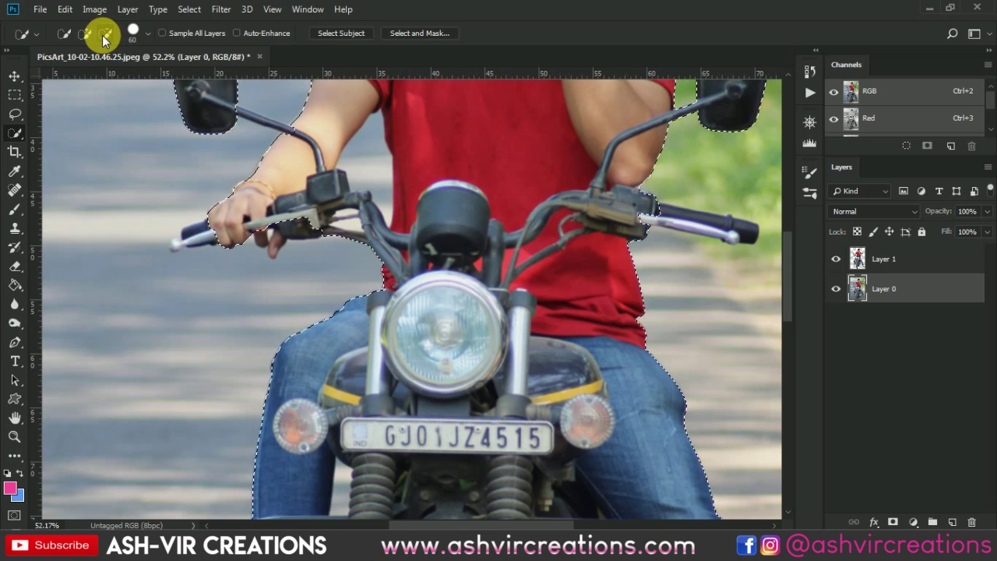
{"action": "left_click_drag", "start_coordinate": [379, 172], "coordinate": [377, 164]}
{"action": "scroll", "coordinate": [377, 156], "scroll_direction": "down", "scroll_amount": 3}
{"action": "scroll", "coordinate": [376, 156], "scroll_direction": "down", "scroll_amount": 1}
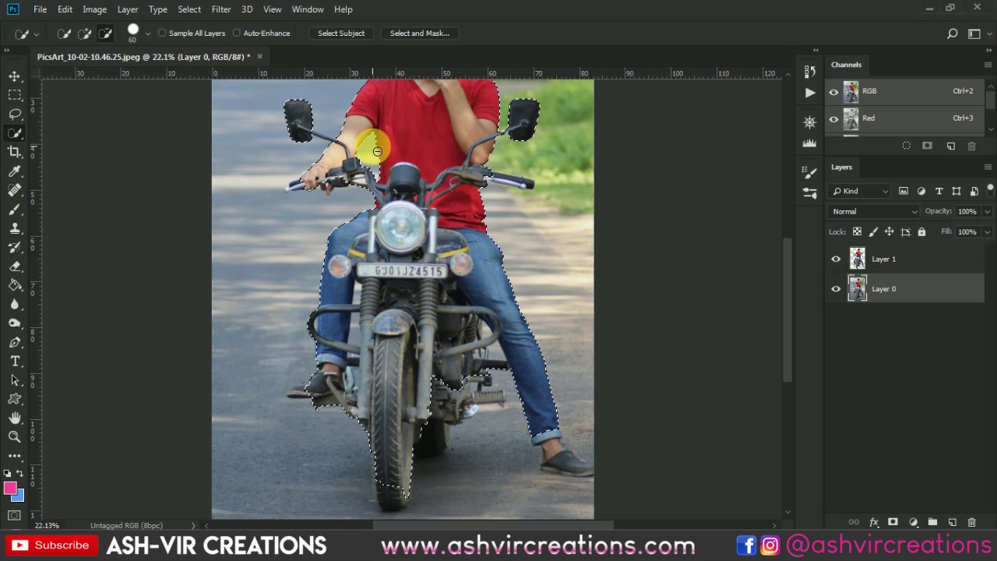
{"action": "scroll", "coordinate": [376, 150], "scroll_direction": "down", "scroll_amount": 2}
{"action": "scroll", "coordinate": [391, 177], "scroll_direction": "down", "scroll_amount": 1}
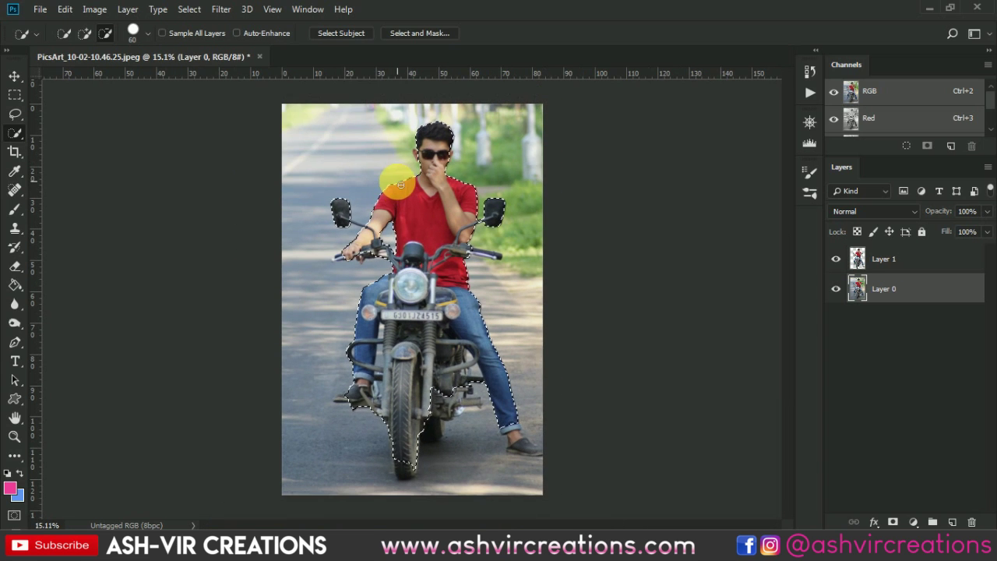
{"action": "left_click_drag", "start_coordinate": [405, 173], "coordinate": [416, 216]}
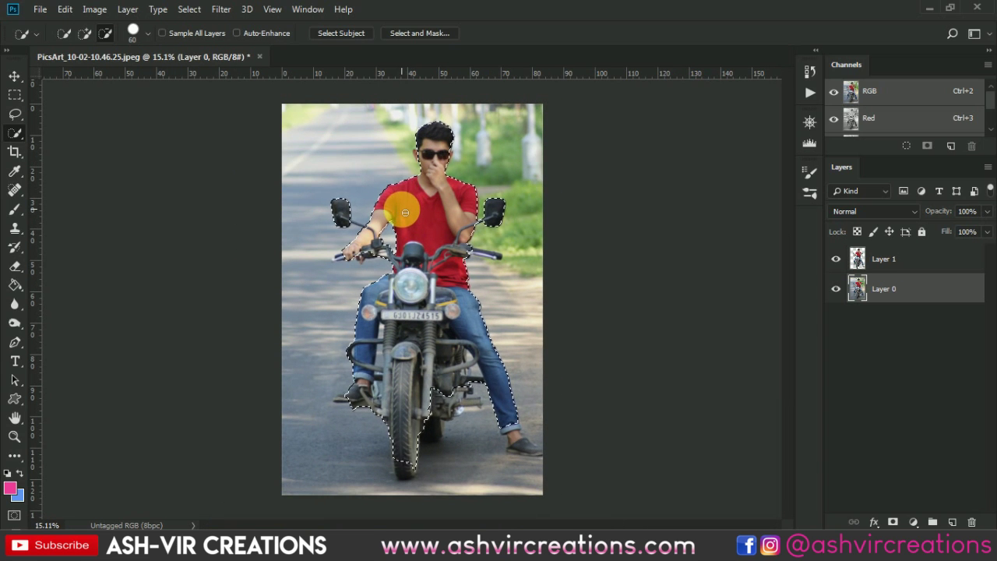
{"action": "right_click", "coordinate": [406, 212]}
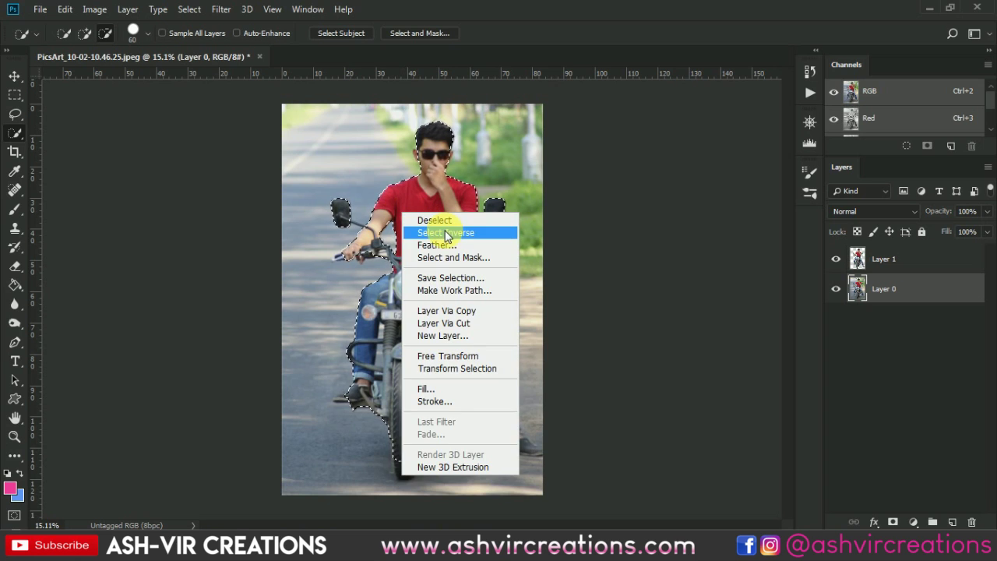
{"action": "left_click", "coordinate": [448, 312]}
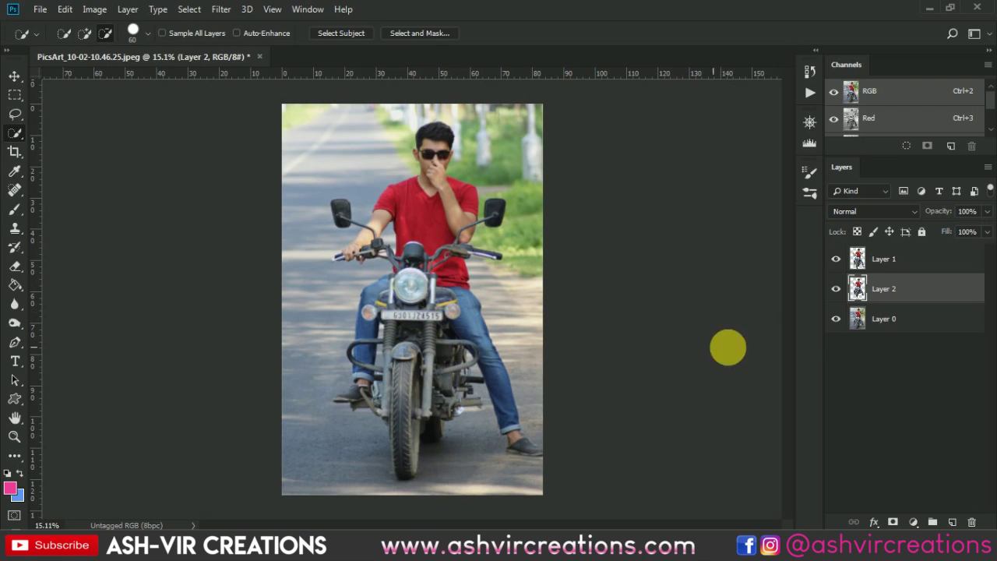
Step: Hide Layer 0 and remove the newly copied Layer 2, keeping the Layer 1 cutout
{"action": "left_click", "coordinate": [838, 321]}
{"action": "key", "text": "Delete"}
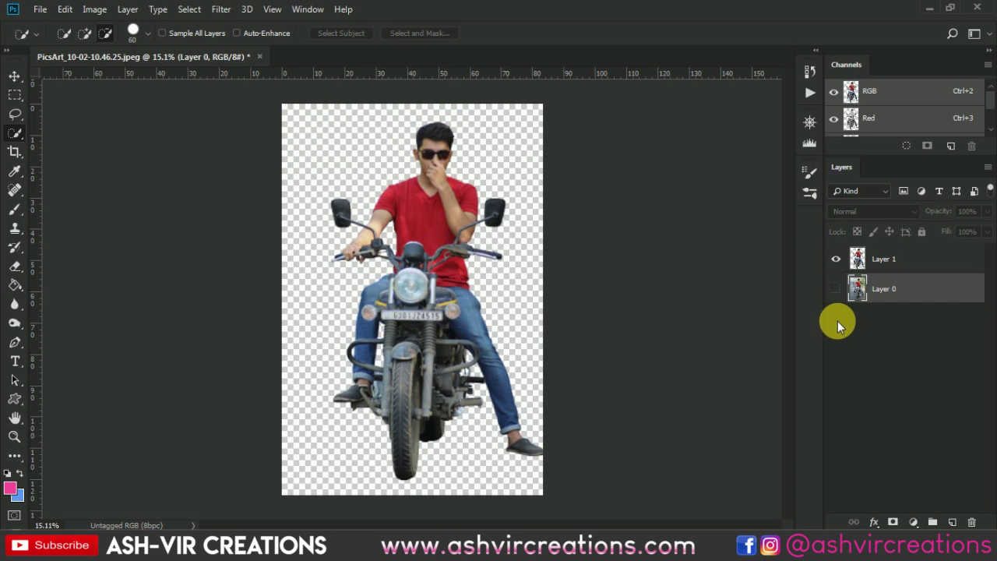
{"action": "key", "text": "v"}
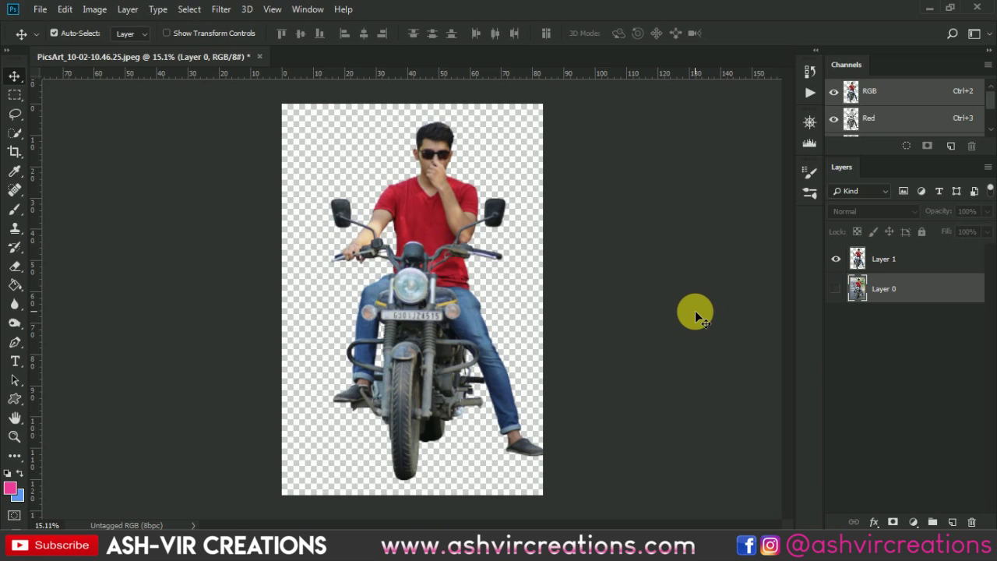
{"action": "left_click", "coordinate": [436, 216]}
Step: Open the roadsz JPG image from the Desktop folder
{"action": "left_click", "coordinate": [40, 11]}
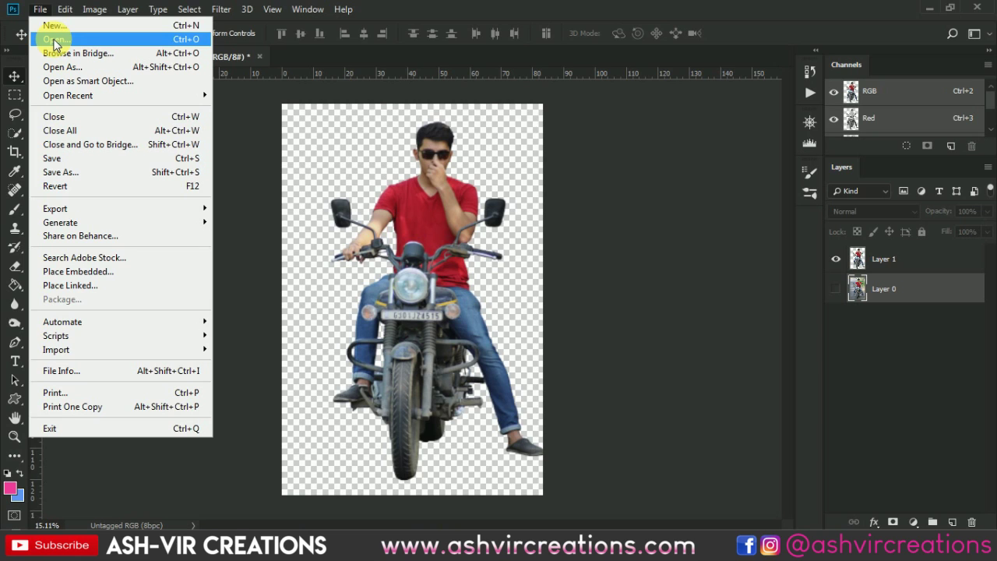
{"action": "left_click", "coordinate": [55, 41]}
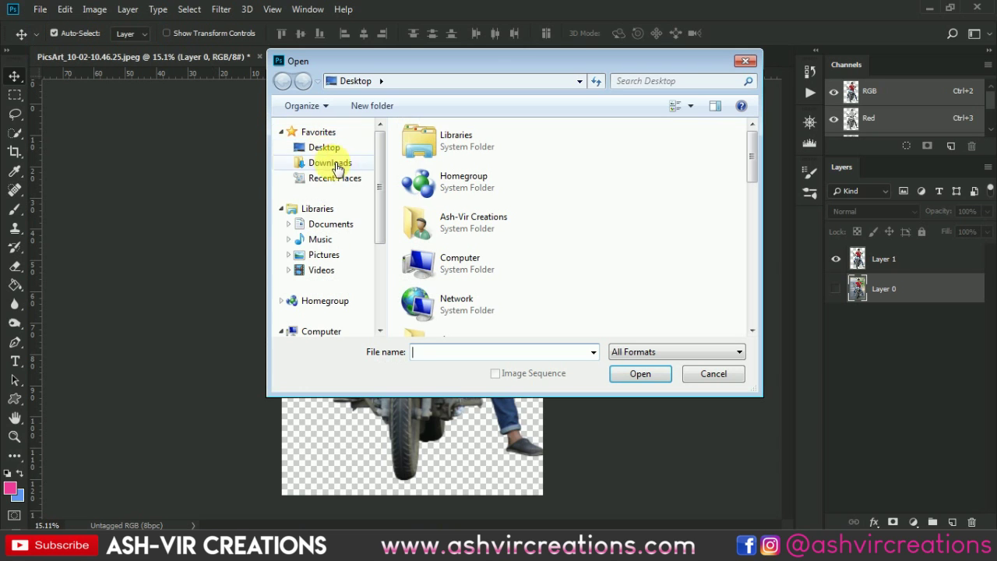
{"action": "scroll", "coordinate": [602, 207], "scroll_direction": "down", "scroll_amount": 10}
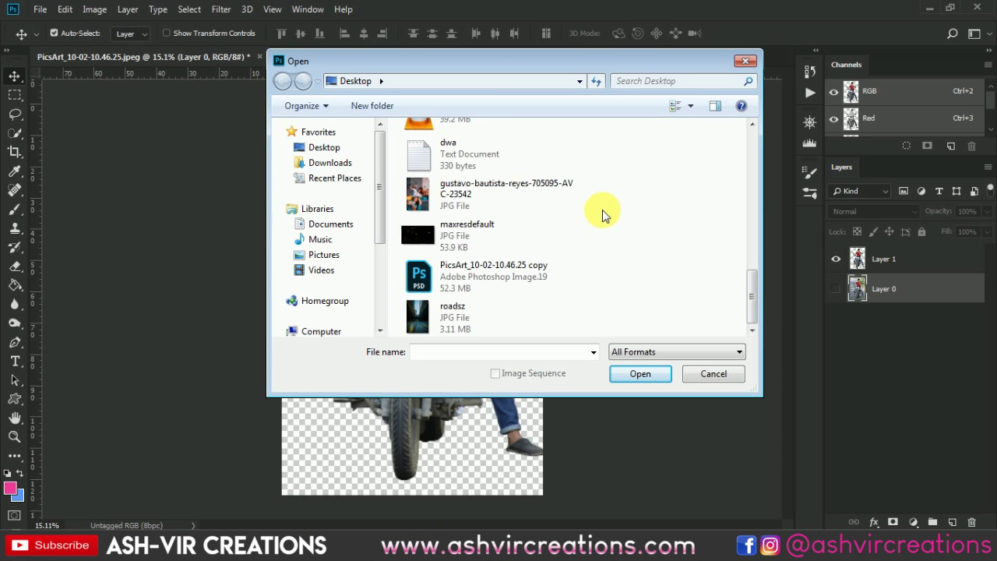
{"action": "double_click", "coordinate": [448, 313]}
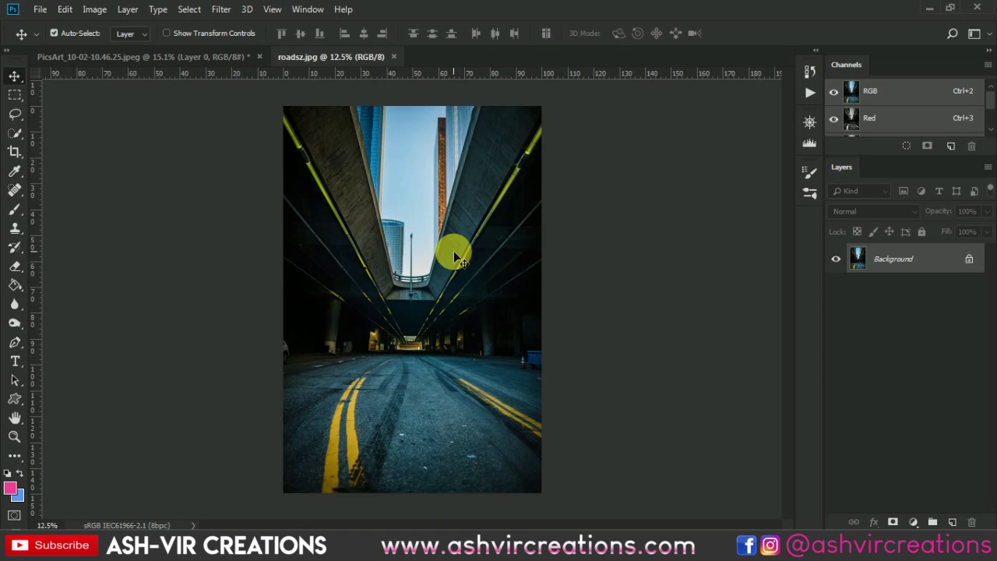
Step: Copy the entire road image and paste it into the motorcycle document between Layer 1 and Layer 0
{"action": "key", "text": "ctrl+plus"}
{"action": "key", "text": "ctrl+a"}
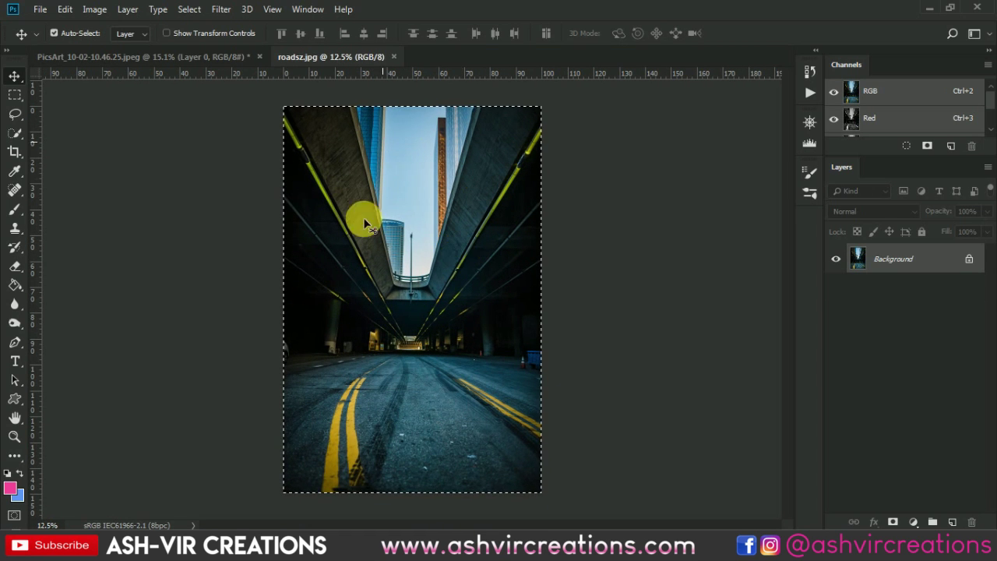
{"action": "key", "text": "ctrl"}
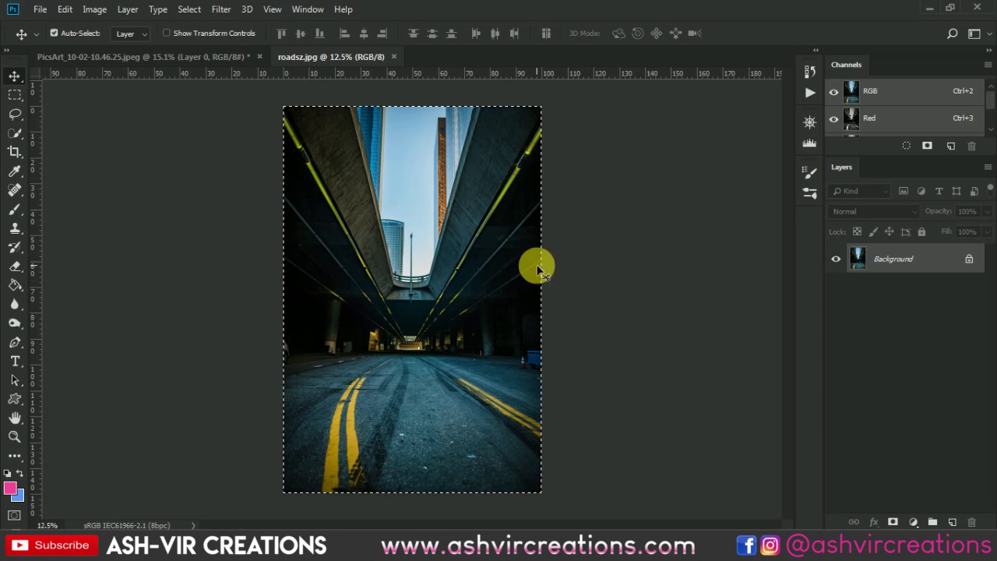
{"action": "left_click", "coordinate": [211, 57]}
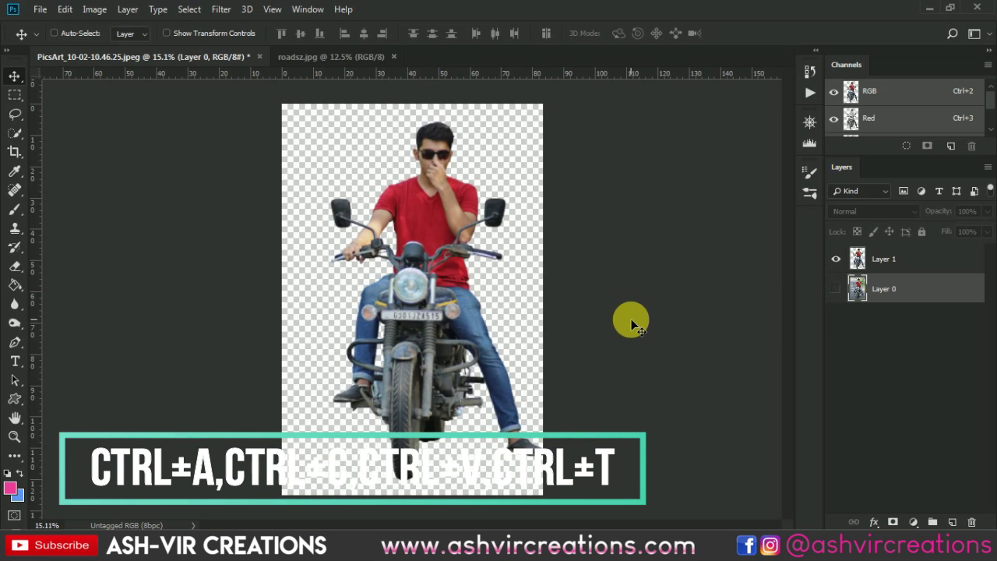
{"action": "key", "text": "ctrl+v"}
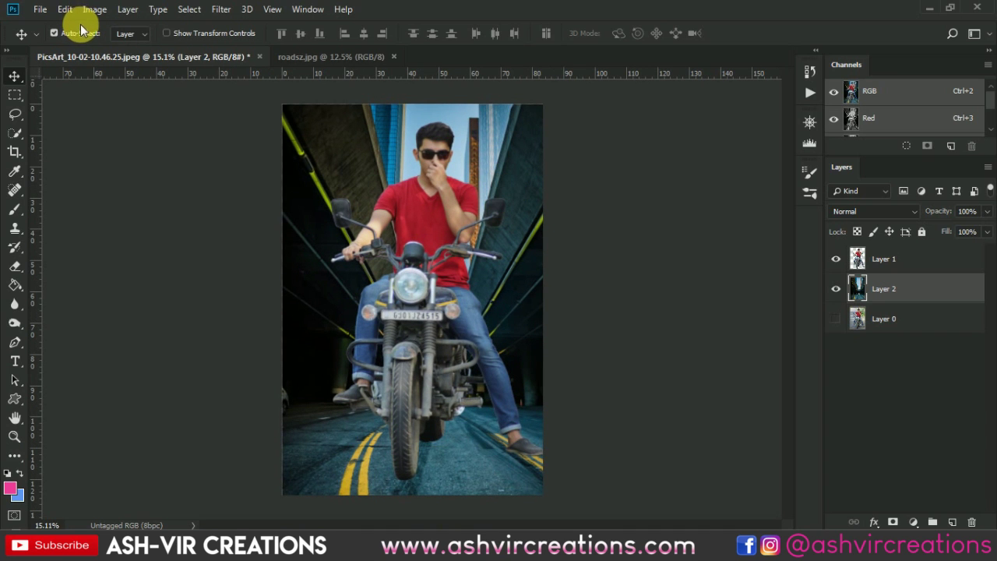
Step: Reposition the road background behind the rider and scale it proportionally to about 114% with Free Transform
{"action": "left_click_drag", "start_coordinate": [371, 137], "coordinate": [331, 76]}
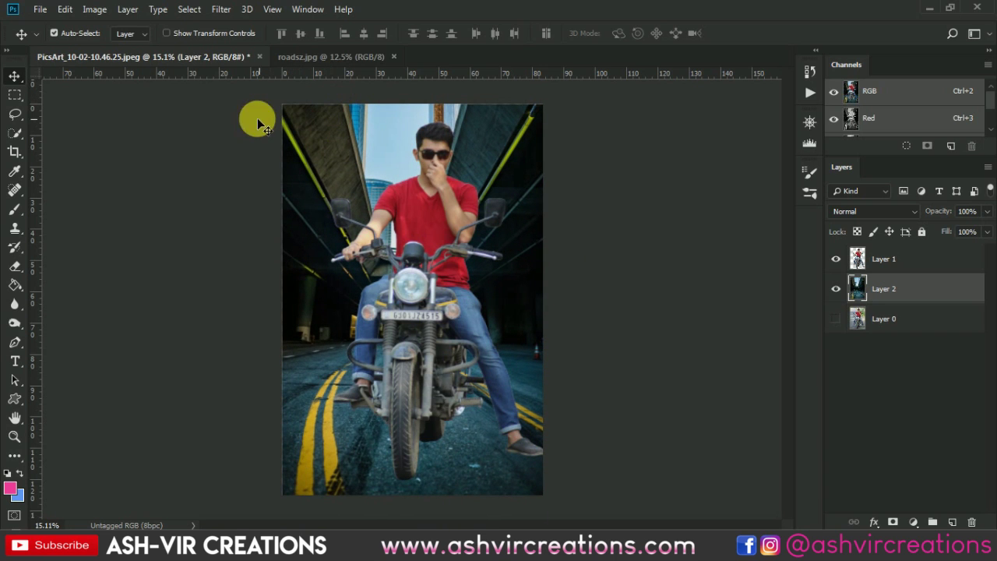
{"action": "left_click", "coordinate": [66, 9]}
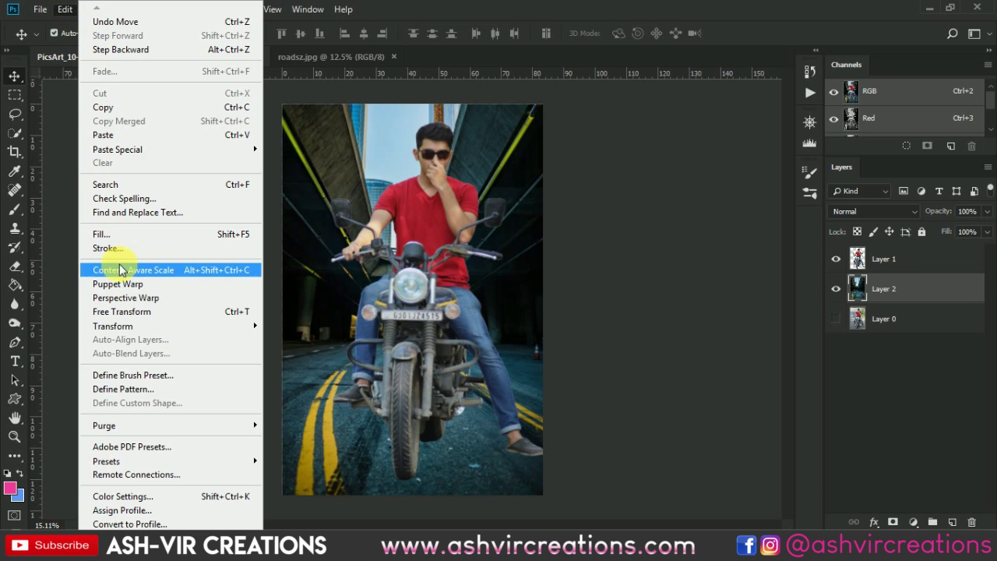
{"action": "left_click", "coordinate": [125, 314]}
{"action": "scroll", "coordinate": [355, 256], "scroll_direction": "down", "scroll_amount": 2}
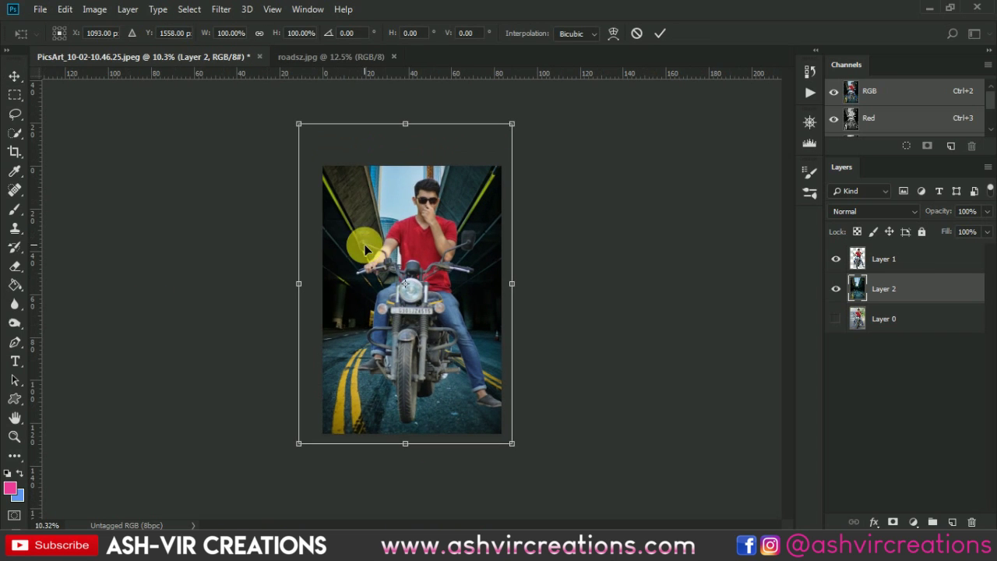
{"action": "left_click_drag", "start_coordinate": [509, 124], "coordinate": [530, 96]}
{"action": "mouse_move", "coordinate": [468, 224]}
{"action": "left_mouse_down"}
{"action": "mouse_move", "coordinate": [452, 202]}
{"action": "mouse_move", "coordinate": [472, 223]}
{"action": "left_mouse_up"}
{"action": "scroll", "coordinate": [471, 223], "scroll_direction": "down", "scroll_amount": 1}
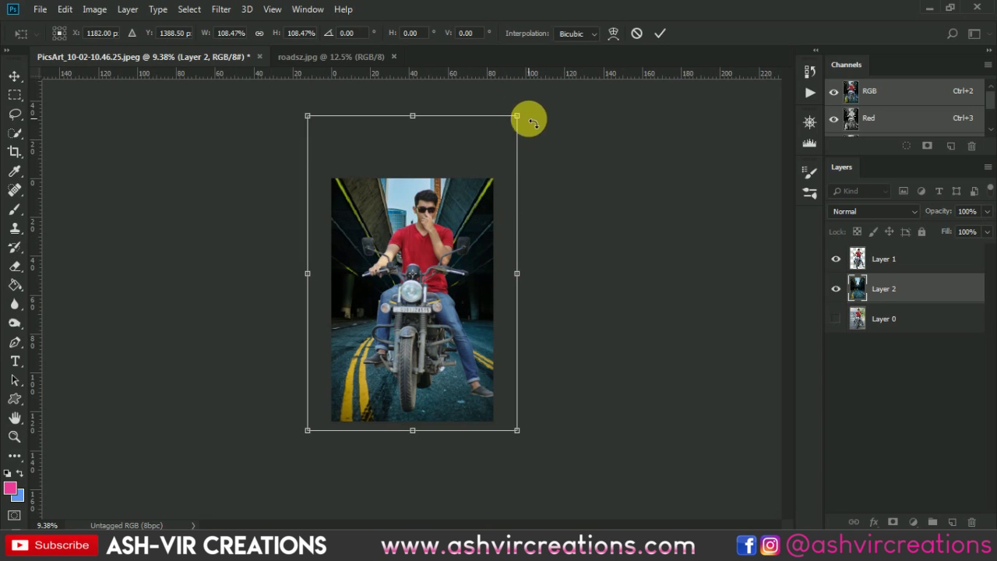
{"action": "left_click_drag", "start_coordinate": [519, 113], "coordinate": [543, 105]}
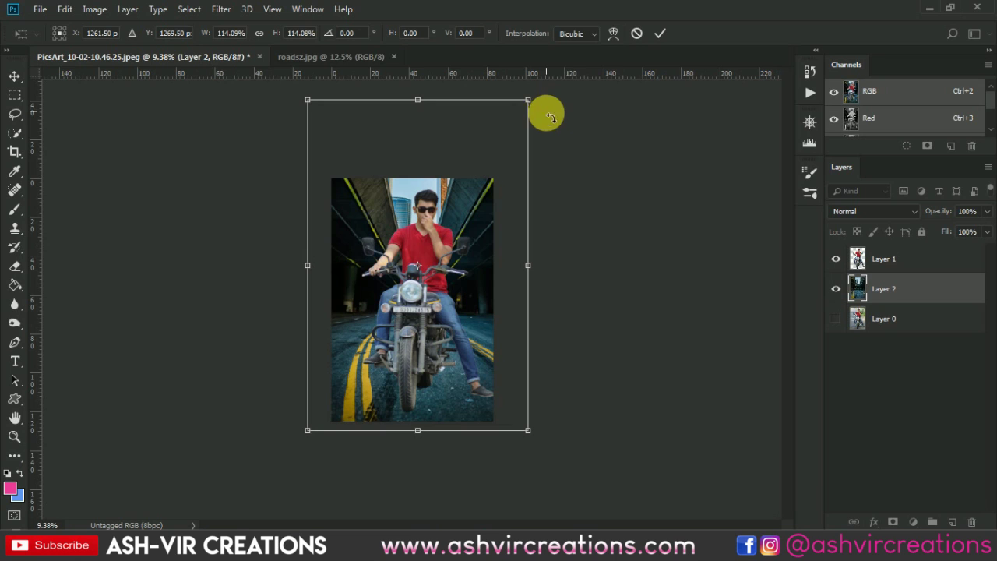
{"action": "scroll", "coordinate": [462, 236], "scroll_direction": "up", "scroll_amount": 1}
{"action": "left_click_drag", "start_coordinate": [464, 240], "coordinate": [467, 246]}
{"action": "key", "text": "Return"}
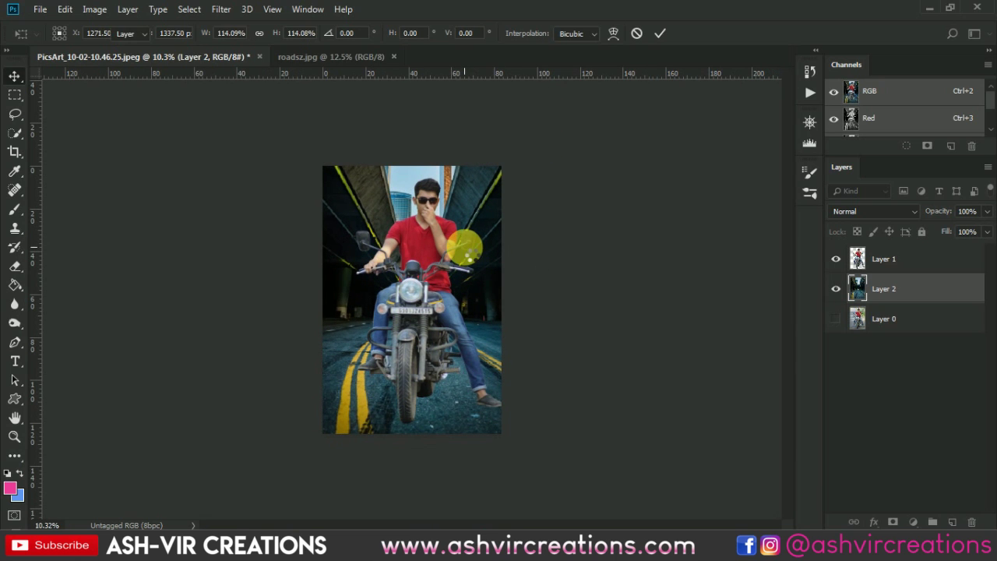
{"action": "scroll", "coordinate": [461, 239], "scroll_direction": "up", "scroll_amount": 1}
{"action": "scroll", "coordinate": [462, 242], "scroll_direction": "up", "scroll_amount": 2}
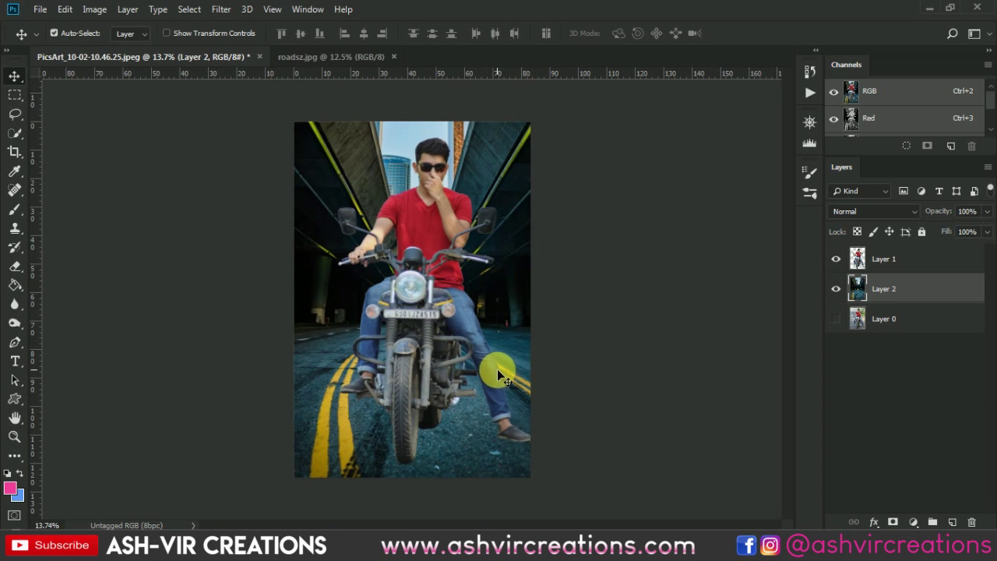
{"action": "scroll", "coordinate": [497, 369], "scroll_direction": "down", "scroll_amount": 1}
{"action": "right_click", "coordinate": [405, 269]}
{"action": "left_click", "coordinate": [424, 270]}
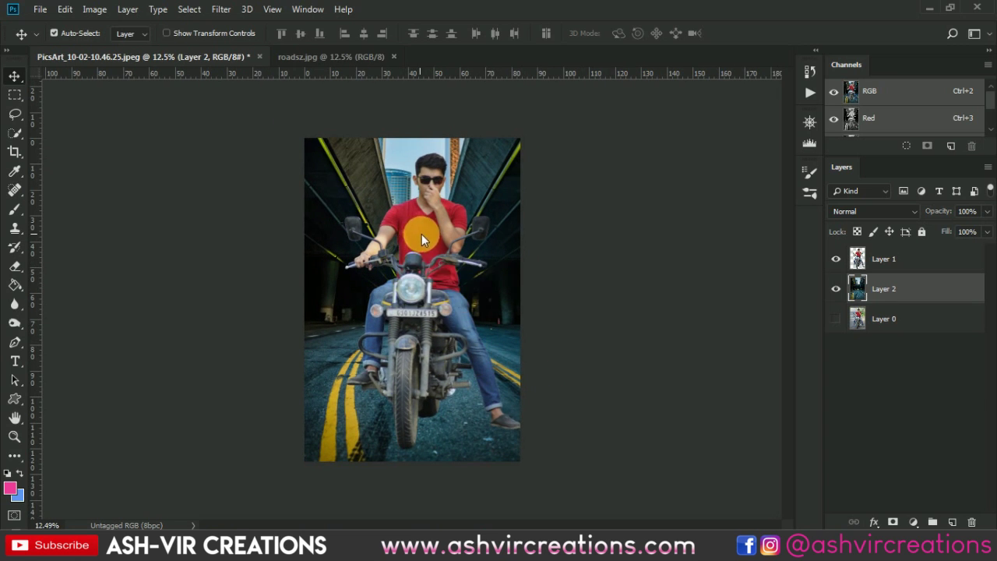
{"action": "right_click", "coordinate": [910, 259]}
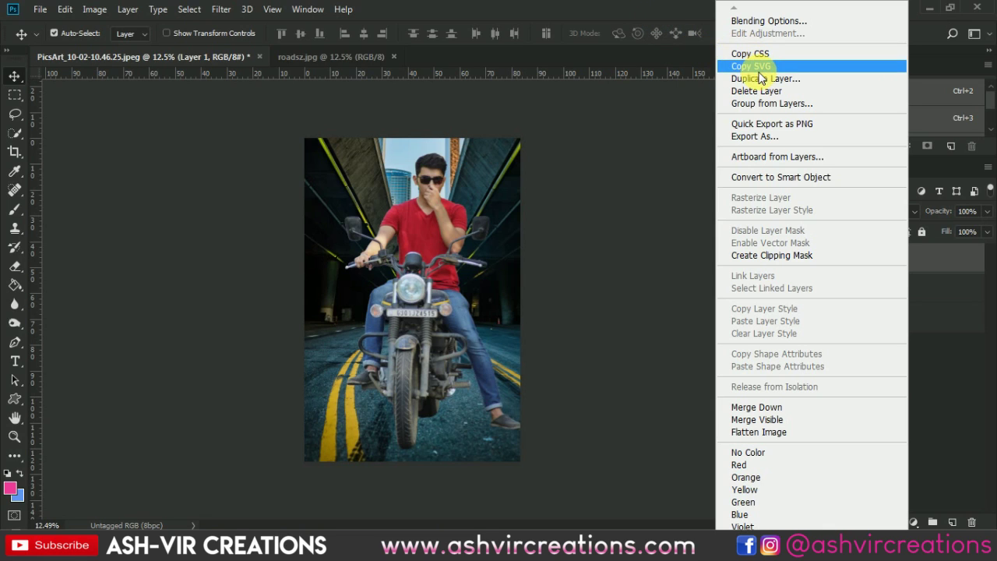
{"action": "left_click", "coordinate": [650, 14]}
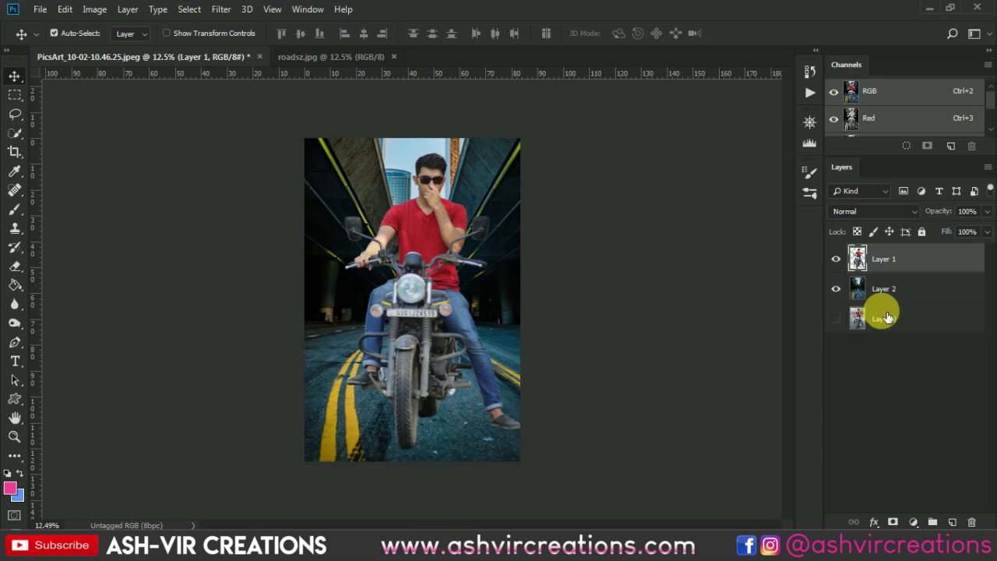
Step: Show Layer 0 again and add a layer mask to Layer 2
{"action": "left_click", "coordinate": [884, 292]}
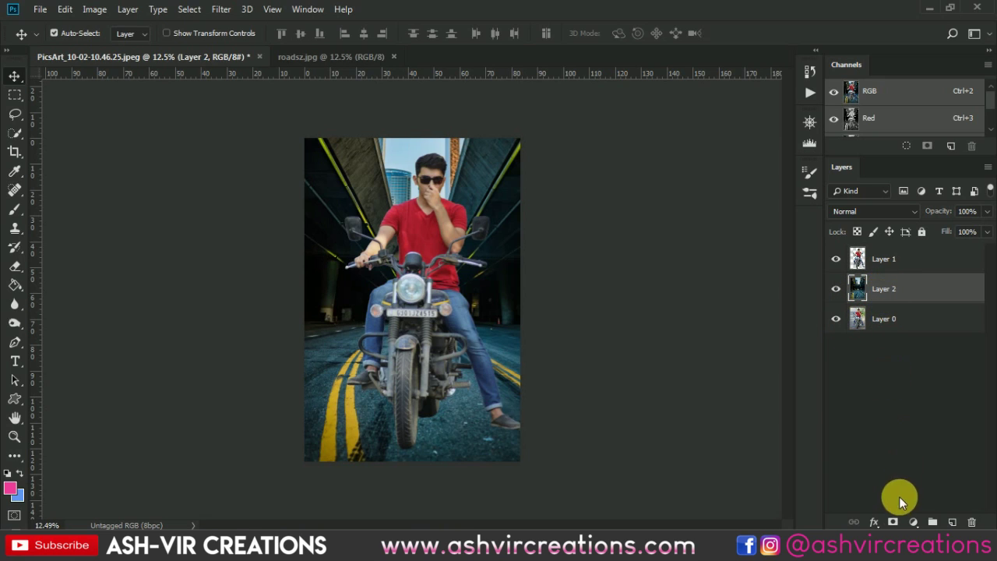
{"action": "left_click", "coordinate": [896, 522]}
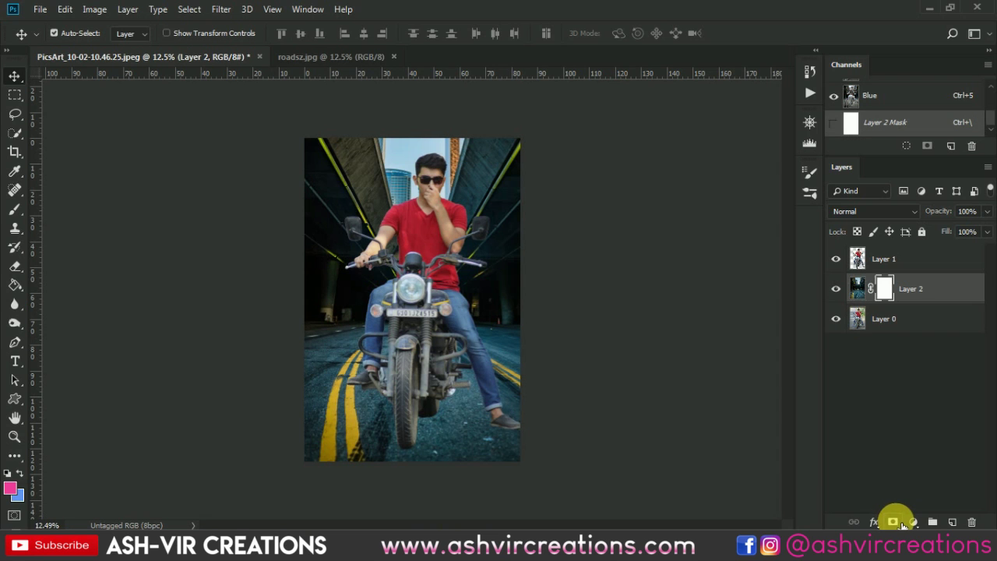
{"action": "scroll", "coordinate": [475, 300], "scroll_direction": "up", "scroll_amount": 3}
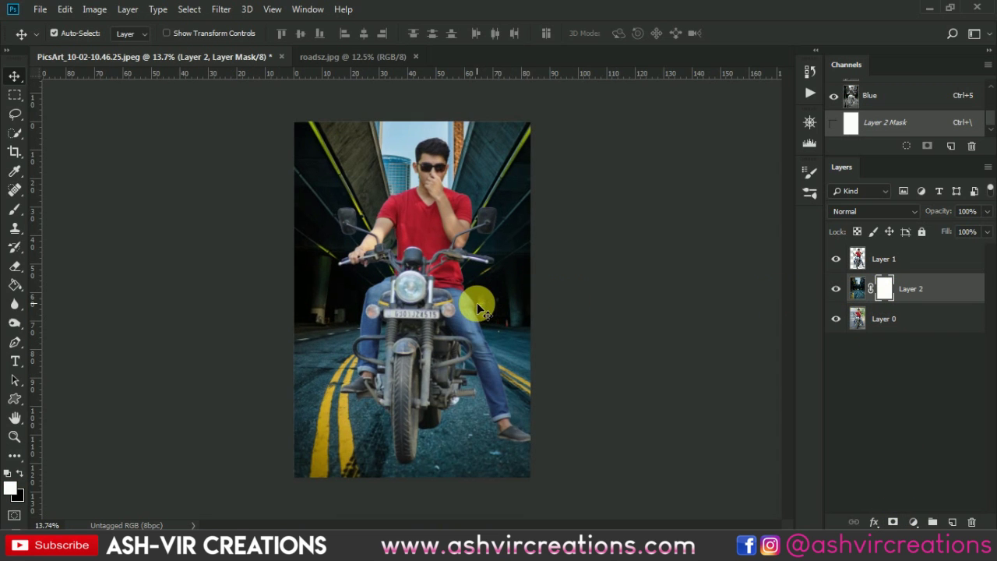
Step: Set up a soft round black brush of 100 px for painting Layer 2's mask near the rider's shoe
{"action": "left_click_drag", "start_coordinate": [510, 364], "coordinate": [511, 263]}
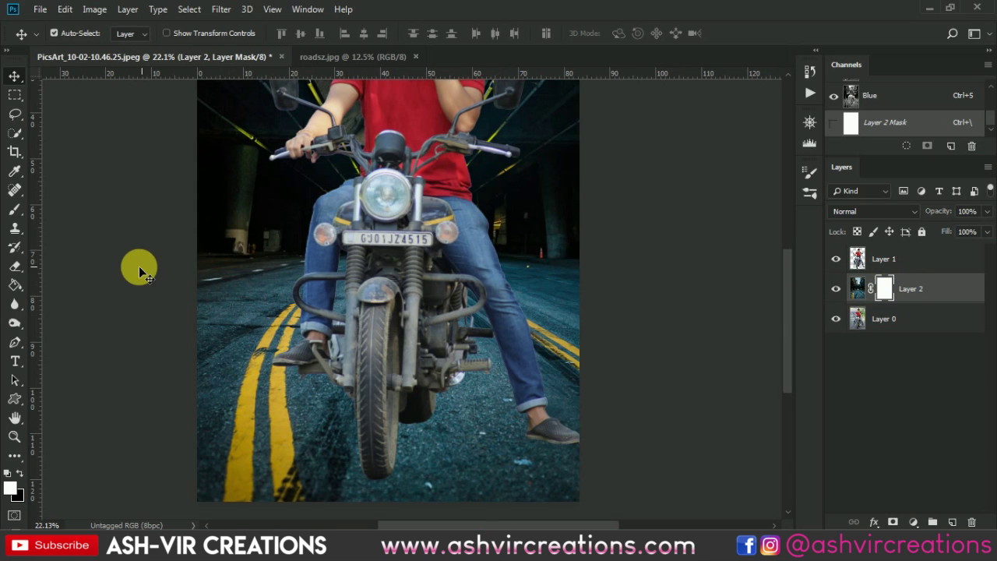
{"action": "left_click", "coordinate": [17, 211]}
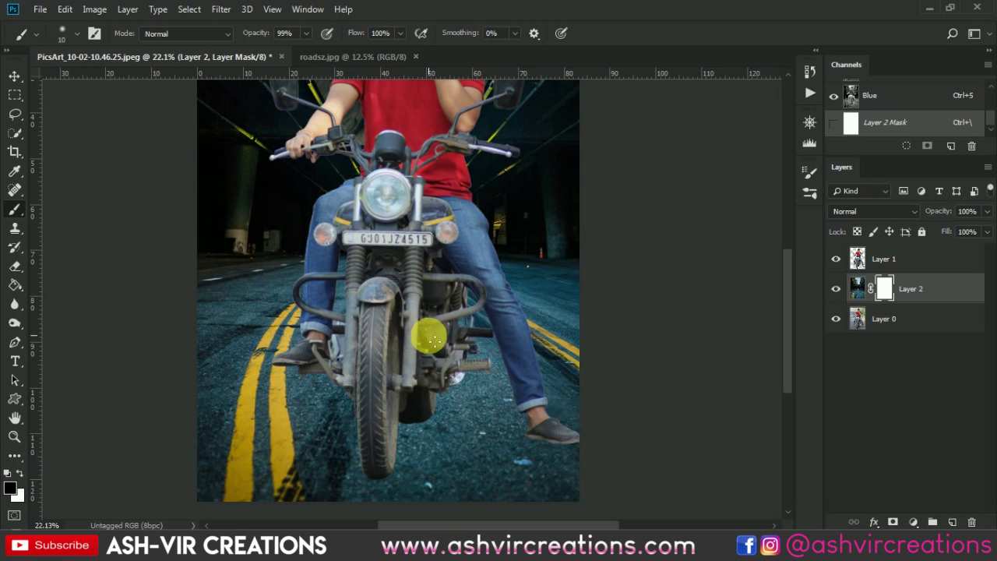
{"action": "scroll", "coordinate": [422, 330], "scroll_direction": "up", "scroll_amount": 3}
{"action": "right_click", "coordinate": [487, 335]}
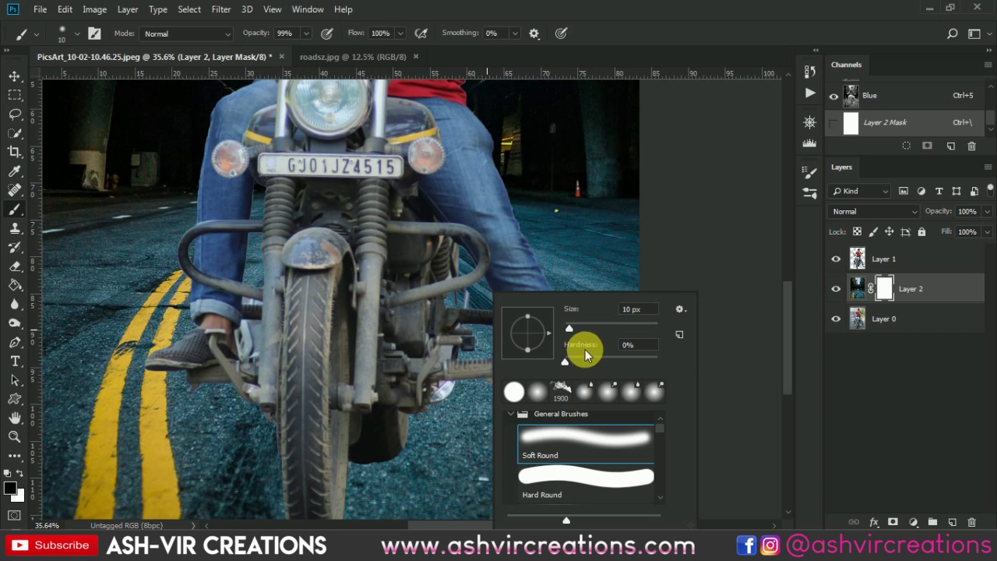
{"action": "left_click_drag", "start_coordinate": [612, 324], "coordinate": [615, 326]}
{"action": "key", "text": "Return"}
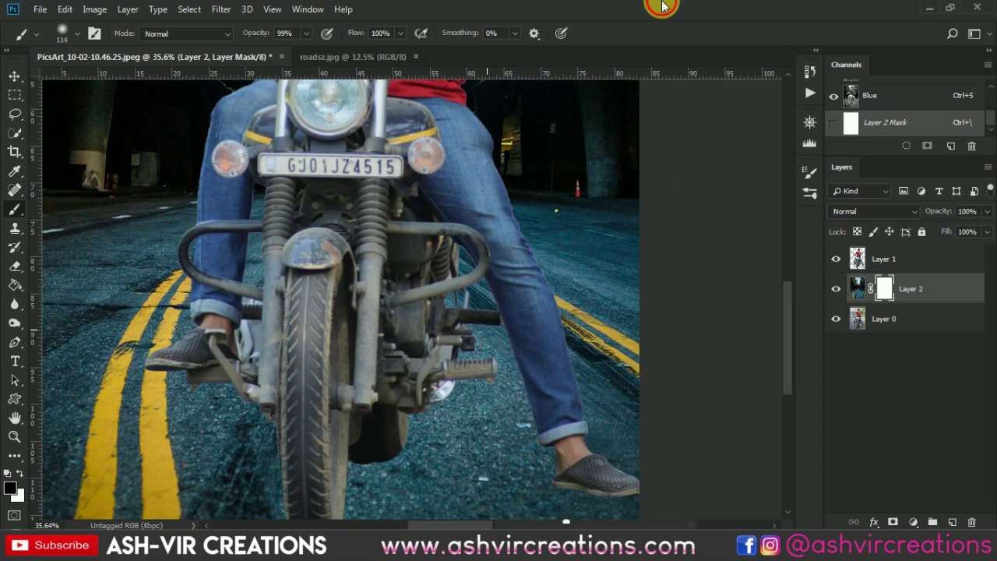
{"action": "scroll", "coordinate": [580, 420], "scroll_direction": "up", "scroll_amount": 2}
{"action": "left_click_drag", "start_coordinate": [599, 467], "coordinate": [463, 179]}
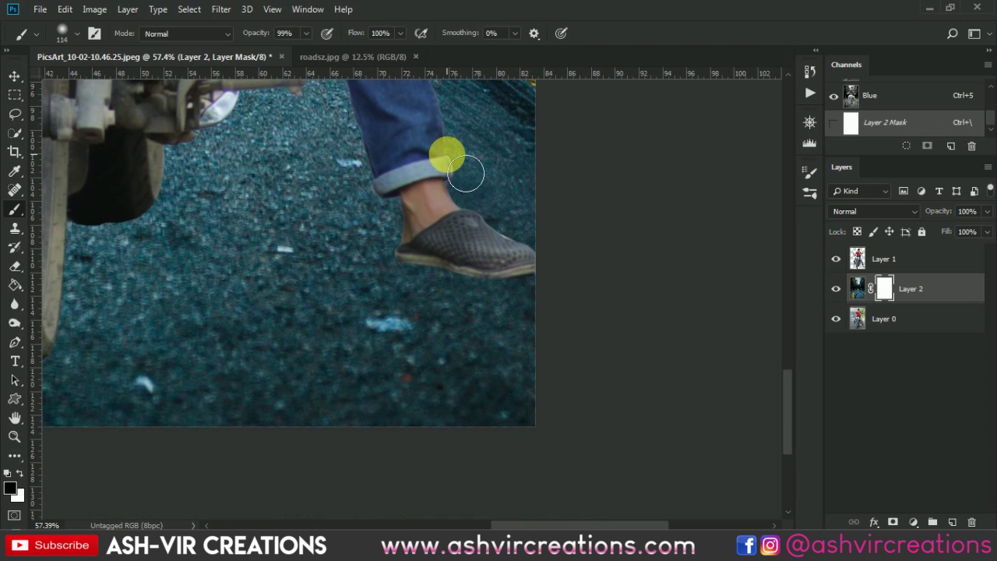
{"action": "left_click_drag", "start_coordinate": [544, 279], "coordinate": [544, 288]}
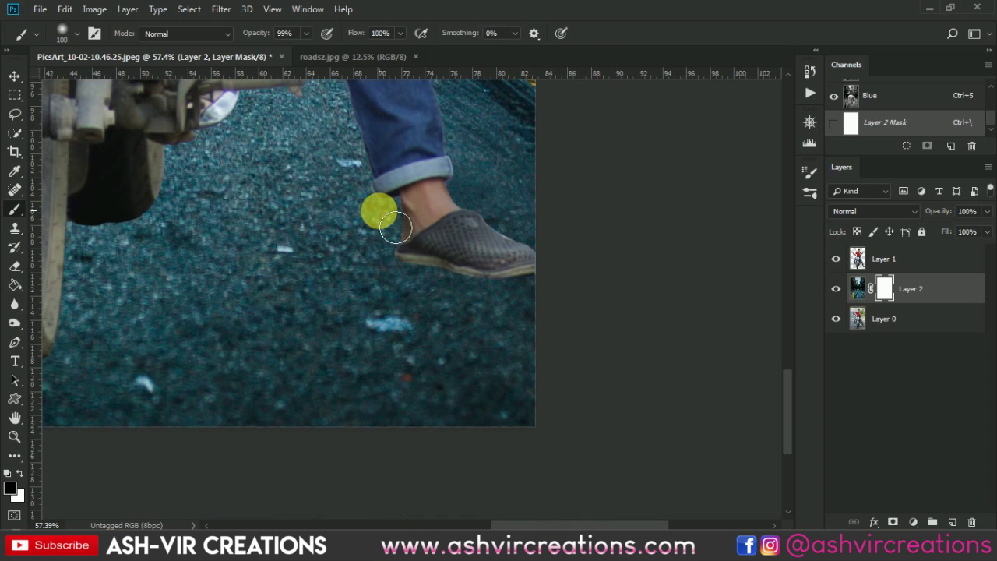
Step: Move the road image on Layer 2 slightly lower behind the rider and motorcycle
{"action": "key", "text": "v"}
{"action": "scroll", "coordinate": [376, 211], "scroll_direction": "down", "scroll_amount": 3}
{"action": "left_click", "coordinate": [856, 289]}
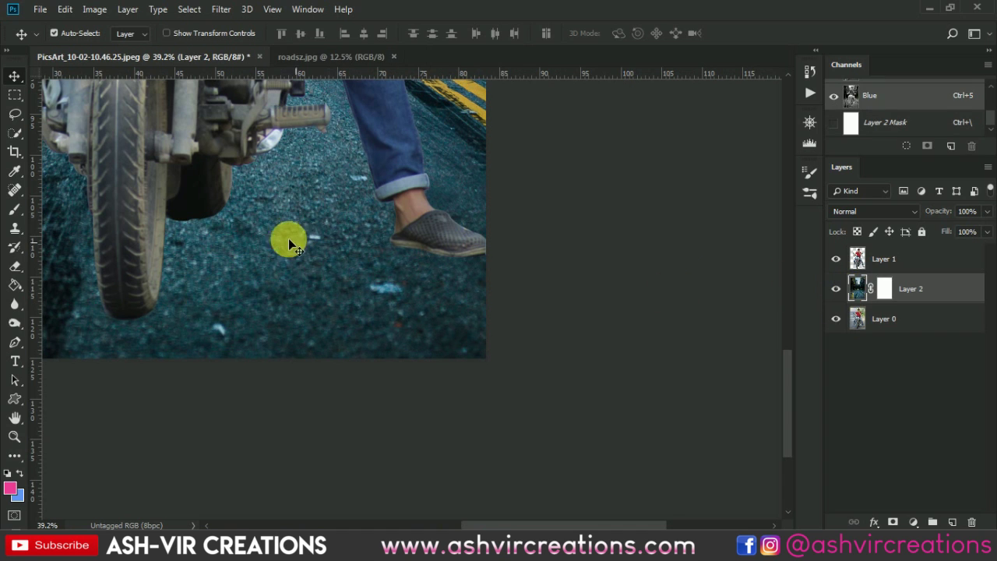
{"action": "left_click_drag", "start_coordinate": [289, 238], "coordinate": [272, 275]}
{"action": "scroll", "coordinate": [290, 238], "scroll_direction": "down", "scroll_amount": 2}
{"action": "scroll", "coordinate": [290, 238], "scroll_direction": "down", "scroll_amount": 2}
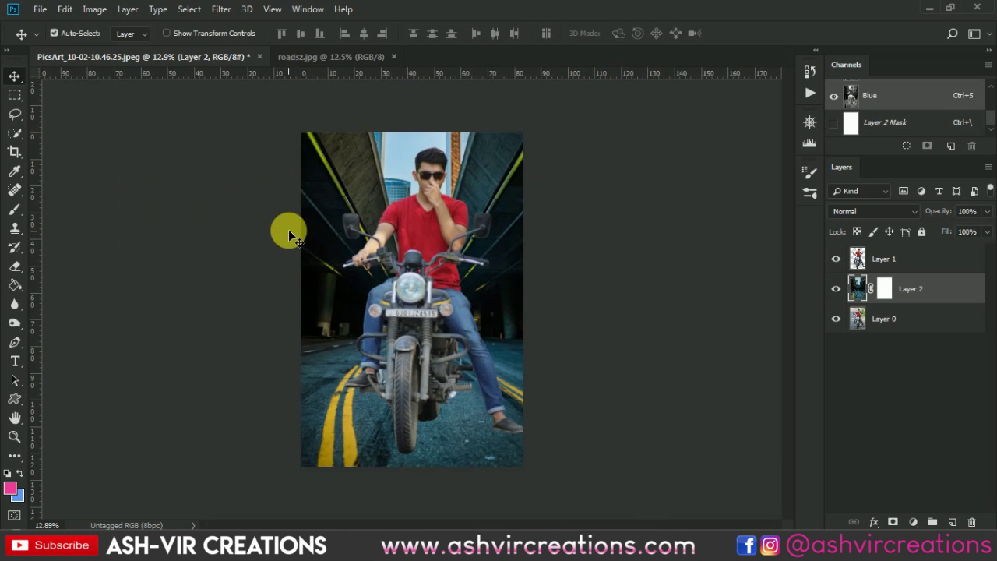
{"action": "scroll", "coordinate": [289, 229], "scroll_direction": "up", "scroll_amount": 1}
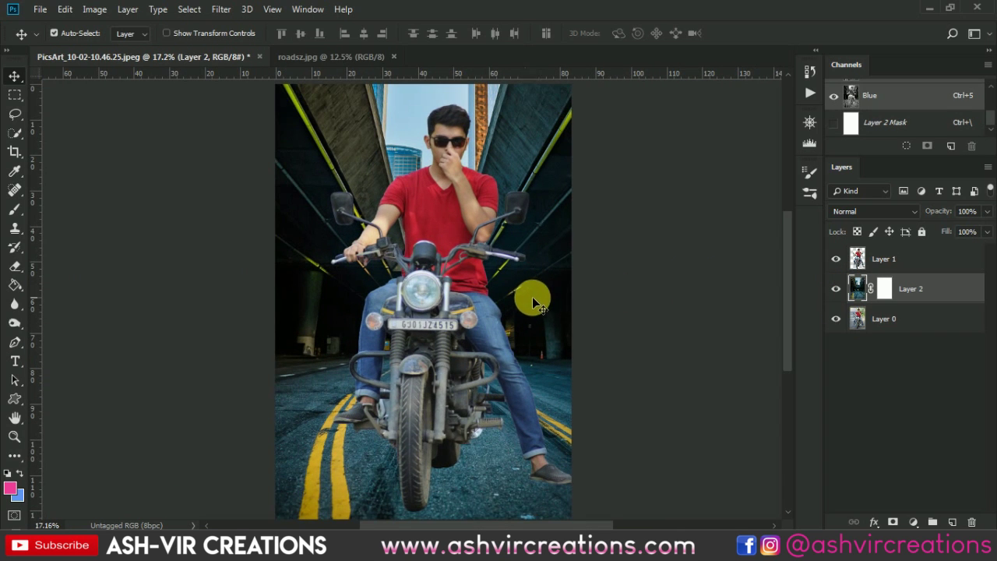
Step: Paint on Layer 2's mask under the shoe beside the road edge, with the brush opacity lowered to 61%
{"action": "scroll", "coordinate": [532, 296], "scroll_direction": "up", "scroll_amount": 4}
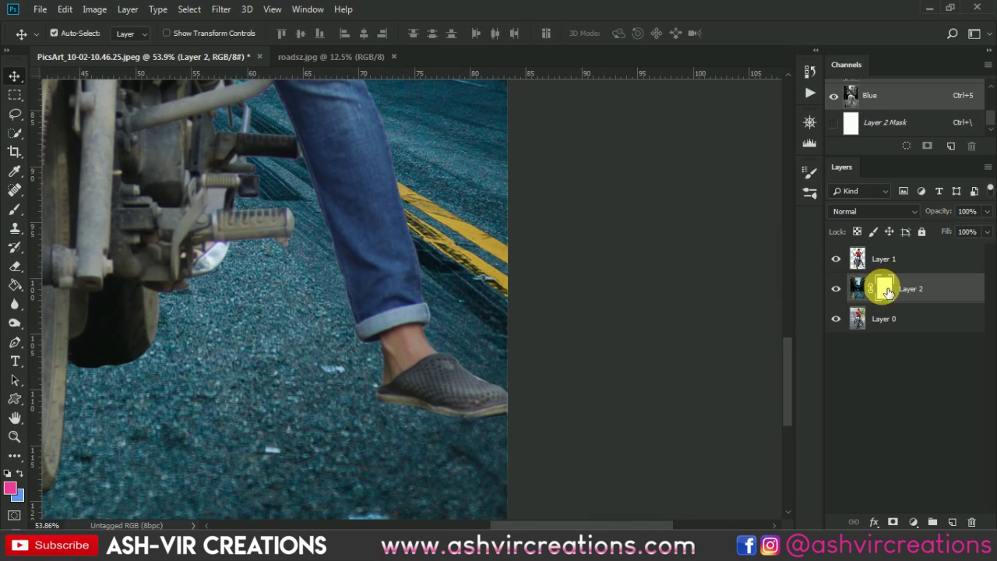
{"action": "left_click", "coordinate": [884, 289]}
{"action": "key", "text": "b"}
{"action": "scroll", "coordinate": [490, 366], "scroll_direction": "up", "scroll_amount": 3}
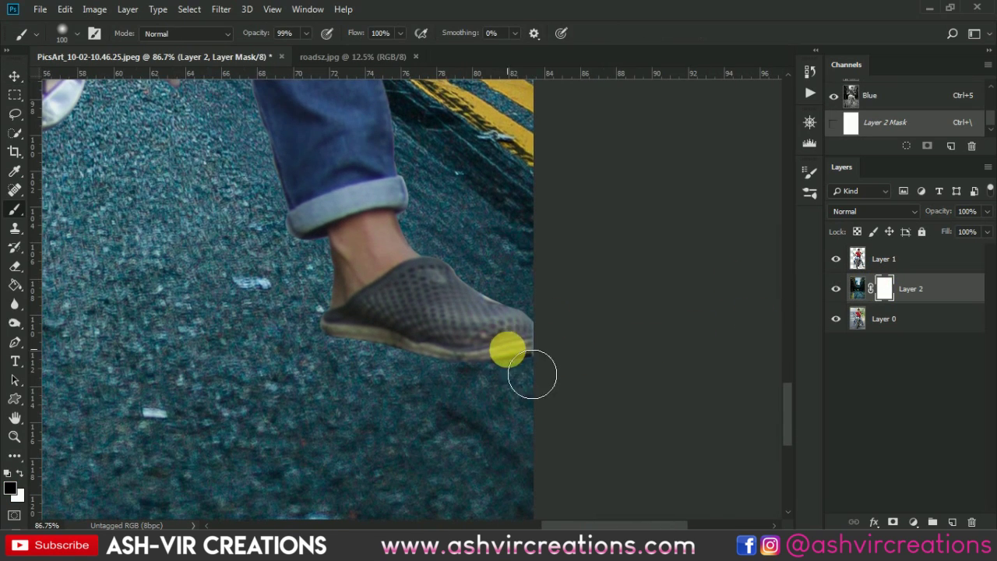
{"action": "mouse_move", "coordinate": [532, 375]}
{"action": "left_mouse_down"}
{"action": "mouse_move", "coordinate": [473, 361]}
{"action": "mouse_move", "coordinate": [489, 353]}
{"action": "left_mouse_up"}
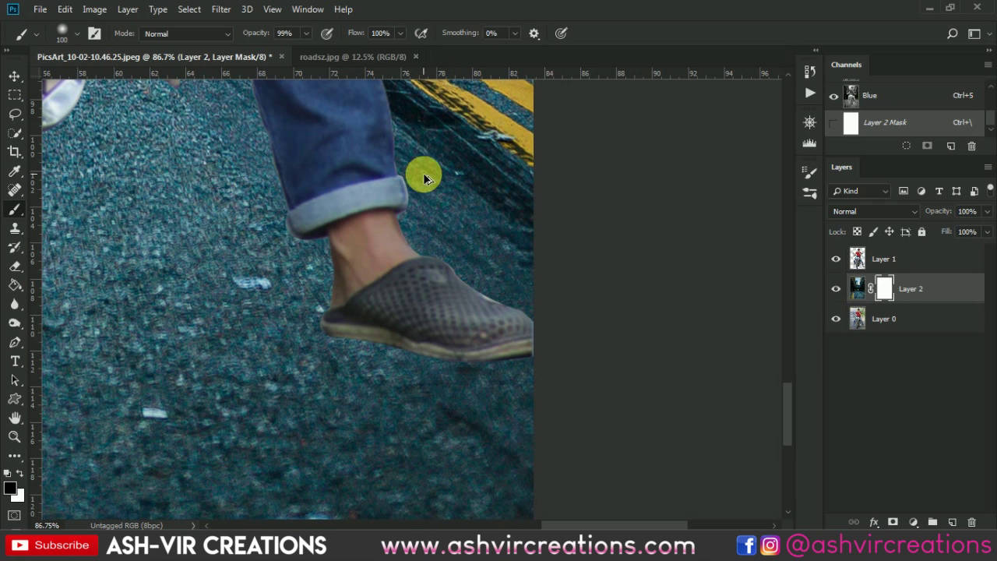
{"action": "left_click_drag", "start_coordinate": [262, 34], "coordinate": [246, 36]}
{"action": "type", "text": "71"}
{"action": "mouse_move", "coordinate": [393, 331]}
{"action": "left_mouse_down"}
{"action": "mouse_move", "coordinate": [363, 348]}
{"action": "mouse_move", "coordinate": [444, 349]}
{"action": "mouse_move", "coordinate": [367, 346]}
{"action": "mouse_move", "coordinate": [507, 372]}
{"action": "mouse_move", "coordinate": [492, 361]}
{"action": "mouse_move", "coordinate": [557, 360]}
{"action": "left_mouse_up"}
{"action": "scroll", "coordinate": [557, 360], "scroll_direction": "down", "scroll_amount": 3}
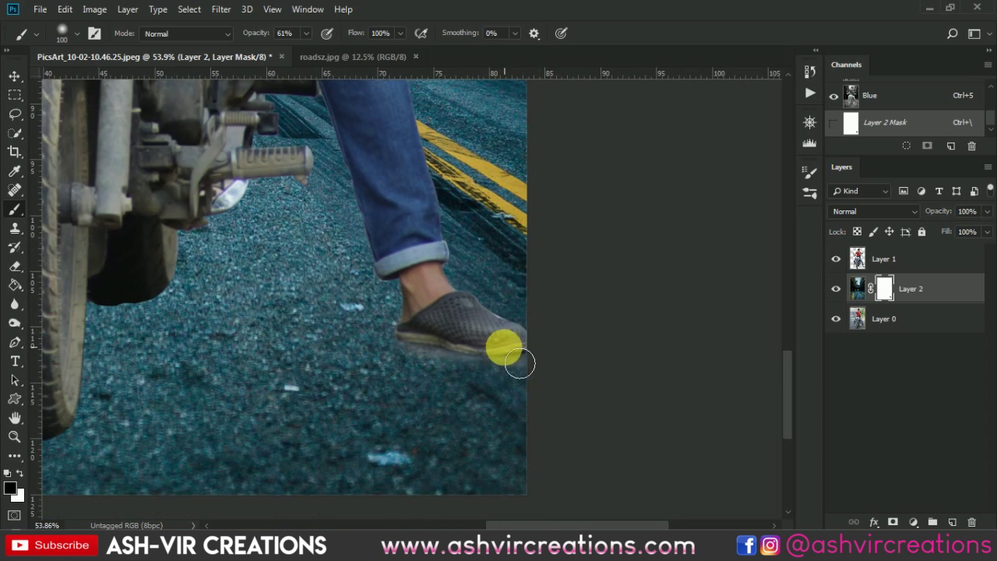
Step: Try to paint the mask over the road area below the shoe with a brush enlarged to 800 px
{"action": "key", "text": "bracketright"}
{"action": "key", "text": "bracketright"}
{"action": "key", "text": "bracketright"}
{"action": "key", "text": "bracketright"}
{"action": "key", "text": "bracketright"}
{"action": "key", "text": "bracketright"}
{"action": "key", "text": "bracketright"}
{"action": "key", "text": "bracketright"}
{"action": "key", "text": "bracketright"}
{"action": "key", "text": "bracketright"}
{"action": "scroll", "coordinate": [460, 387], "scroll_direction": "down", "scroll_amount": 1}
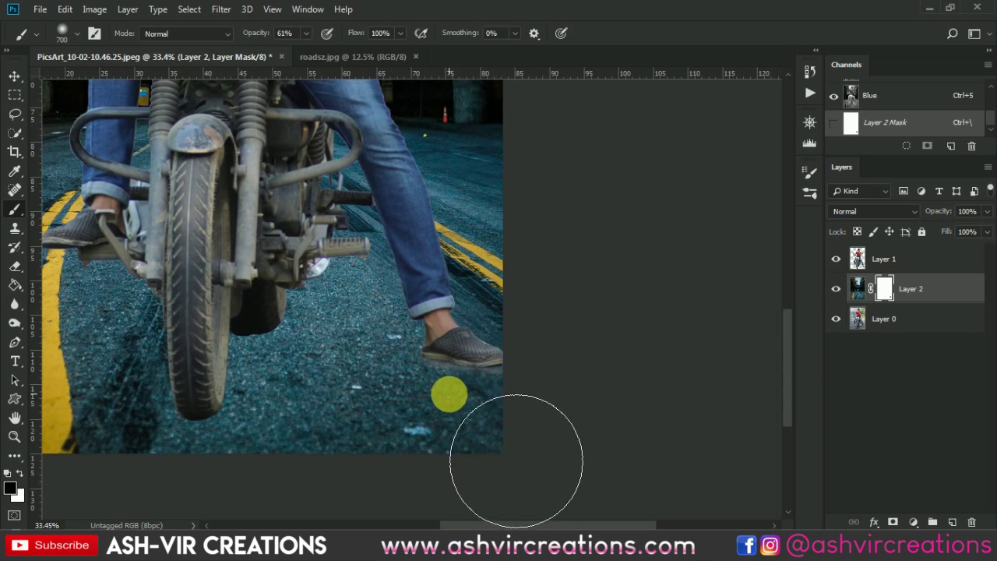
{"action": "key", "text": "bracketright"}
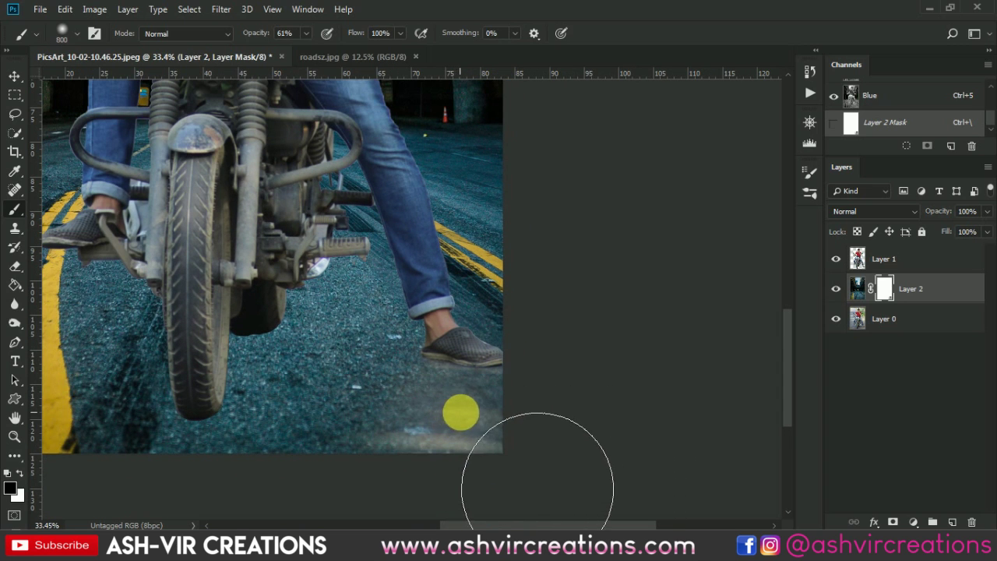
{"action": "scroll", "coordinate": [467, 418], "scroll_direction": "down", "scroll_amount": 1}
{"action": "scroll", "coordinate": [278, 356], "scroll_direction": "up", "scroll_amount": 2}
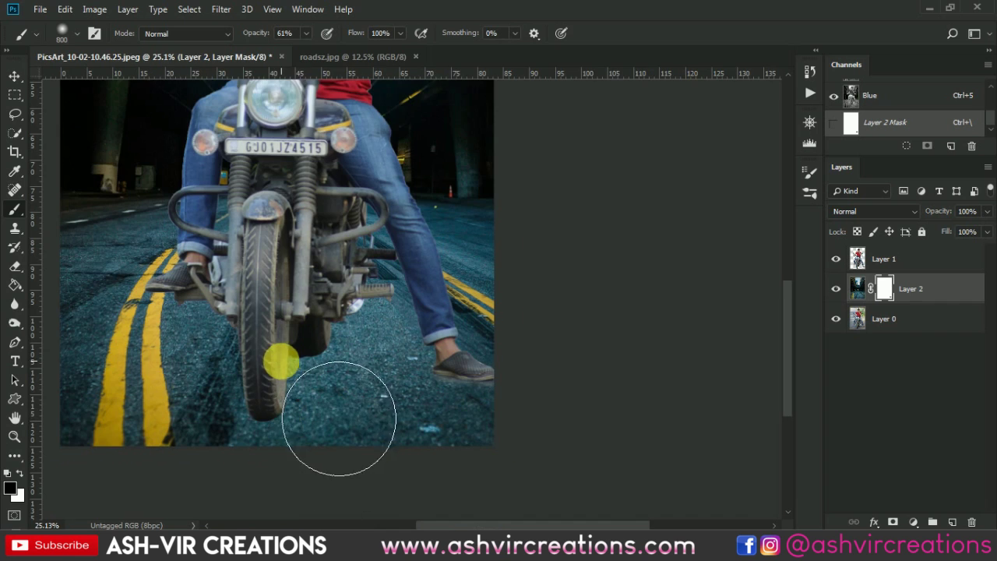
Step: Reduce the brush to 400 px and paint Layer 2's mask on the ground beside the rear wheel
{"action": "key", "text": "bracketleft"}
{"action": "key", "text": "bracketleft"}
{"action": "key", "text": "bracketleft"}
{"action": "key", "text": "bracketleft"}
{"action": "mouse_move", "coordinate": [362, 376]}
{"action": "left_mouse_down"}
{"action": "mouse_move", "coordinate": [379, 305]}
{"action": "mouse_move", "coordinate": [423, 295]}
{"action": "mouse_move", "coordinate": [373, 368]}
{"action": "mouse_move", "coordinate": [345, 382]}
{"action": "left_mouse_up"}
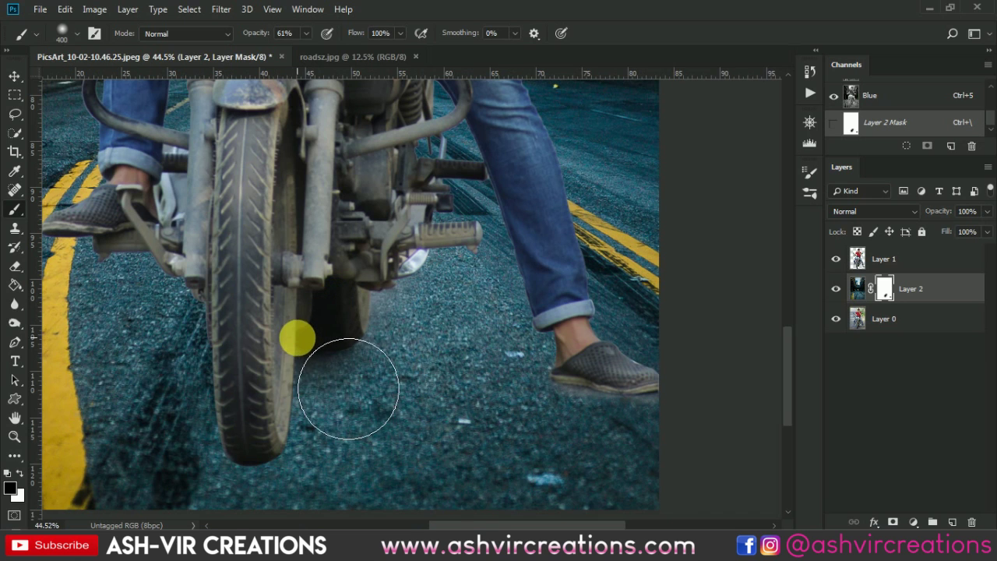
Step: Paint Layer 2's mask around the base of the front tyre to blend in its original ground, and enlarge the brush to 500 px
{"action": "scroll", "coordinate": [311, 389], "scroll_direction": "up", "scroll_amount": 1}
{"action": "key", "text": "bracketleft"}
{"action": "mouse_move", "coordinate": [292, 480]}
{"action": "left_mouse_down"}
{"action": "mouse_move", "coordinate": [301, 490]}
{"action": "mouse_move", "coordinate": [294, 475]}
{"action": "mouse_move", "coordinate": [322, 378]}
{"action": "mouse_move", "coordinate": [341, 382]}
{"action": "mouse_move", "coordinate": [249, 478]}
{"action": "mouse_move", "coordinate": [333, 363]}
{"action": "left_mouse_up"}
{"action": "key", "text": "bracketright"}
{"action": "key", "text": "bracketright"}
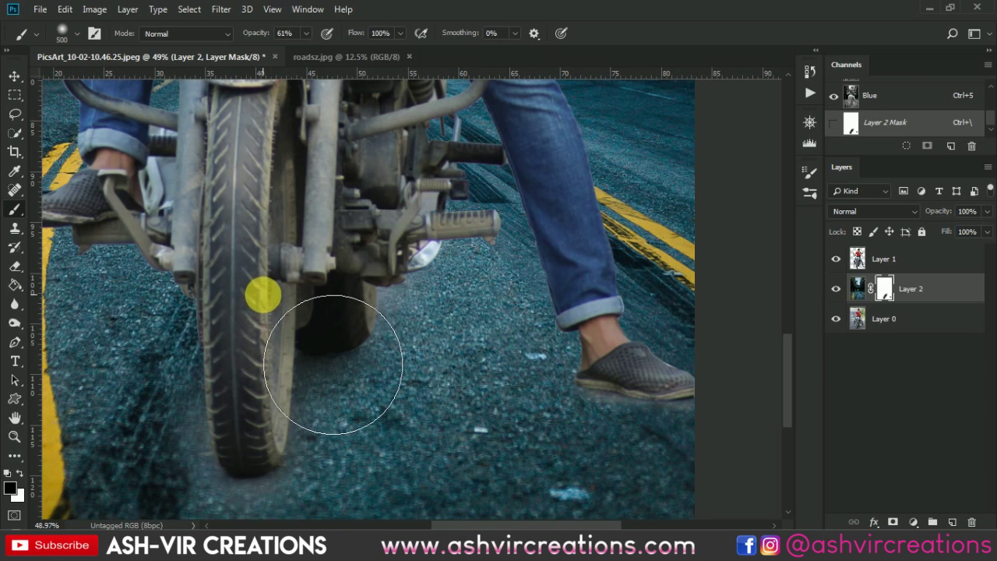
{"action": "scroll", "coordinate": [329, 329], "scroll_direction": "down", "scroll_amount": 8}
{"action": "scroll", "coordinate": [317, 316], "scroll_direction": "up", "scroll_amount": 4}
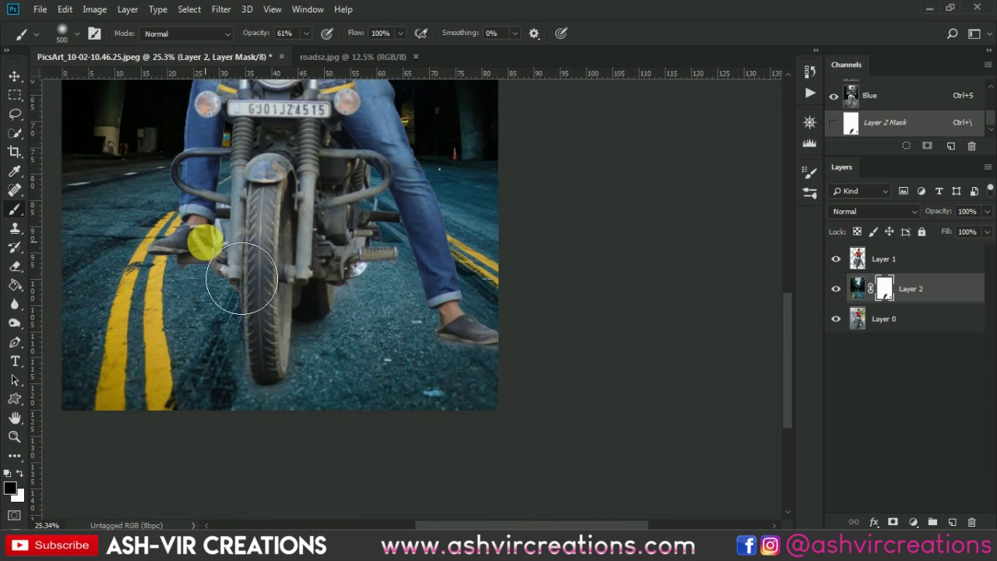
{"action": "scroll", "coordinate": [233, 285], "scroll_direction": "down", "scroll_amount": 2}
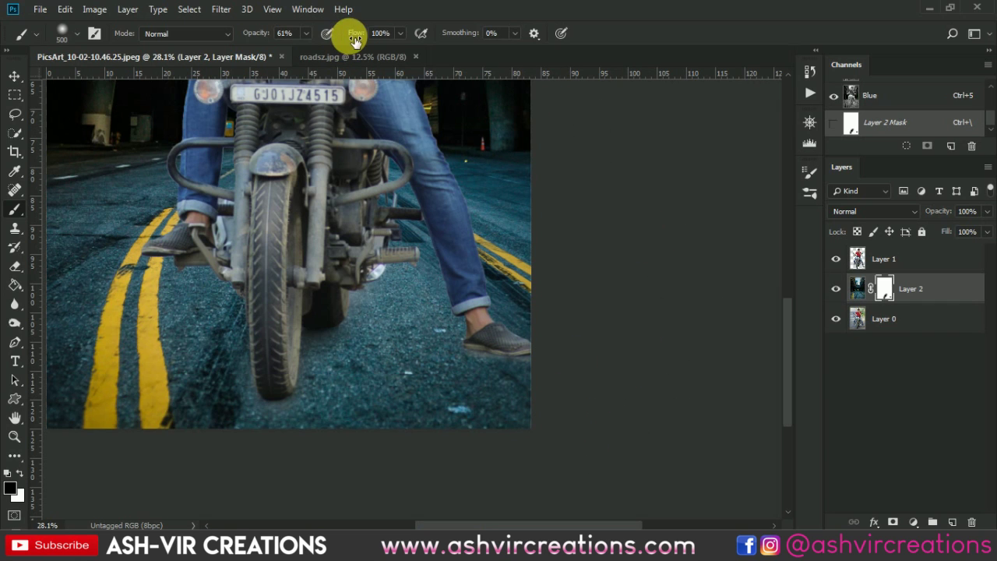
Step: Duplicate Layer 1 and set the copy's blend mode to Hard Light
{"action": "key", "text": "v"}
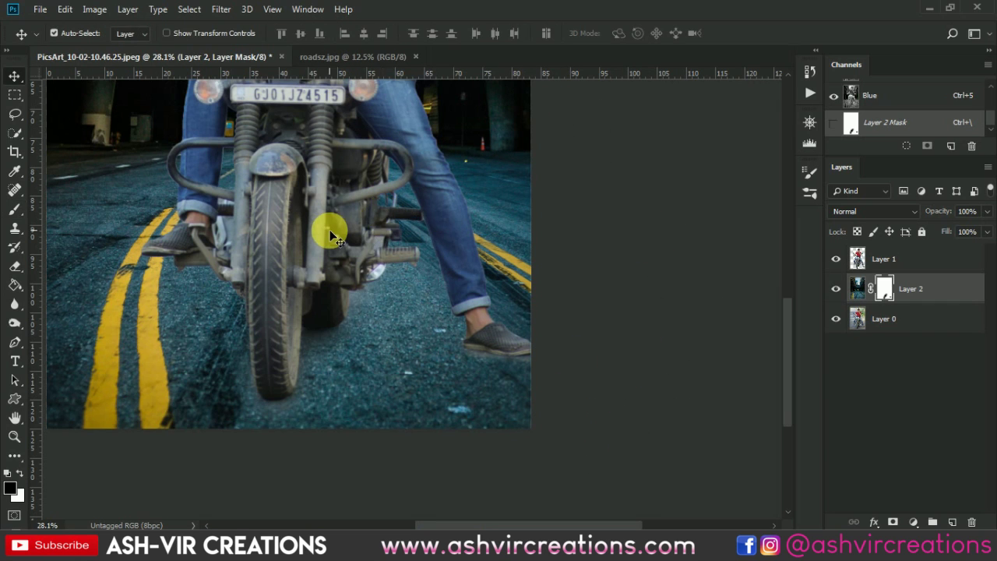
{"action": "scroll", "coordinate": [329, 229], "scroll_direction": "down", "scroll_amount": 4}
{"action": "left_click", "coordinate": [849, 258]}
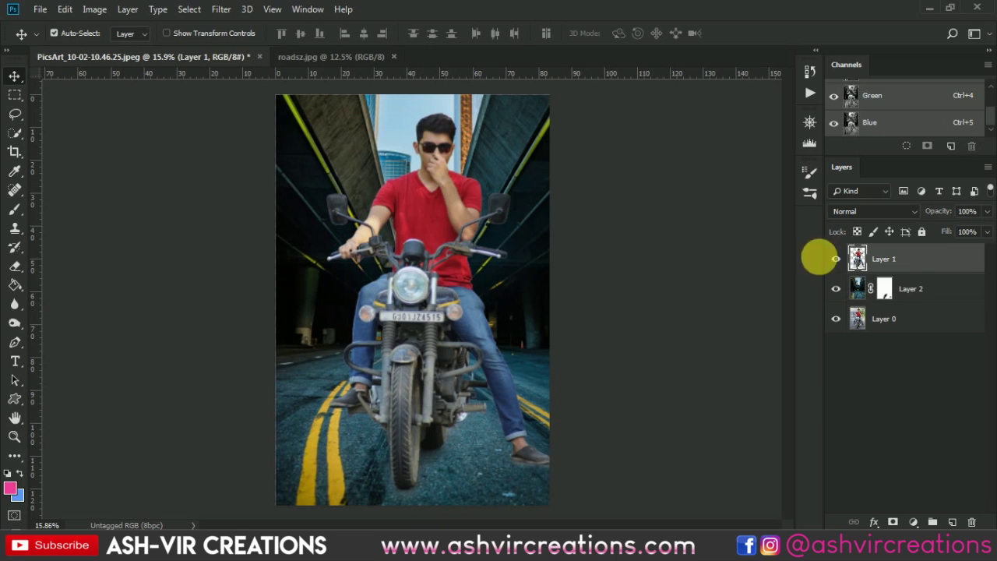
{"action": "right_click", "coordinate": [908, 263]}
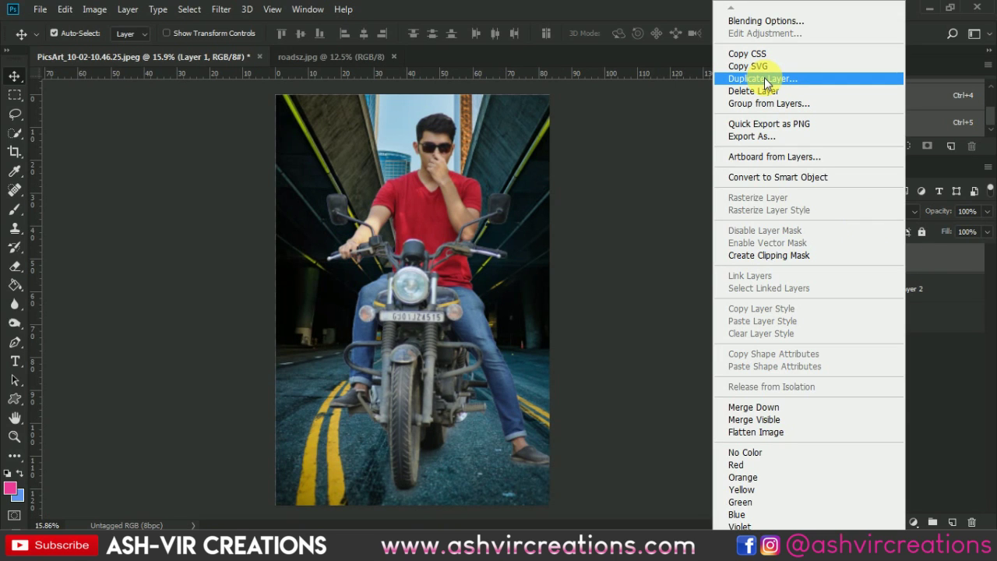
{"action": "left_click", "coordinate": [765, 79]}
{"action": "key", "text": "Return"}
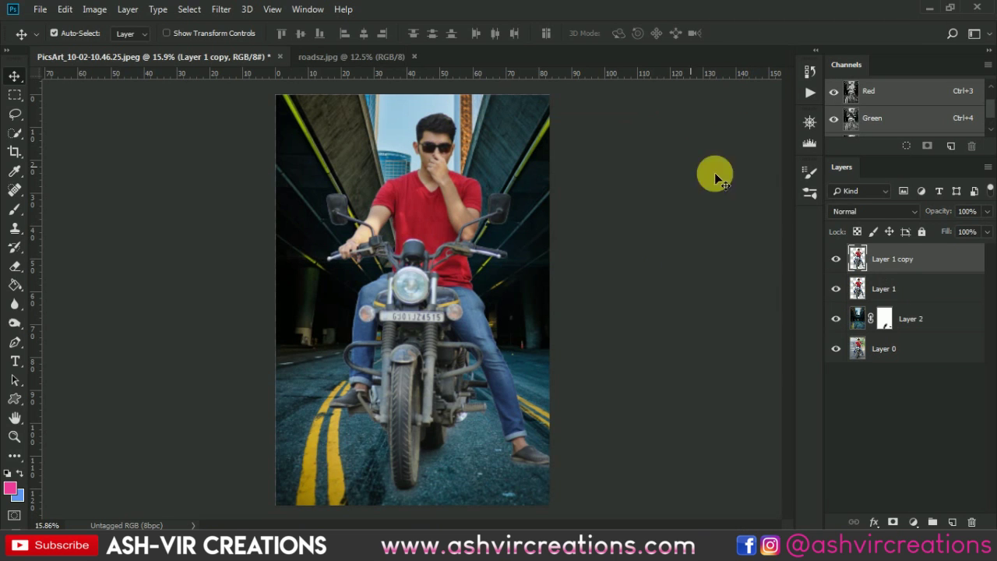
{"action": "left_click", "coordinate": [862, 214]}
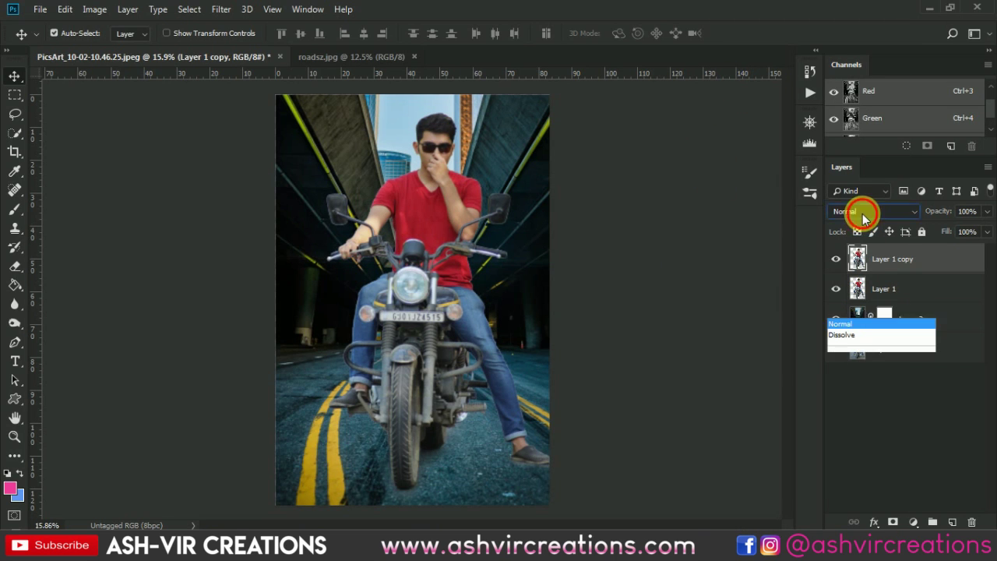
{"action": "left_click", "coordinate": [868, 187]}
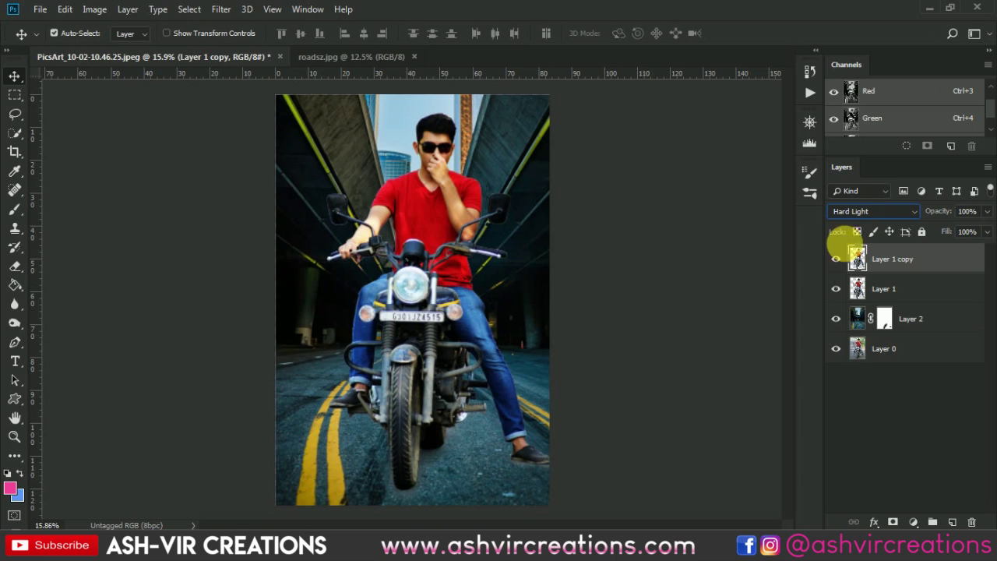
Step: Toggle the visibility of Layer 1 copy to compare the rider with and without the Hard Light effect
{"action": "left_click", "coordinate": [836, 258]}
{"action": "left_click", "coordinate": [836, 258]}
{"action": "left_click", "coordinate": [836, 259]}
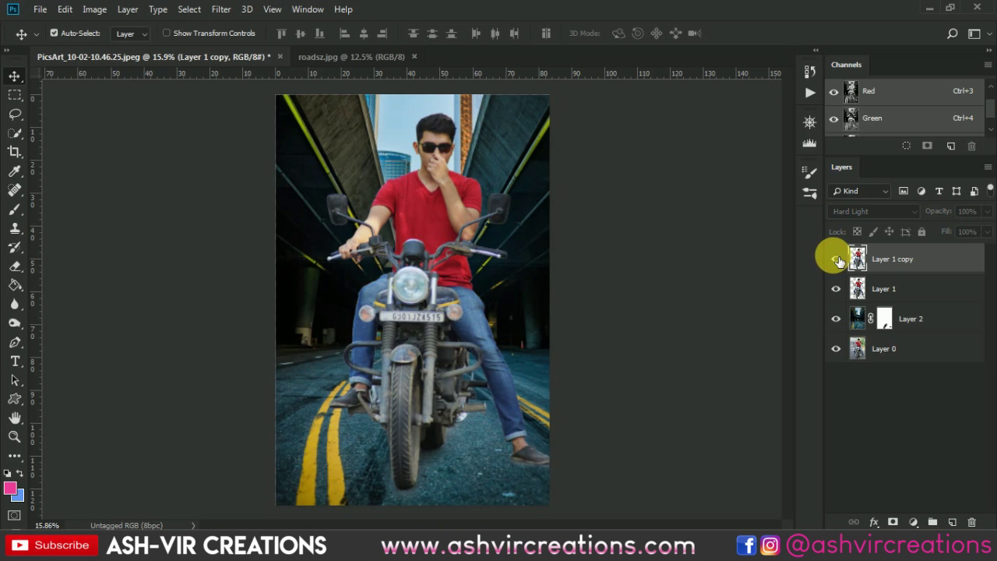
{"action": "left_click", "coordinate": [836, 258]}
{"action": "left_click", "coordinate": [836, 258]}
{"action": "left_click", "coordinate": [836, 258]}
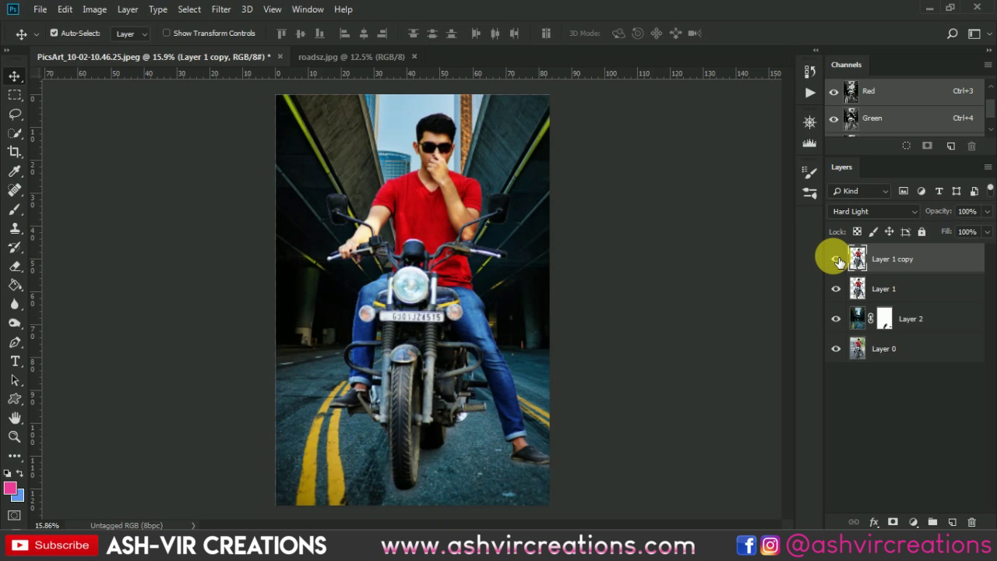
{"action": "left_click", "coordinate": [835, 259]}
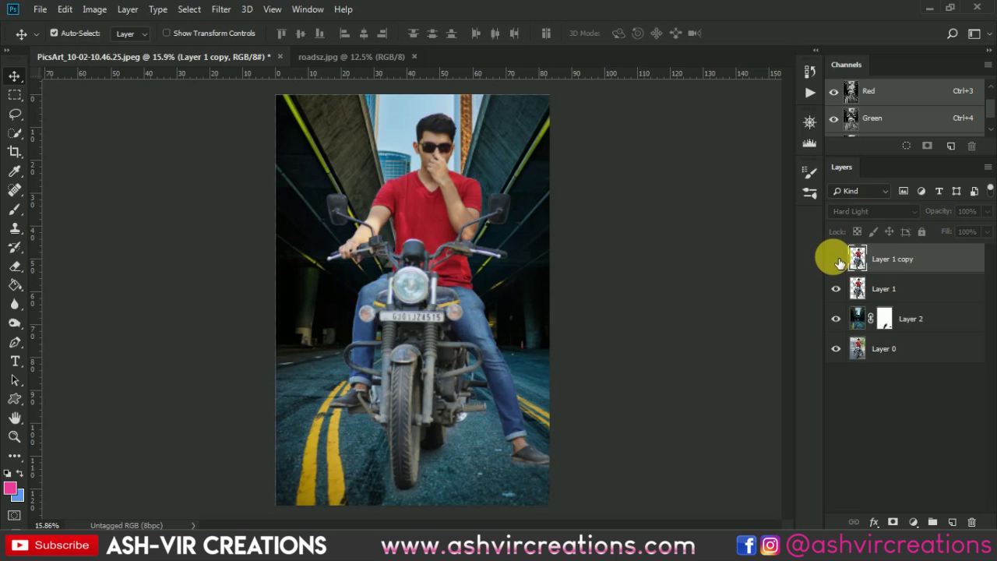
{"action": "left_click", "coordinate": [835, 258]}
{"action": "left_click", "coordinate": [835, 259]}
{"action": "left_click", "coordinate": [835, 258]}
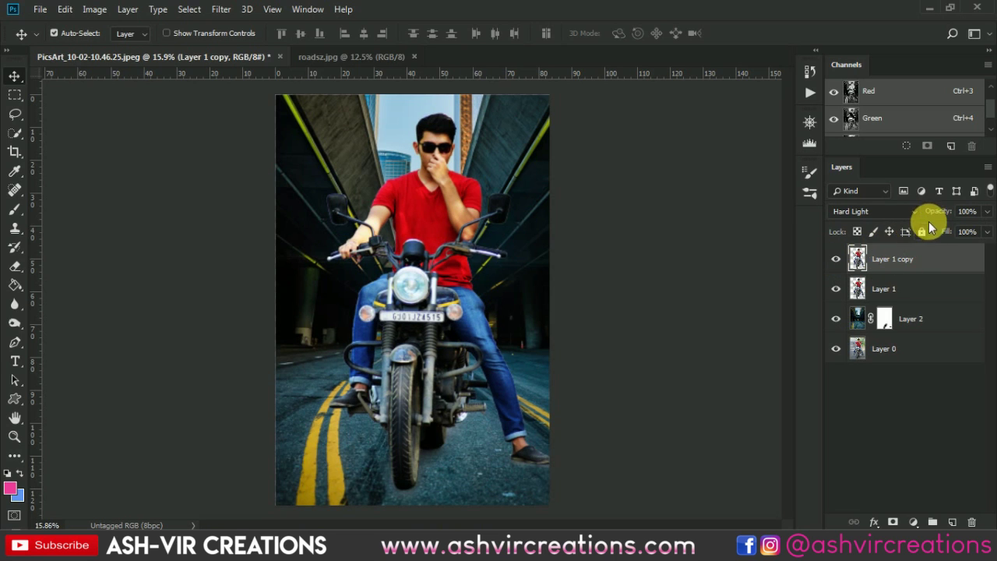
Step: Lower the opacity of Layer 1 copy to 48% and compare the rider with the layer hidden and shown
{"action": "left_click_drag", "start_coordinate": [941, 212], "coordinate": [895, 216]}
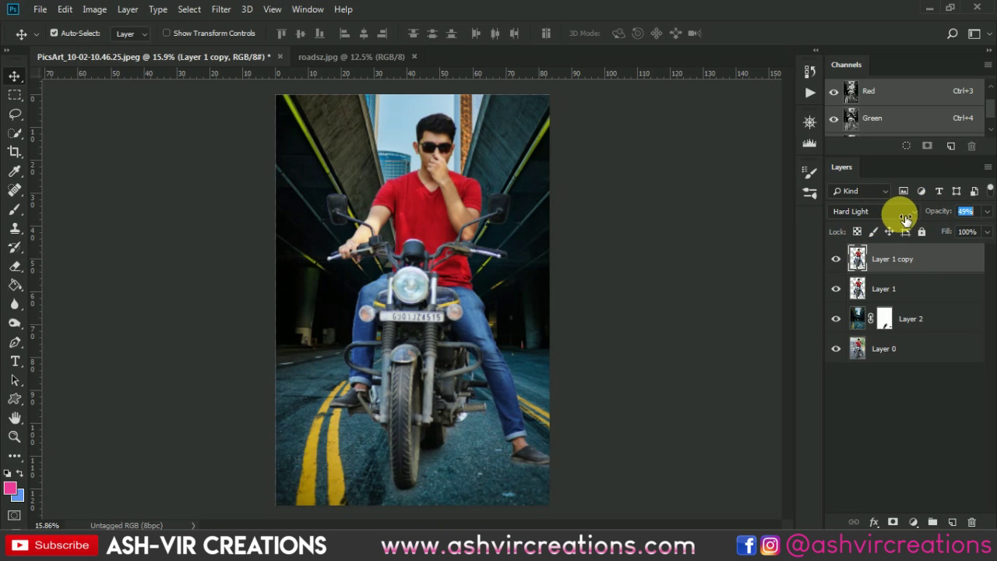
{"action": "left_click", "coordinate": [836, 259]}
{"action": "left_click", "coordinate": [836, 259]}
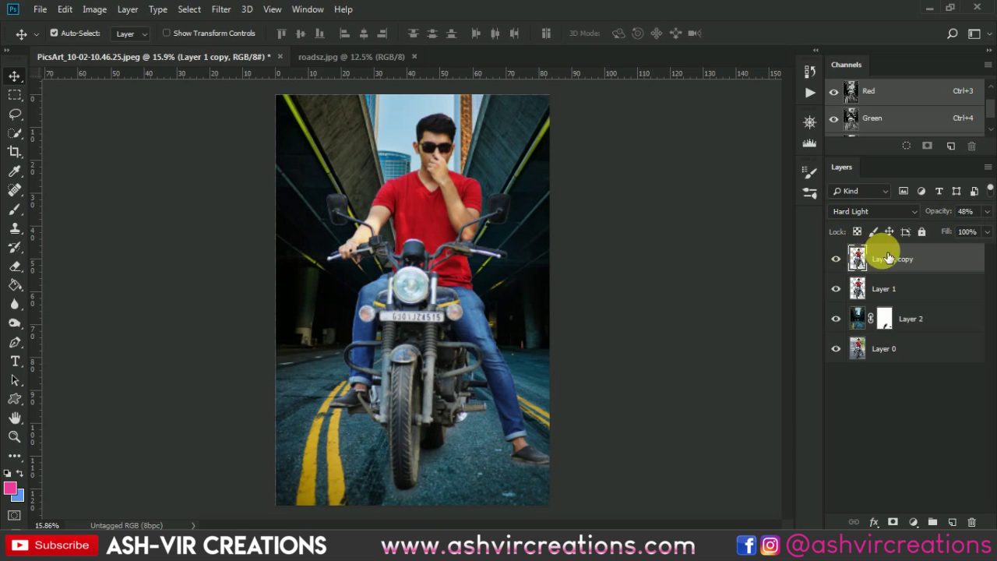
Step: Merge Layer 1 copy and Layer 1 into a single rider layer
{"action": "left_click", "coordinate": [898, 290], "text": "shift"}
{"action": "right_click", "coordinate": [898, 290]}
{"action": "left_click", "coordinate": [728, 407]}
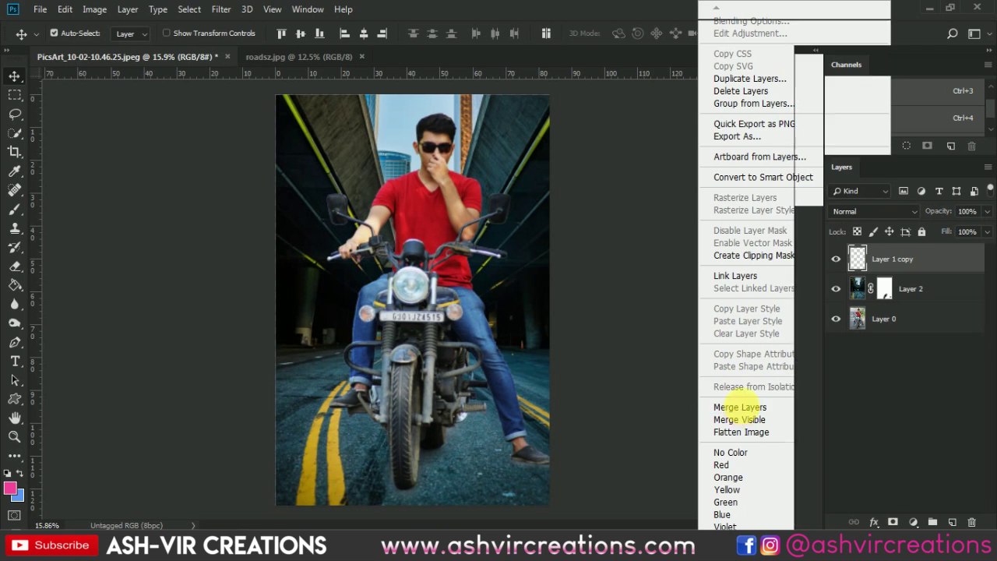
Step: Start a crop and enlarge the crop frame from its upper corner to take in more of the bridge and sky above the rider
{"action": "left_click", "coordinate": [16, 152]}
{"action": "left_click", "coordinate": [359, 191]}
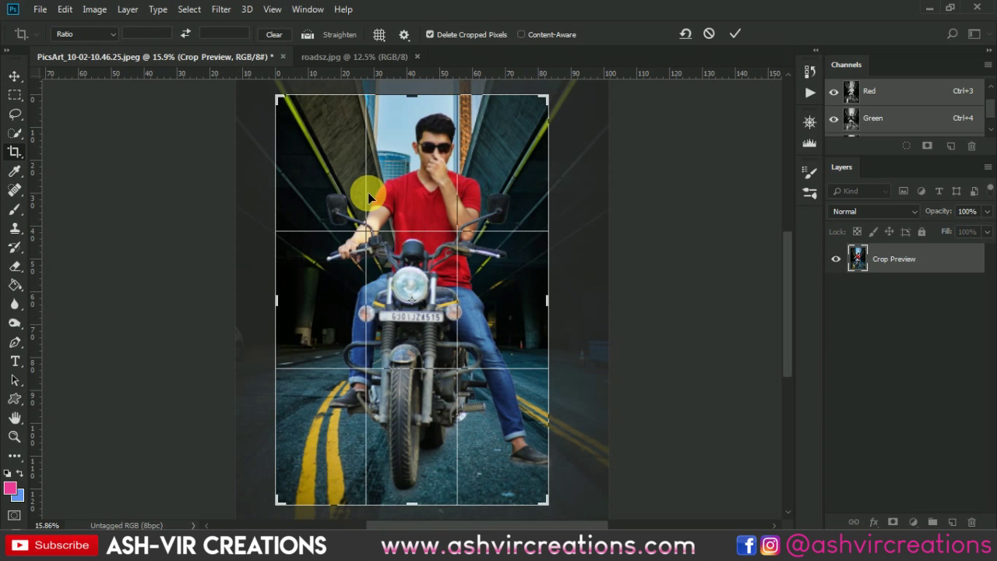
{"action": "key", "text": "ctrl+minus"}
{"action": "key", "text": "ctrl+minus"}
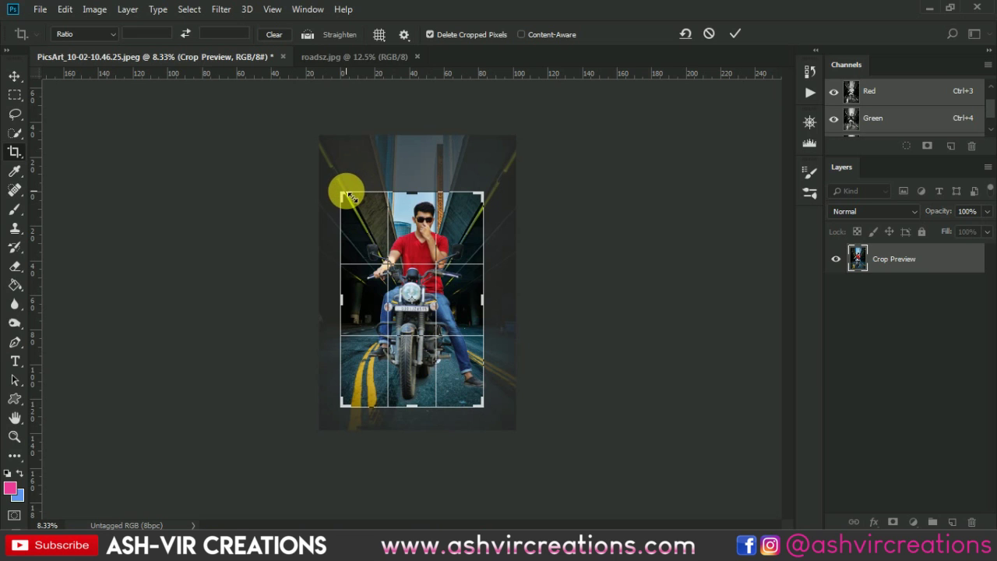
{"action": "left_click_drag", "start_coordinate": [347, 198], "coordinate": [337, 169]}
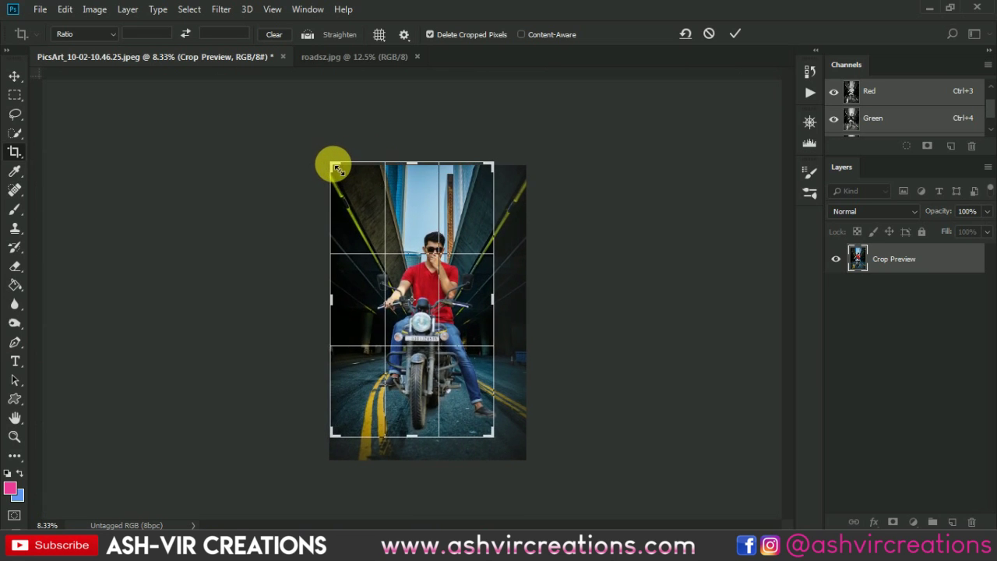
{"action": "key", "text": "ctrl+r"}
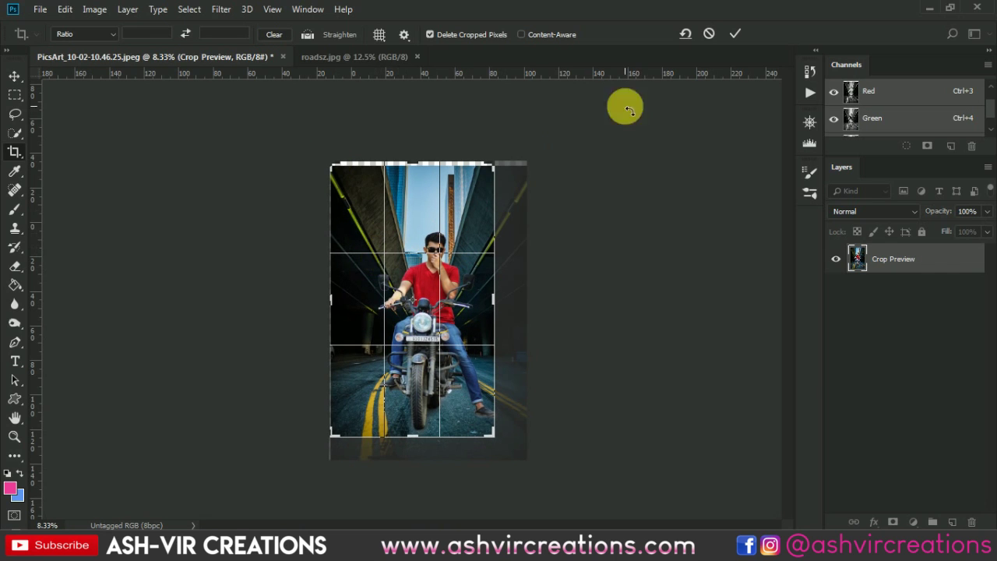
Step: Lower the crop frame's upper edge to trim the transparent strip above the background, and apply the crop
{"action": "left_click_drag", "start_coordinate": [413, 167], "coordinate": [419, 168]}
{"action": "key", "text": "ctrl+r"}
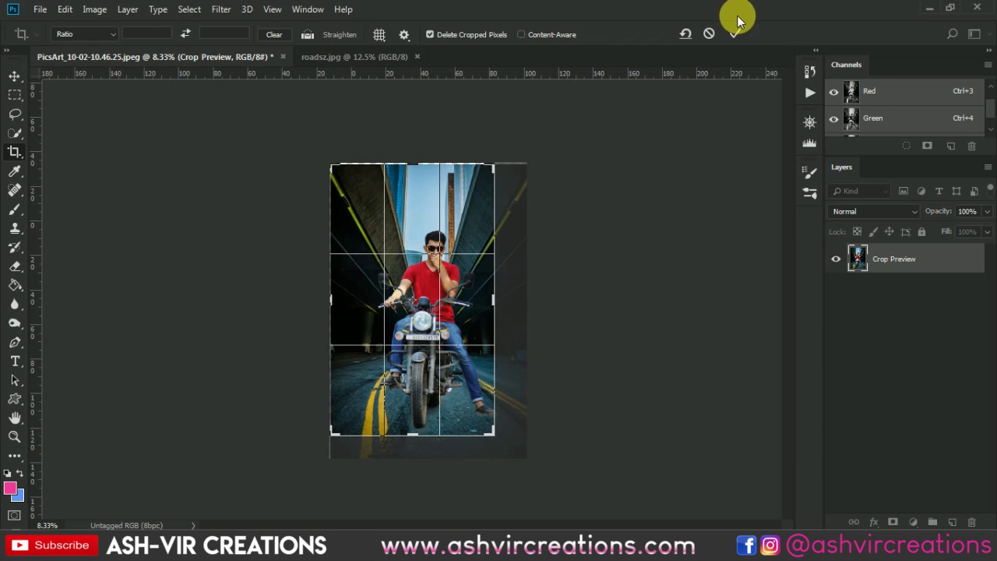
{"action": "left_click", "coordinate": [736, 33]}
{"action": "key", "text": "v"}
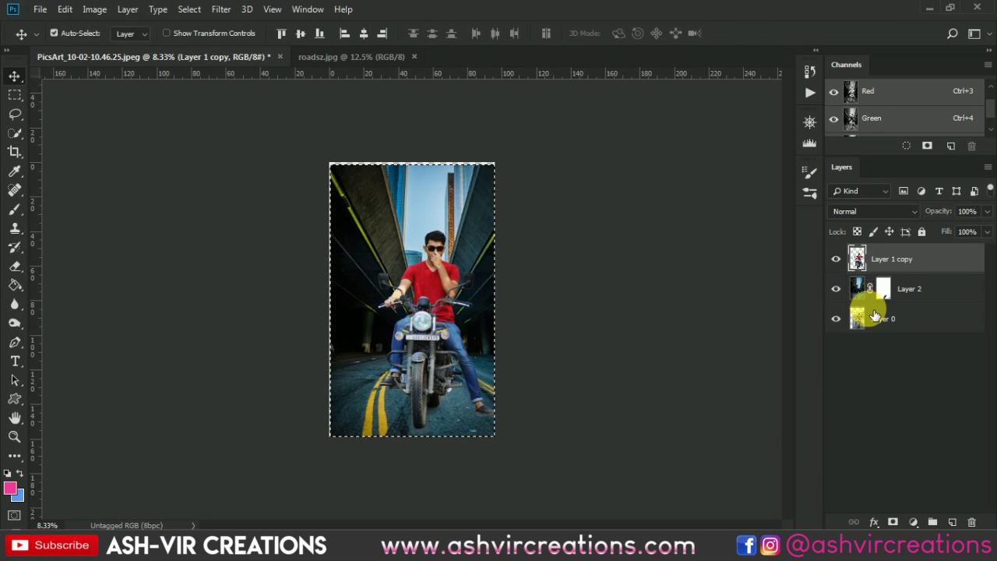
{"action": "key", "text": "c"}
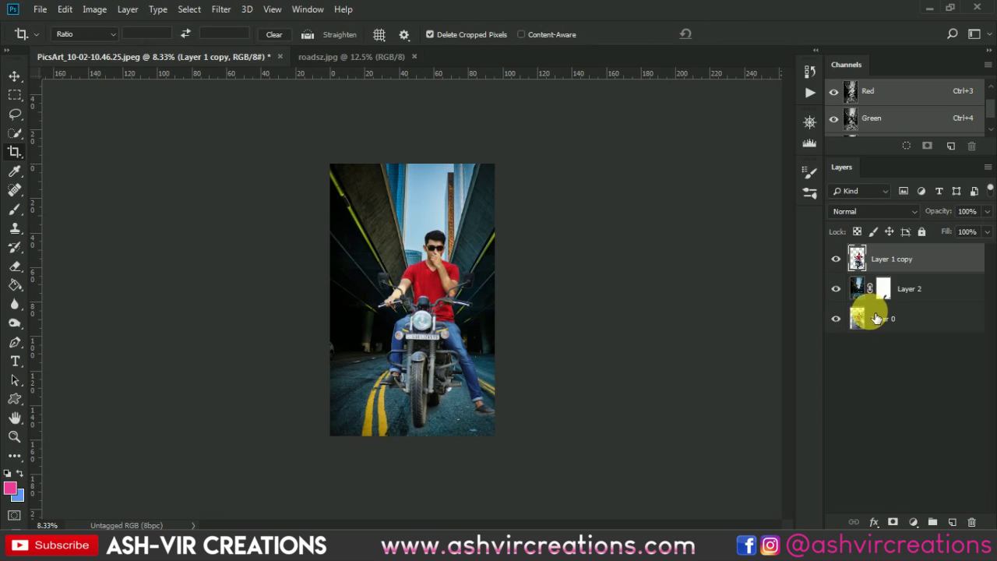
{"action": "key", "text": "v"}
Step: Select the background image on Layer 2 and open the Tilt-Shift blur for it
{"action": "scroll", "coordinate": [380, 344], "scroll_direction": "up", "scroll_amount": 5}
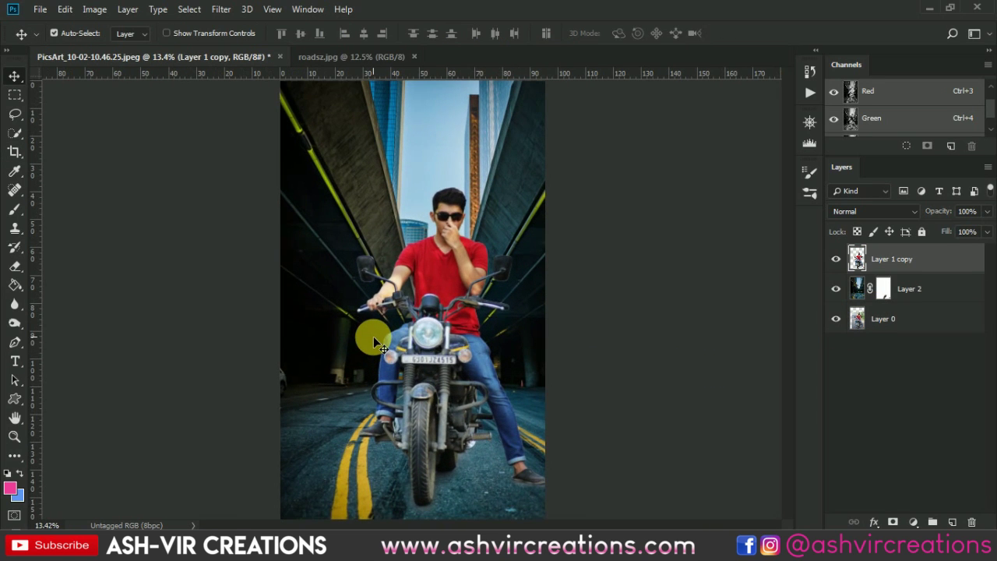
{"action": "scroll", "coordinate": [362, 345], "scroll_direction": "down", "scroll_amount": 1}
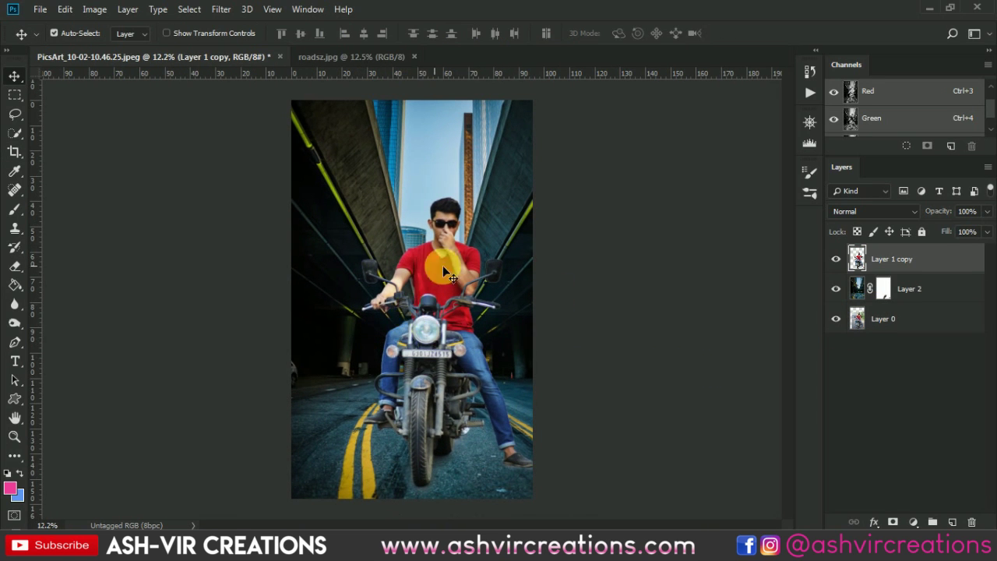
{"action": "left_click", "coordinate": [858, 288]}
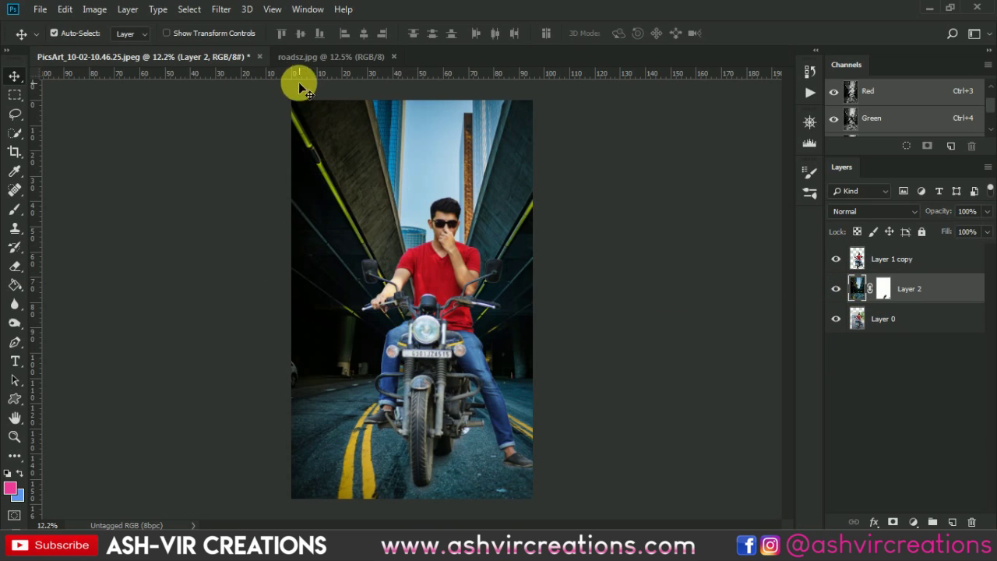
{"action": "left_click", "coordinate": [222, 10]}
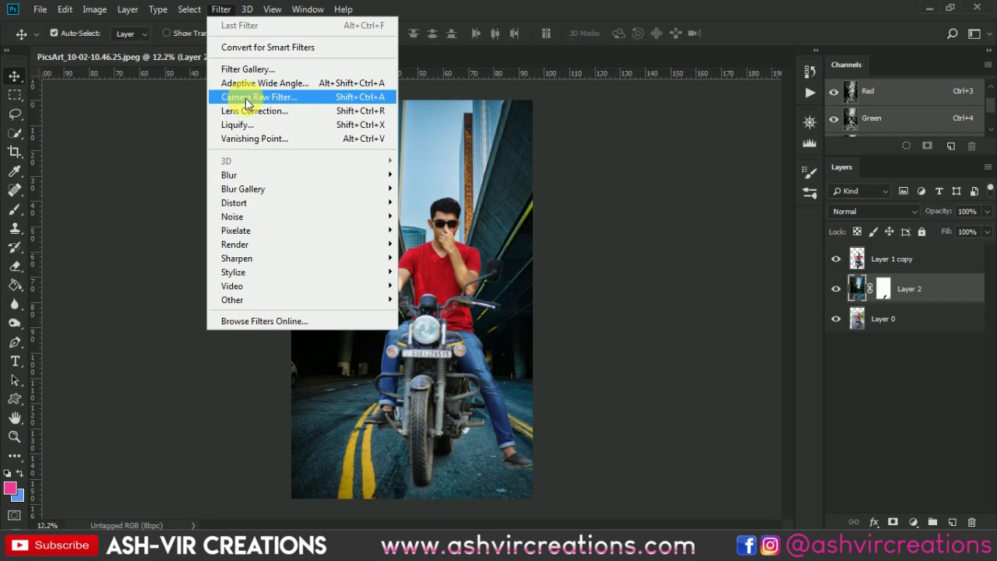
{"action": "mouse_move", "coordinate": [274, 190]}
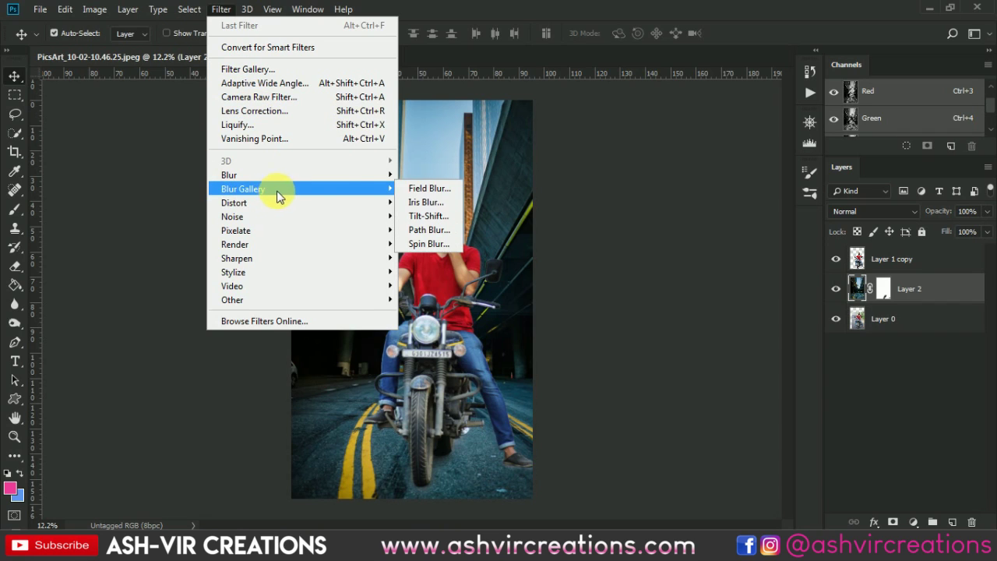
{"action": "left_click", "coordinate": [427, 216]}
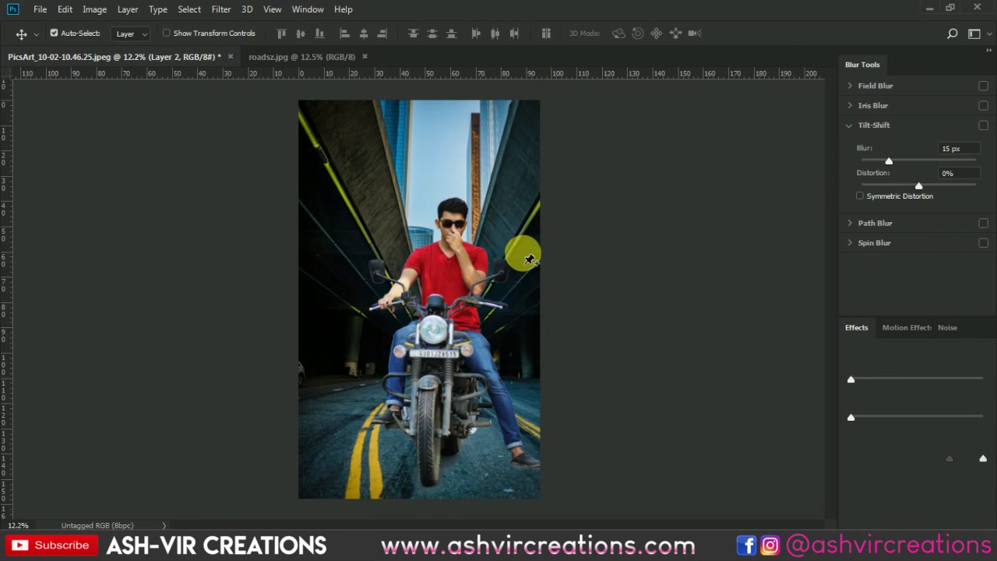
Step: Place the tilt-shift focus band at the base of the front wheel, set the blur to 27 px and apply it
{"action": "left_click_drag", "start_coordinate": [440, 300], "coordinate": [432, 434]}
{"action": "left_click_drag", "start_coordinate": [421, 351], "coordinate": [416, 367]}
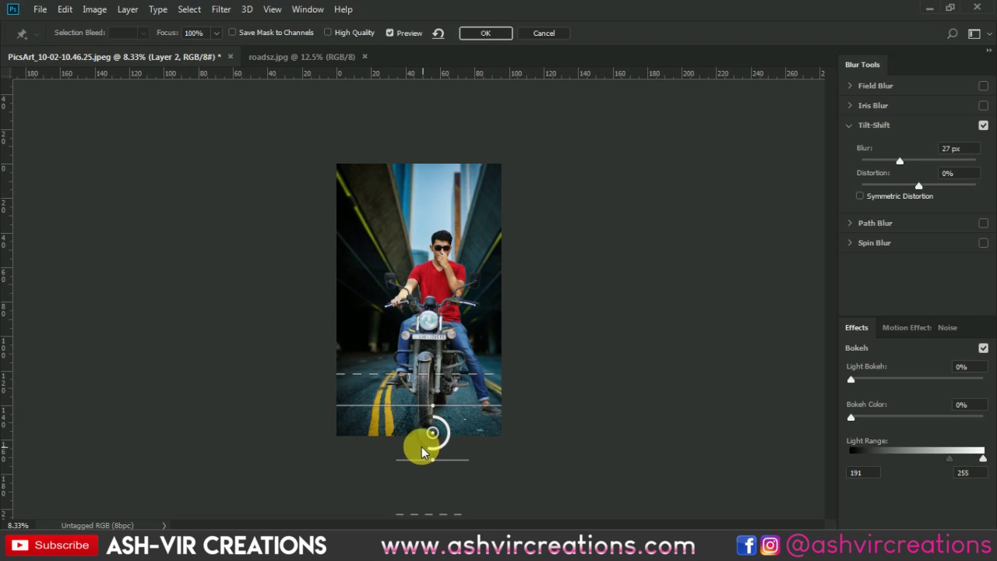
{"action": "left_click_drag", "start_coordinate": [421, 452], "coordinate": [434, 455]}
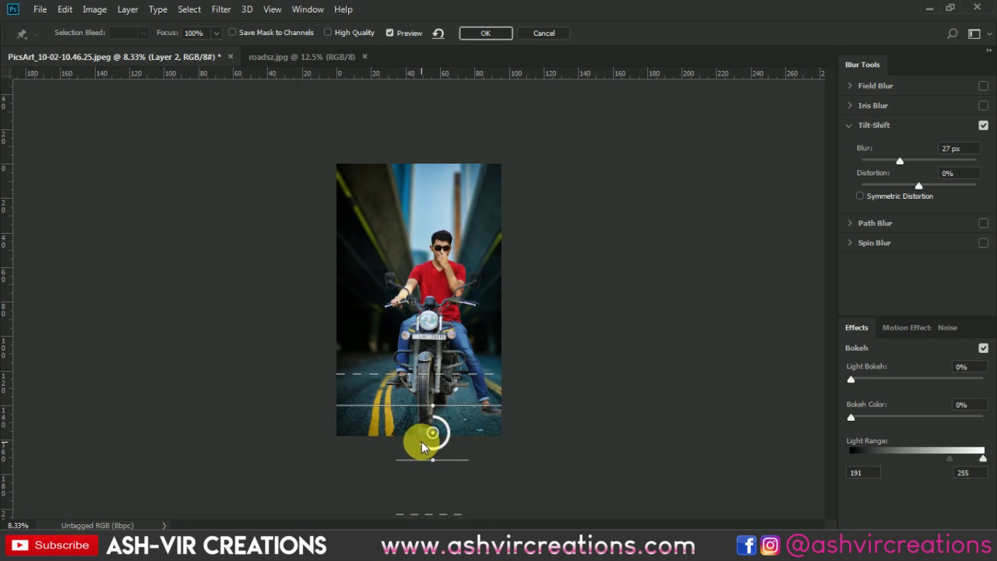
{"action": "left_click", "coordinate": [488, 35]}
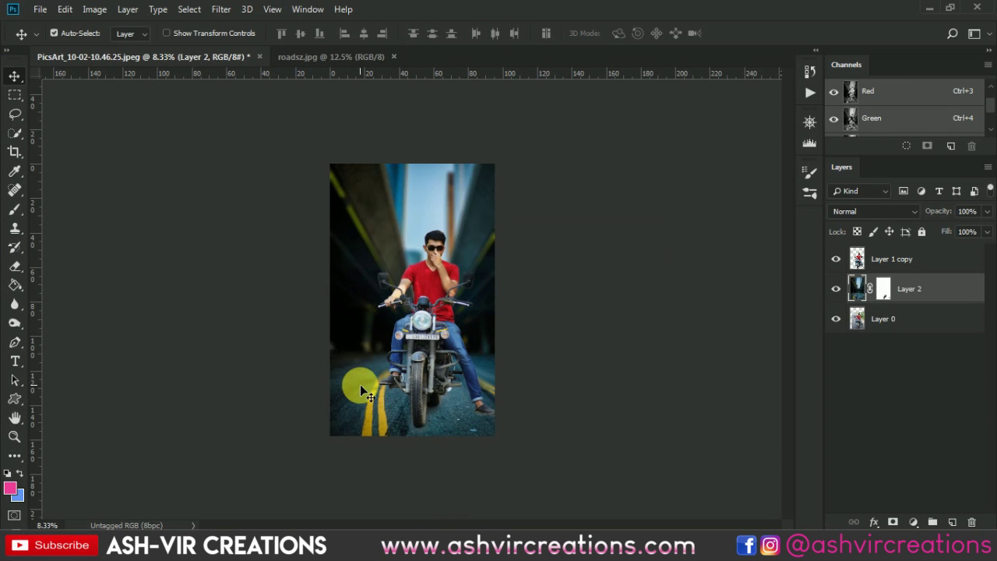
Step: Add a Color Lookup adjustment layer above Layer 1 copy and load the AVCINE-mood + gold-2.CUBE 3D LUT
{"action": "key", "text": "ctrl+plus"}
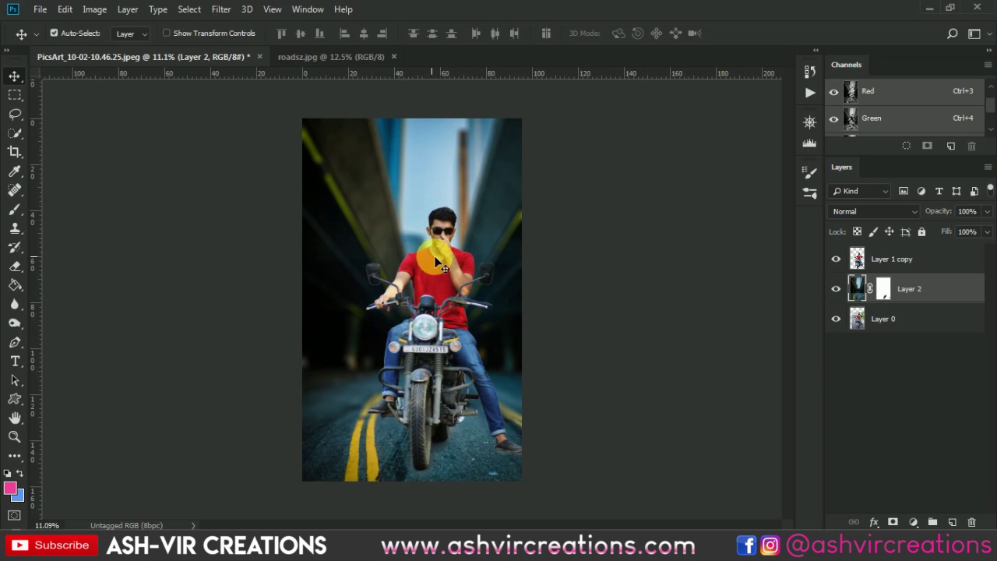
{"action": "left_click", "coordinate": [903, 265]}
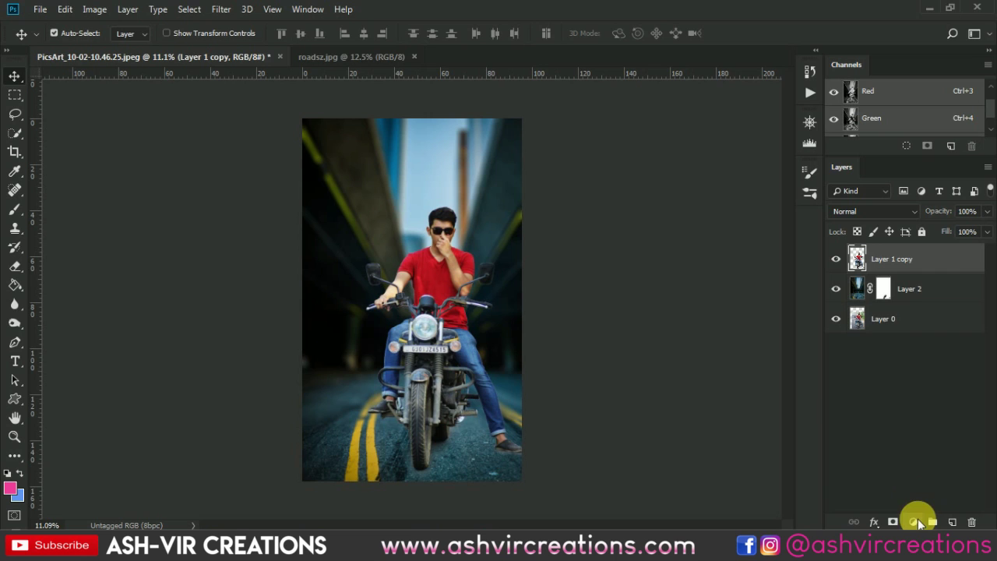
{"action": "left_click", "coordinate": [915, 522]}
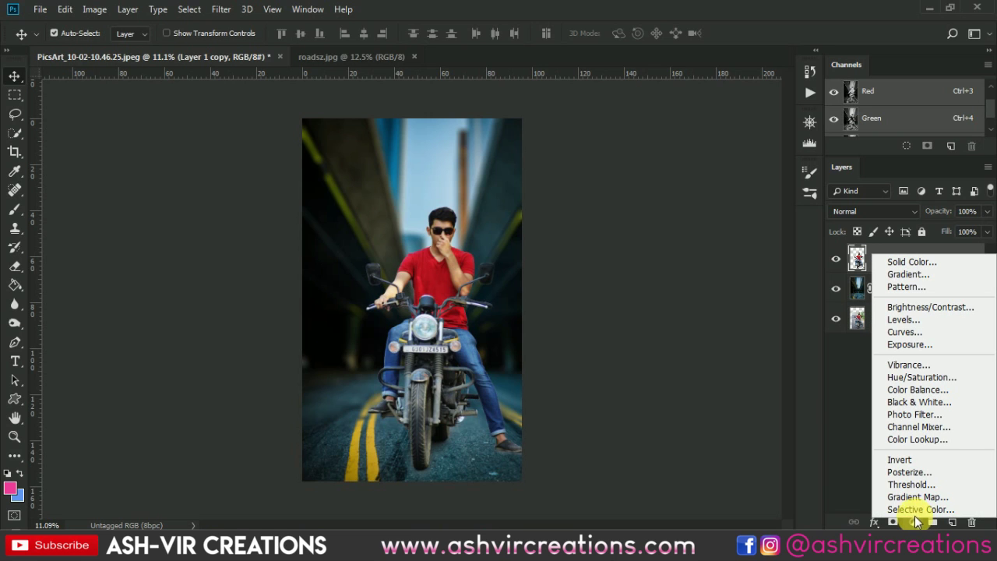
{"action": "left_click", "coordinate": [916, 441]}
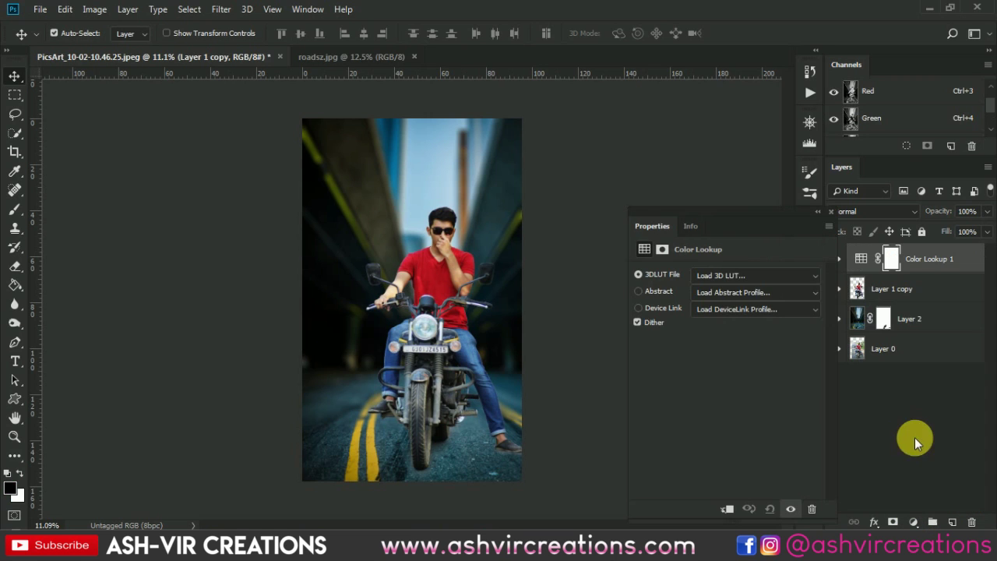
{"action": "left_click", "coordinate": [713, 278]}
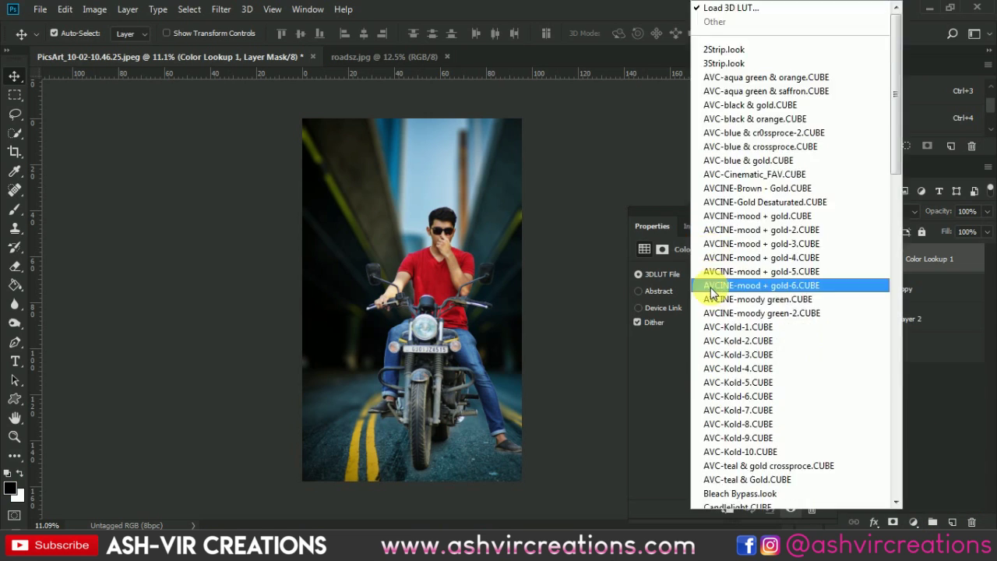
{"action": "left_click", "coordinate": [783, 230]}
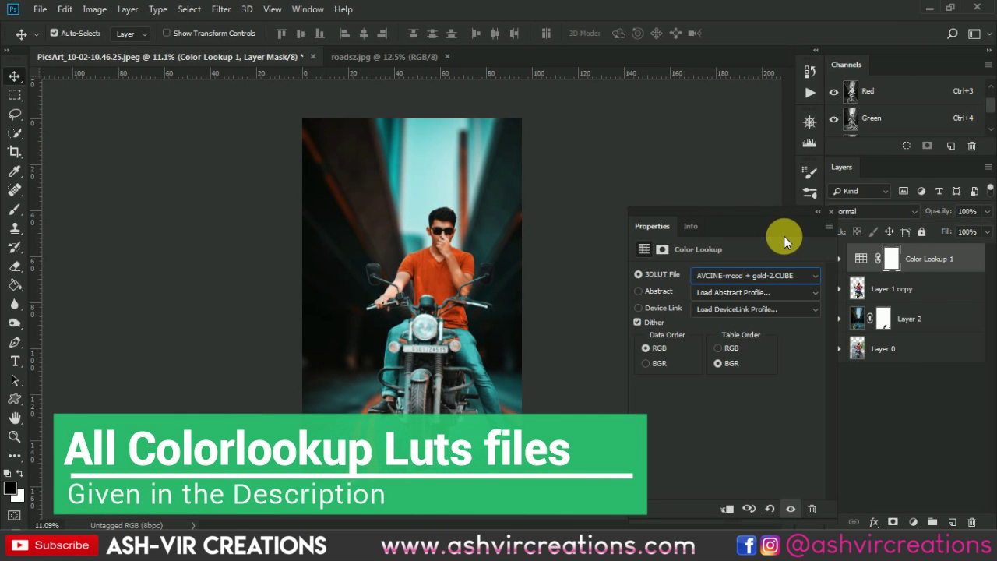
Step: Try the 3D LUTs that follow AVCINE-mood + gold-2, going through AVCINE-mood + gold-5.CUBE to AVCINE-moody green-2.CUBE
{"action": "key", "text": "Down"}
{"action": "key", "text": "Down"}
{"action": "key", "text": "Down"}
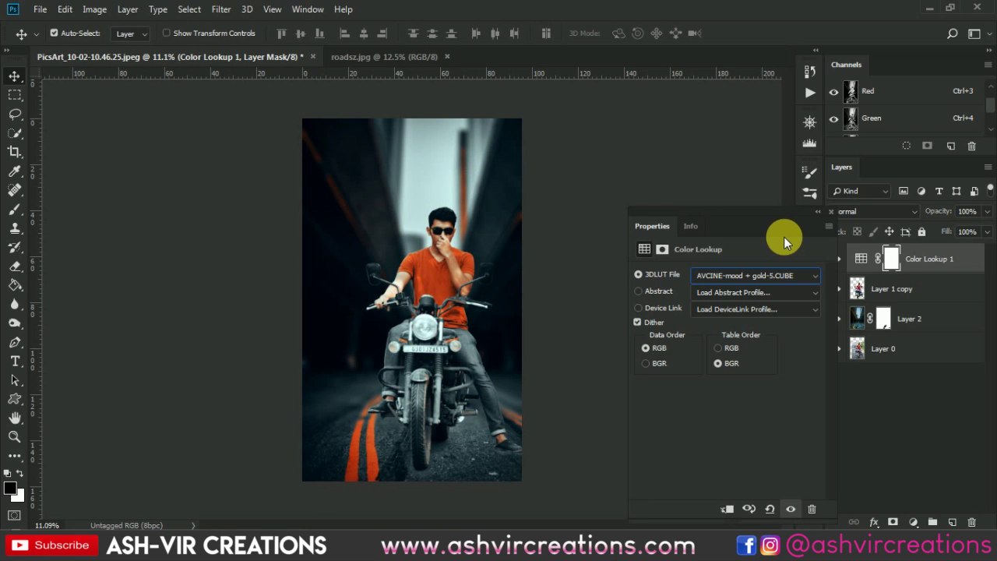
{"action": "key", "text": "Down"}
{"action": "key", "text": "Down"}
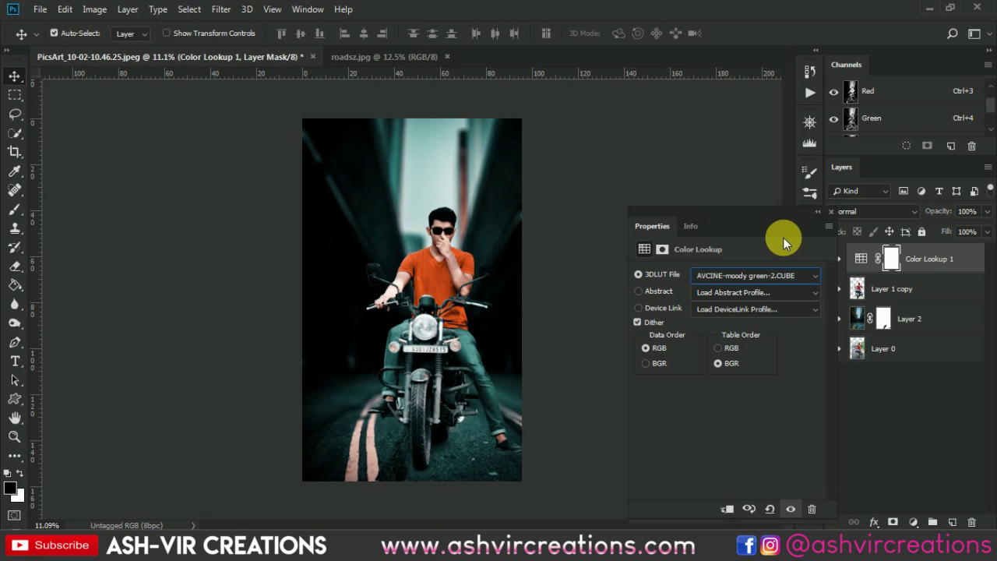
{"action": "key", "text": "Down"}
{"action": "key", "text": "Up"}
{"action": "key", "text": "Up"}
{"action": "key", "text": "Down"}
{"action": "key", "text": "Up"}
{"action": "key", "text": "Down"}
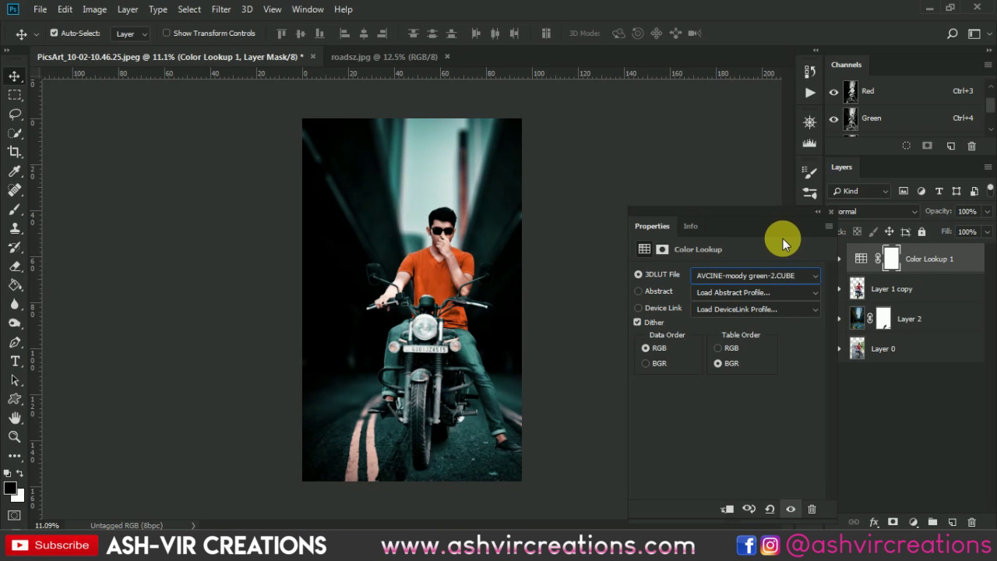
Step: Try the AVC 3D LUTs from AVC-aqua green & orange.CUBE through AVC-black & orange.CUBE to AVC-blue & gold.CUBE
{"action": "left_click", "coordinate": [739, 279]}
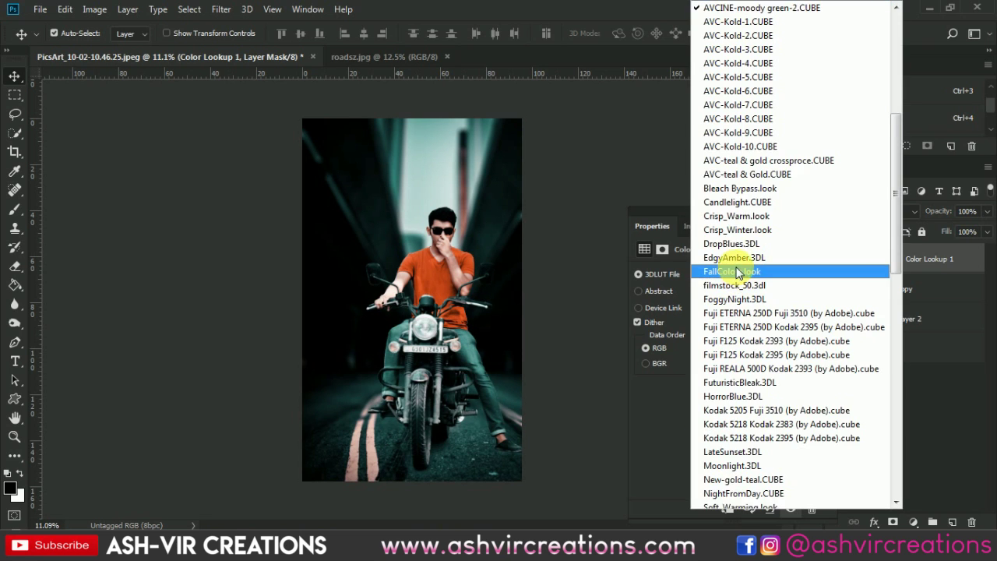
{"action": "scroll", "coordinate": [736, 269], "scroll_direction": "up", "scroll_amount": 6}
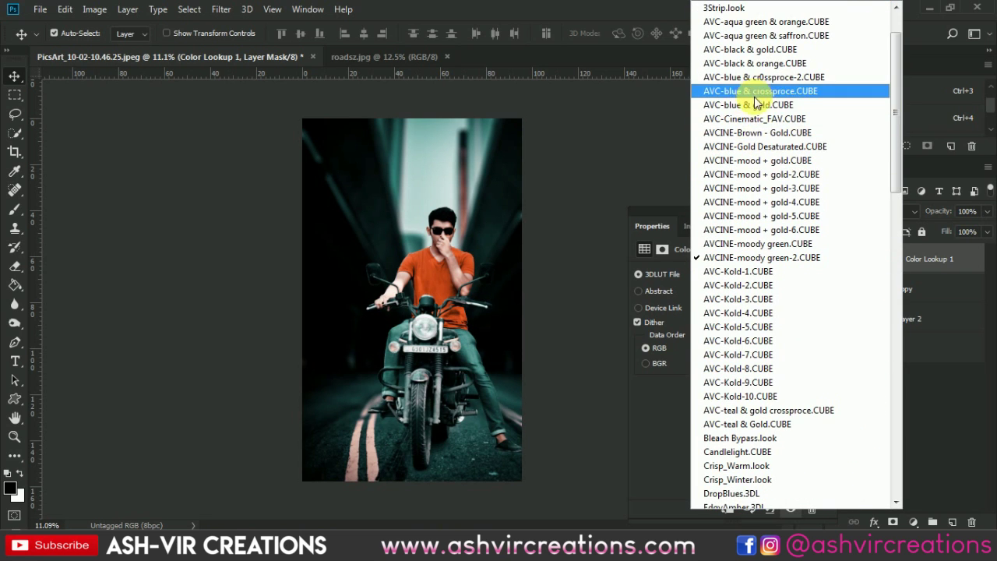
{"action": "left_click", "coordinate": [774, 23]}
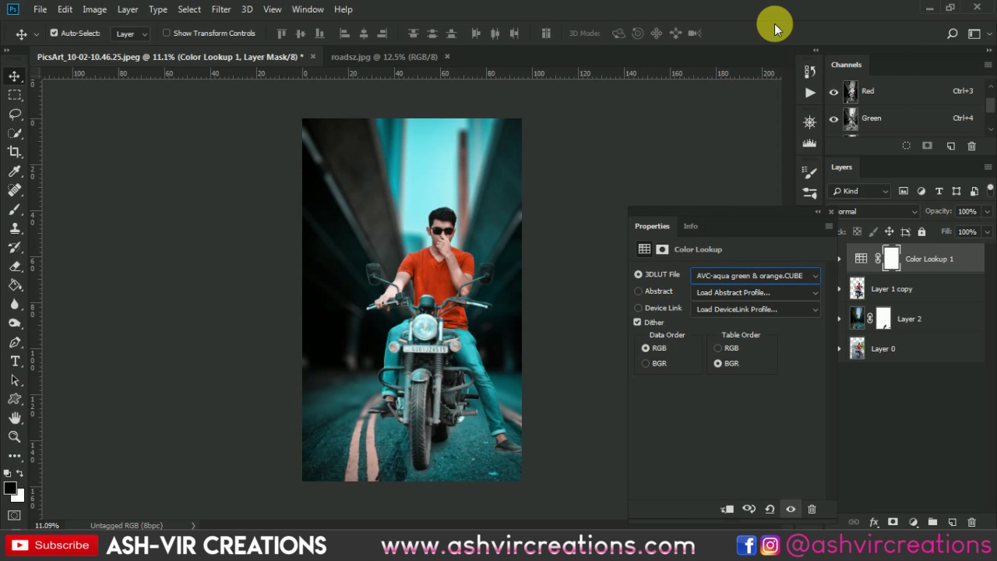
{"action": "key", "text": "Down"}
{"action": "key", "text": "Down"}
{"action": "key", "text": "Down"}
{"action": "key", "text": "Down"}
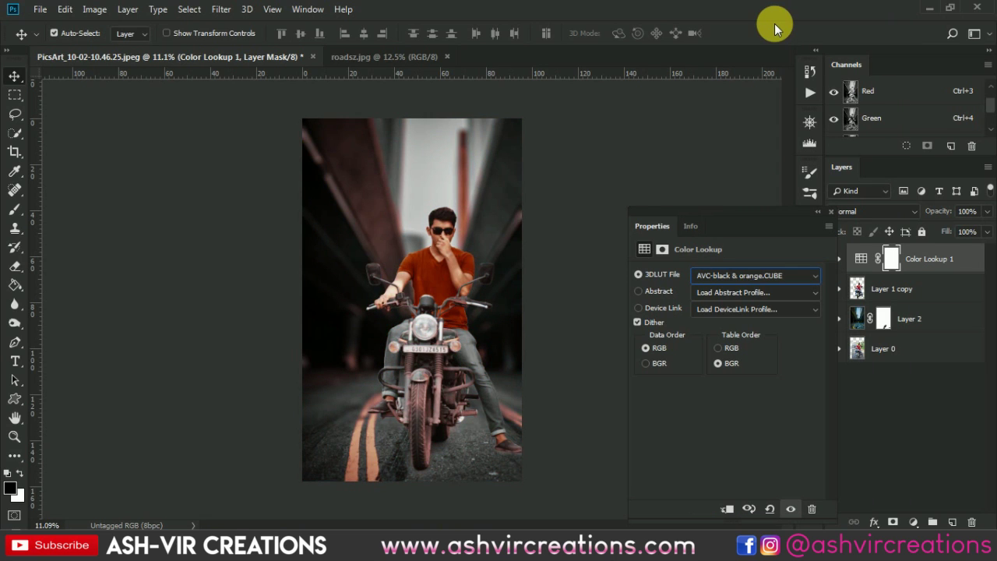
{"action": "key", "text": "Down"}
{"action": "key", "text": "Down"}
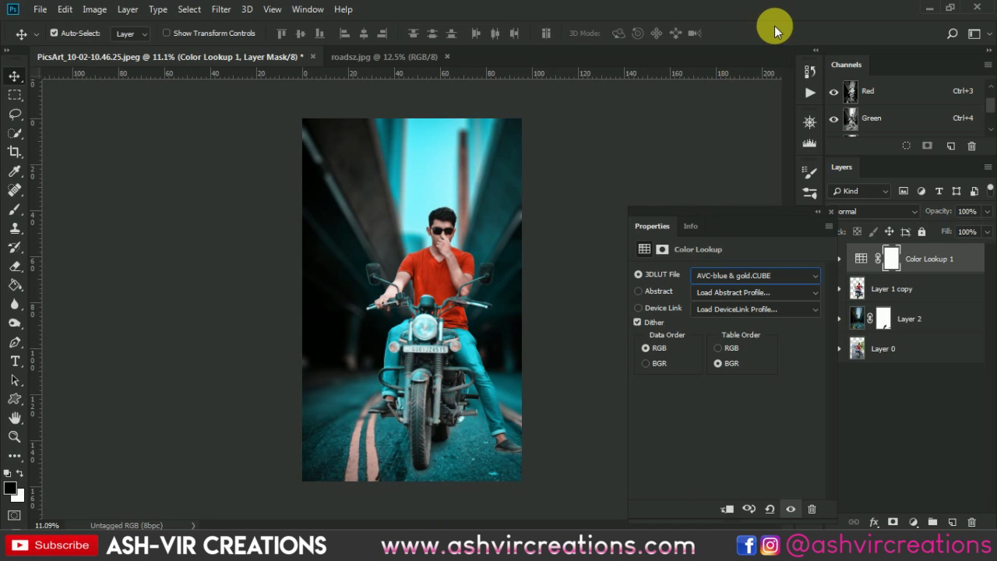
Step: Try the 3D LUTs AVC-Cinematic_FAV.CUBE and AVCINE-Gold Desaturated.CUBE, ending on AVCINE-mood + gold-2.CUBE for the Color Lookup layer
{"action": "key", "text": "Down"}
{"action": "key", "text": "Up"}
{"action": "key", "text": "Down"}
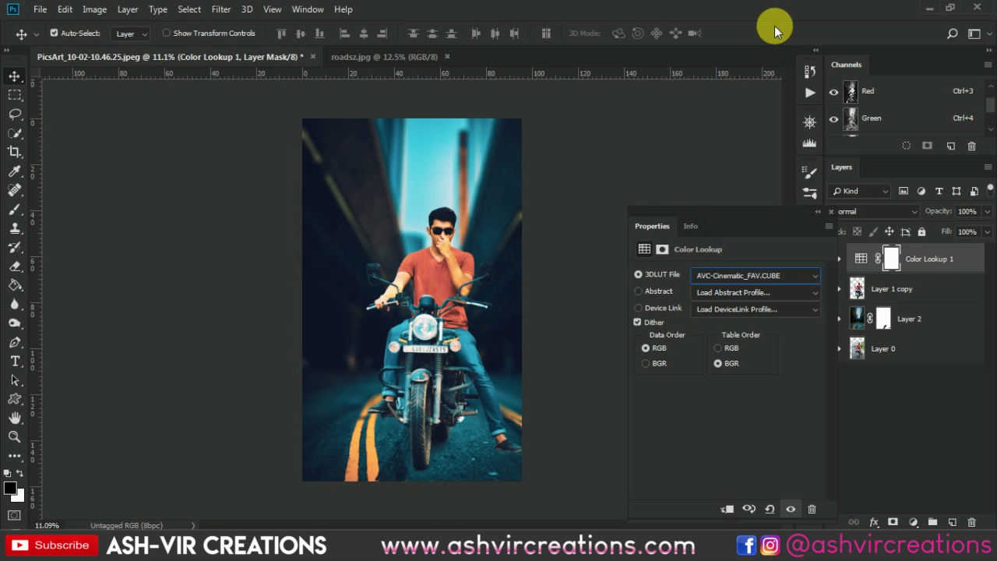
{"action": "key", "text": "Down"}
{"action": "key", "text": "Down"}
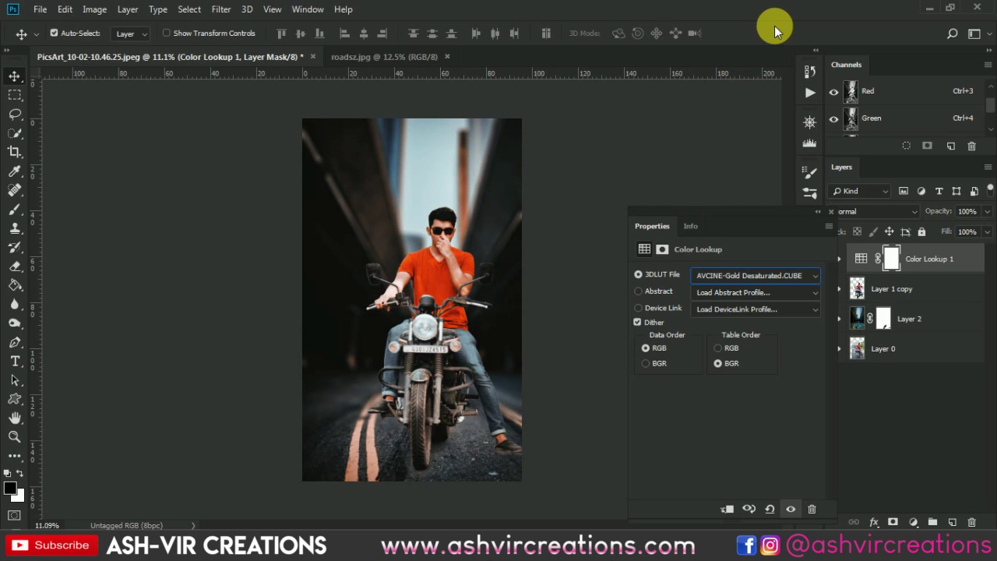
{"action": "key", "text": "Down"}
{"action": "key", "text": "Down"}
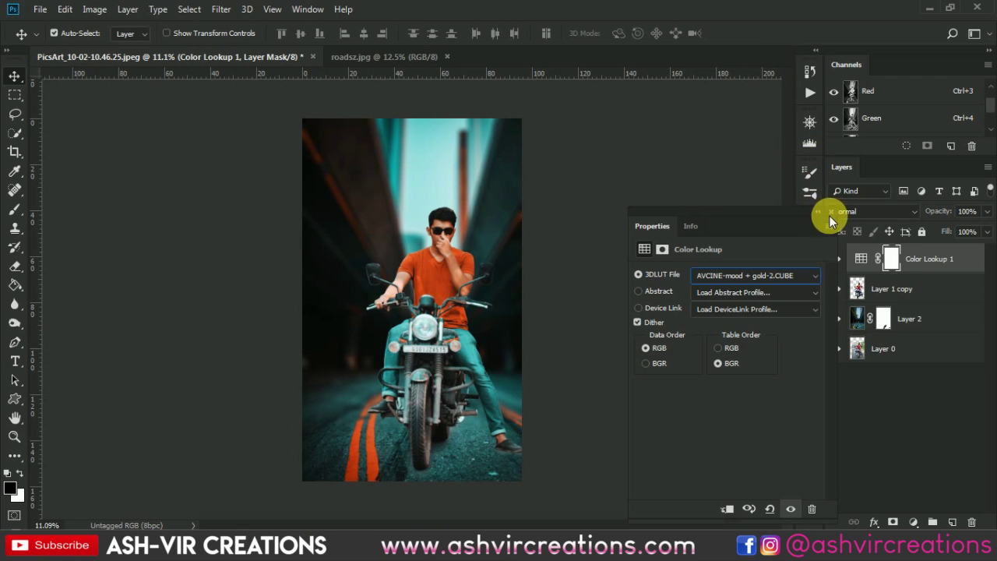
{"action": "key", "text": "Down"}
{"action": "key", "text": "Up"}
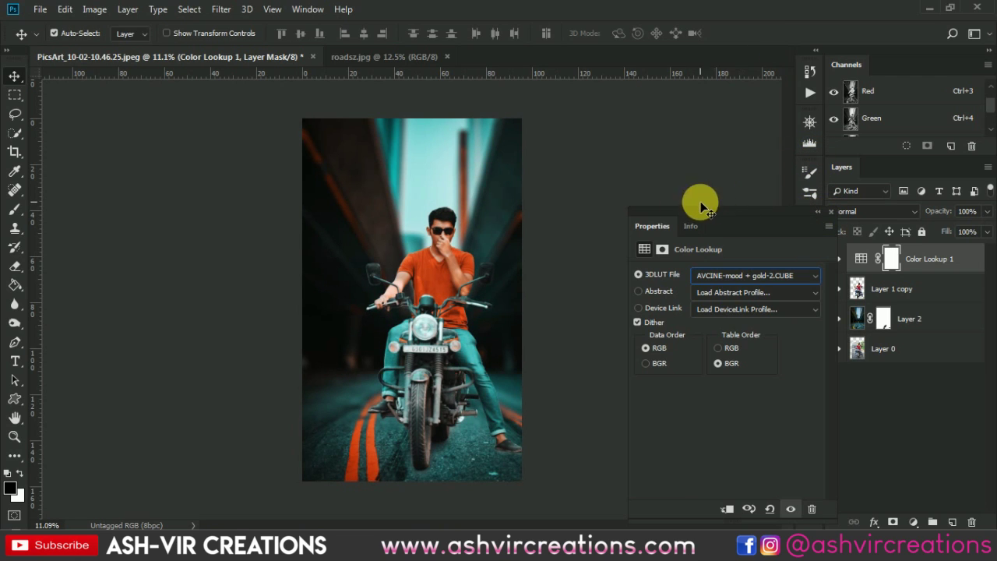
Step: Compare the image with and without the Color Lookup 1 grade by toggling the layer's visibility, leaving it shown
{"action": "left_click", "coordinate": [856, 259]}
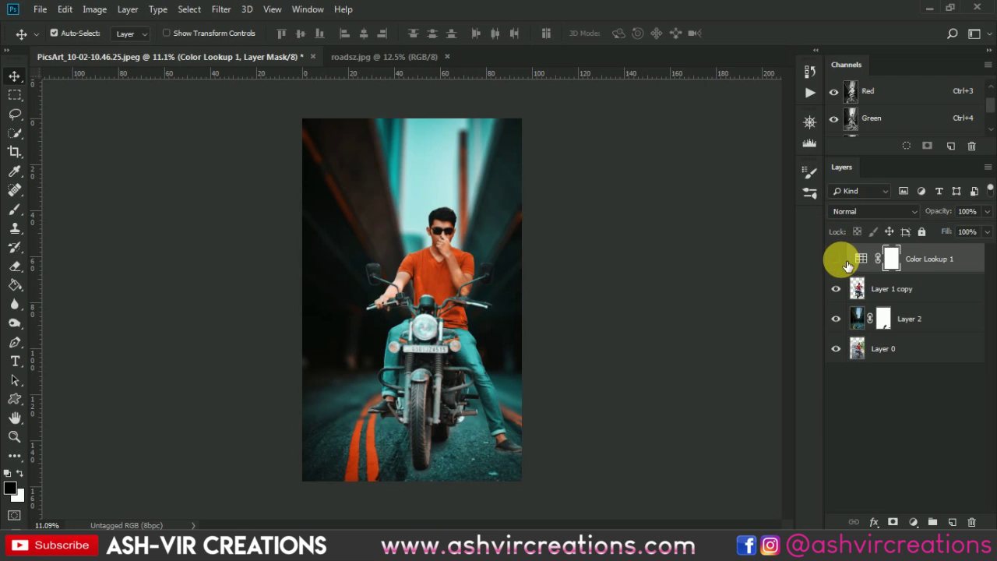
{"action": "left_click", "coordinate": [846, 265]}
{"action": "left_click", "coordinate": [846, 266]}
{"action": "left_click", "coordinate": [847, 265]}
{"action": "left_click", "coordinate": [846, 265]}
{"action": "left_click", "coordinate": [847, 265]}
{"action": "left_click", "coordinate": [847, 265]}
{"action": "left_click", "coordinate": [847, 266]}
{"action": "left_click", "coordinate": [847, 265]}
{"action": "scroll", "coordinate": [530, 275], "scroll_direction": "up", "scroll_amount": 1}
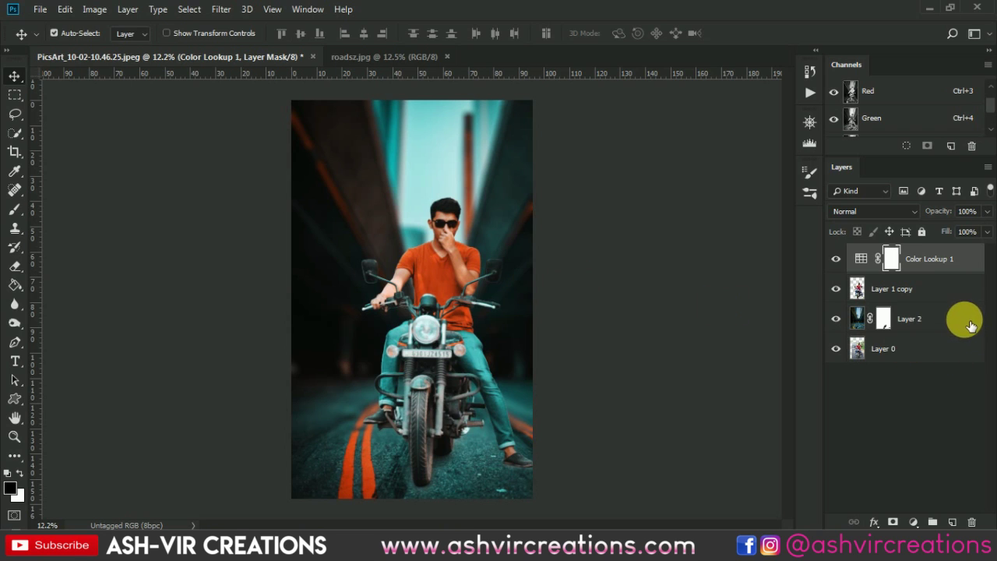
Step: Add a Curves adjustment layer directly above the Layer 2 background, clipped to it
{"action": "left_click", "coordinate": [966, 321]}
{"action": "left_click", "coordinate": [913, 522]}
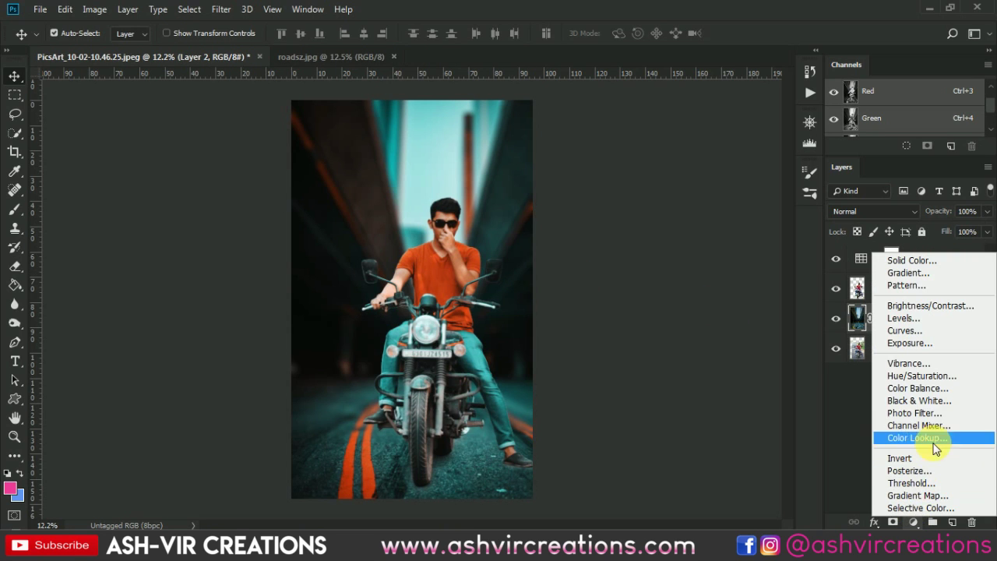
{"action": "left_click", "coordinate": [901, 331]}
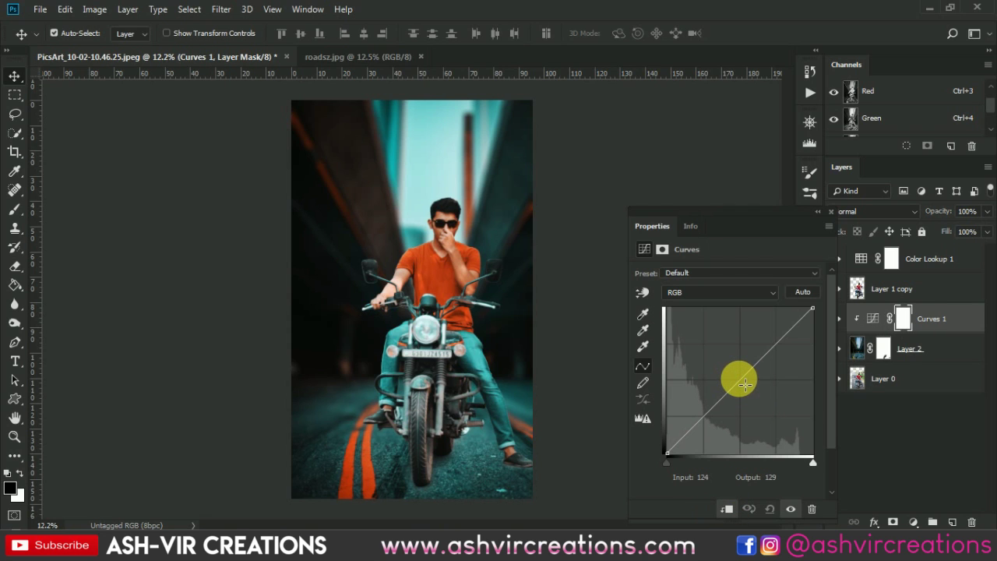
Step: Shape the RGB curve by lifting the black point to output 18 and placing points at about 53/69, 138/176 and 208/220
{"action": "left_click_drag", "start_coordinate": [739, 380], "coordinate": [701, 416]}
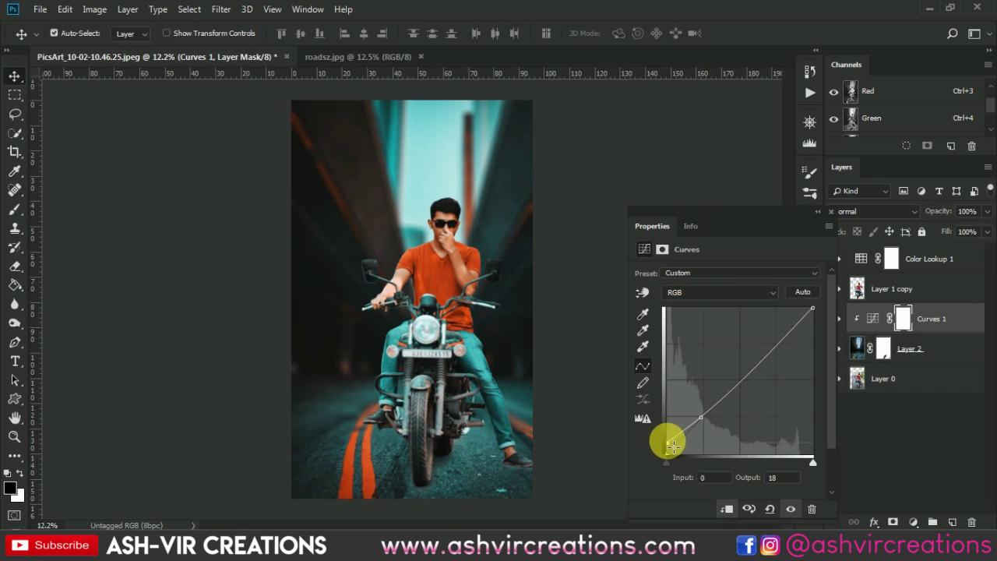
{"action": "left_click_drag", "start_coordinate": [703, 416], "coordinate": [702, 423]}
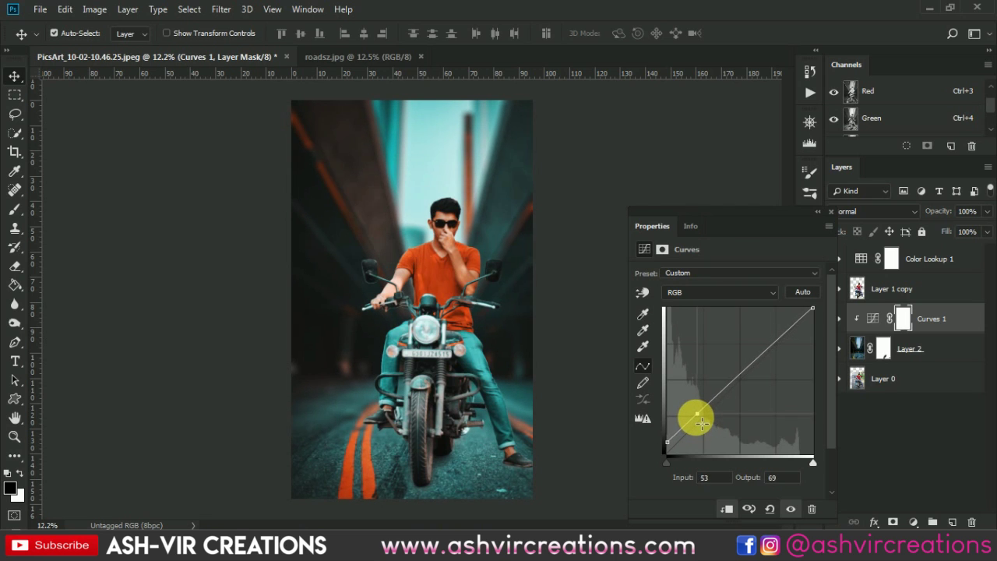
{"action": "mouse_move", "coordinate": [749, 369]}
{"action": "left_mouse_down"}
{"action": "mouse_move", "coordinate": [741, 356]}
{"action": "mouse_move", "coordinate": [750, 357]}
{"action": "left_mouse_up"}
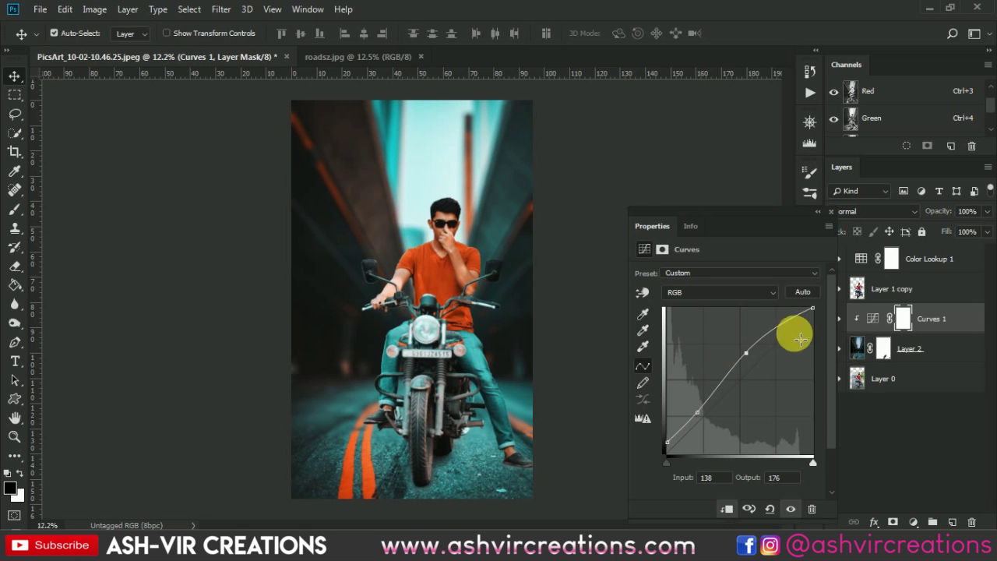
{"action": "left_click_drag", "start_coordinate": [793, 324], "coordinate": [794, 335]}
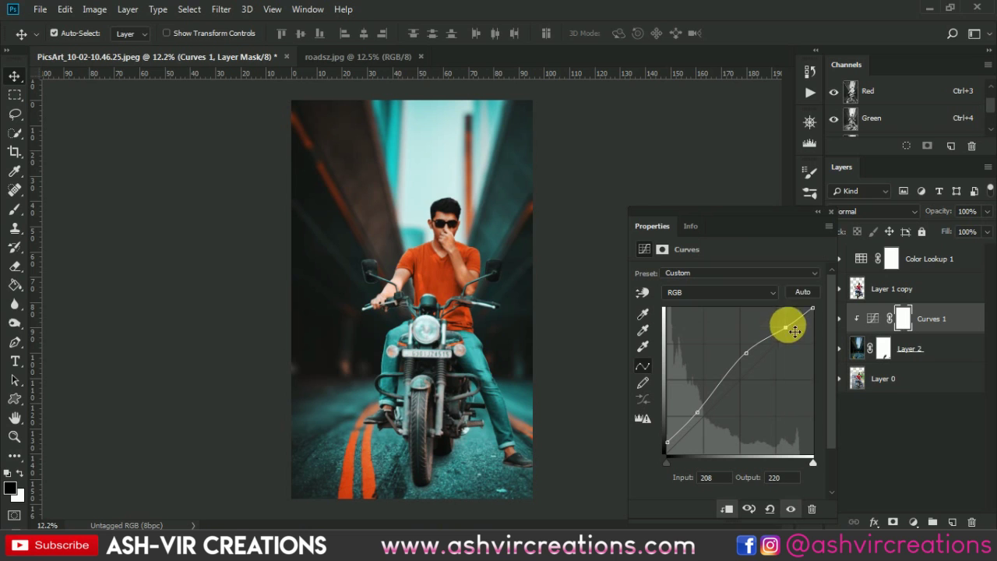
{"action": "left_click", "coordinate": [831, 212]}
Step: Compare the background with and without the Curves 1 adjustment by toggling its visibility, leaving it shown
{"action": "left_click", "coordinate": [839, 320]}
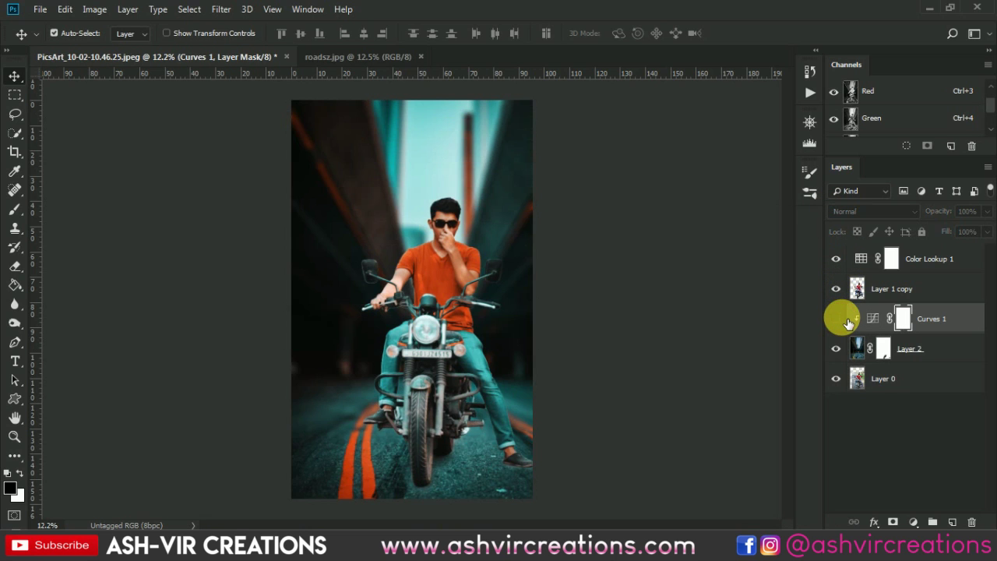
{"action": "left_click", "coordinate": [841, 320]}
{"action": "left_click", "coordinate": [841, 320]}
{"action": "left_click", "coordinate": [841, 320]}
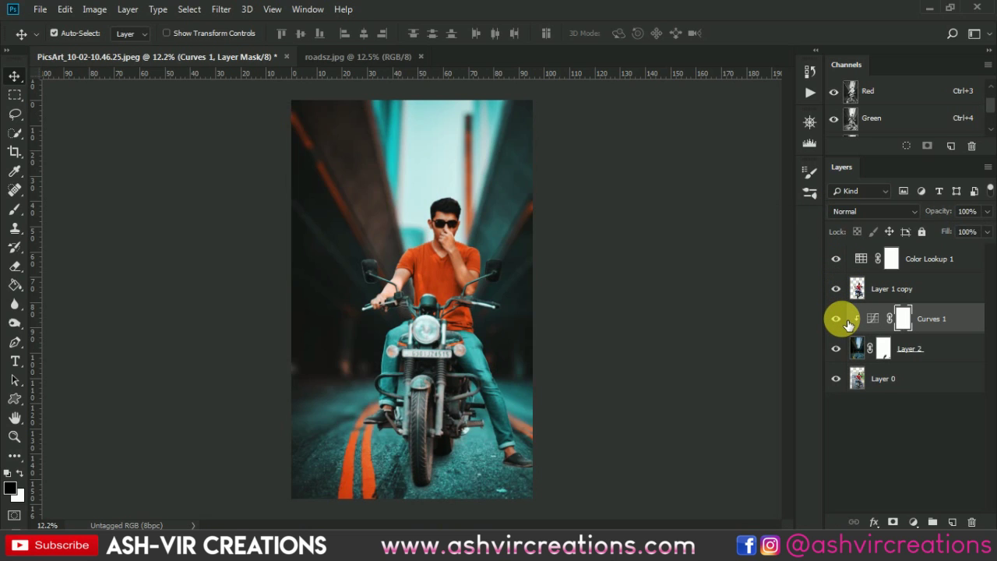
{"action": "left_click", "coordinate": [841, 319]}
{"action": "left_click", "coordinate": [841, 320]}
{"action": "left_click", "coordinate": [841, 320]}
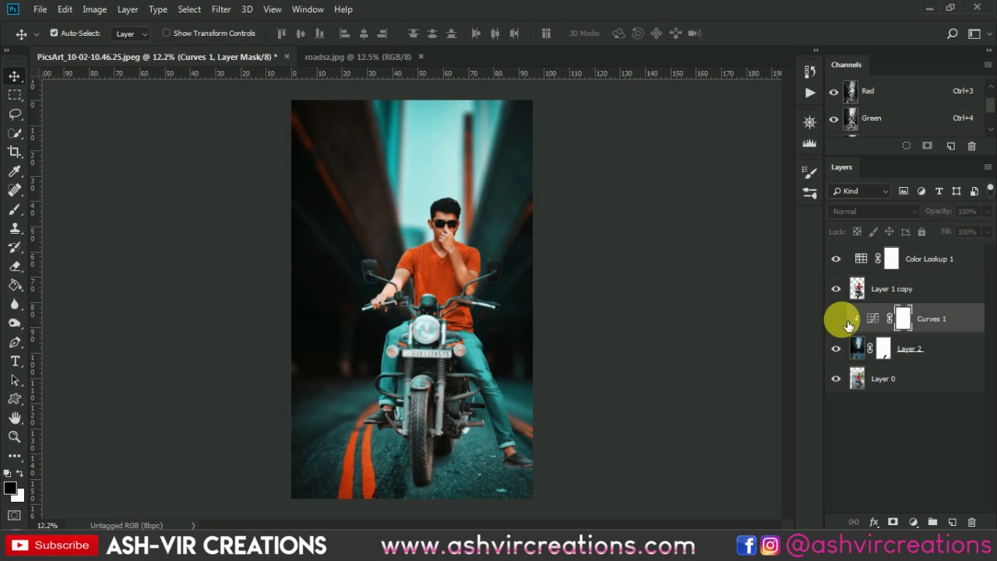
{"action": "left_click", "coordinate": [841, 320]}
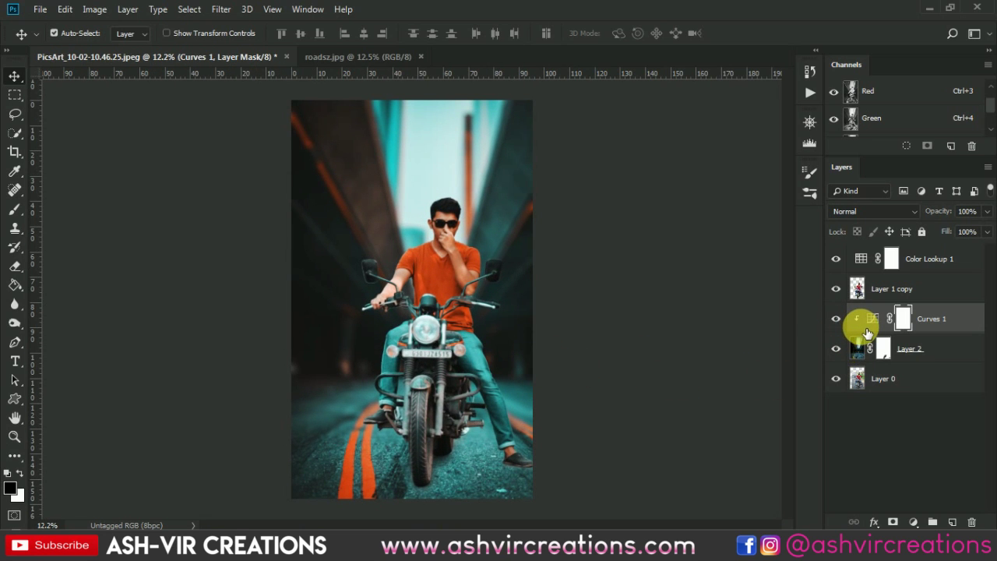
Step: Select Layer 1 copy in the composite, and open the smoke image 74d2c3b7f2e009c10629dd1c7bc959a3.jpg from the Desktop
{"action": "left_click", "coordinate": [896, 294]}
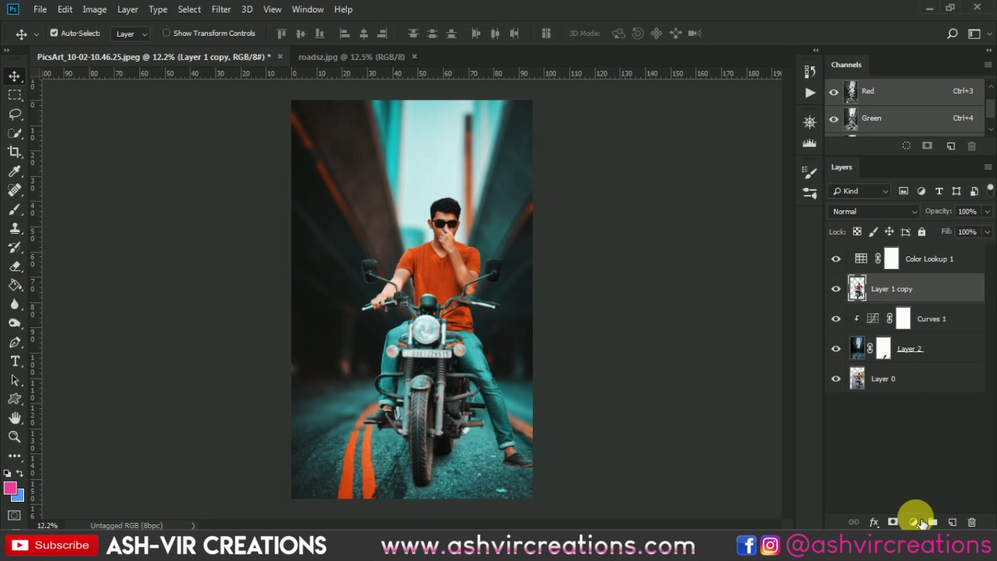
{"action": "left_click", "coordinate": [914, 522]}
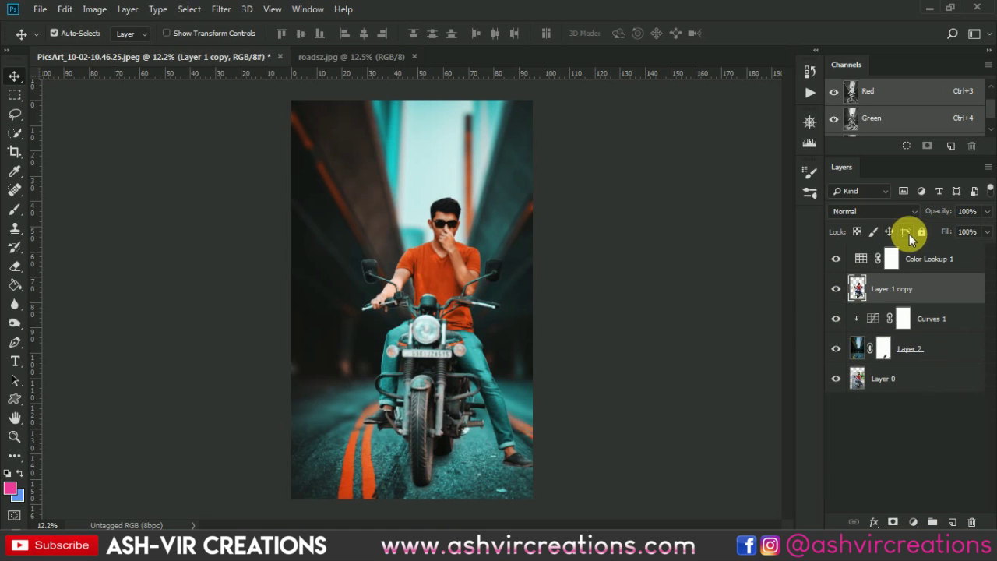
{"action": "left_click", "coordinate": [40, 9]}
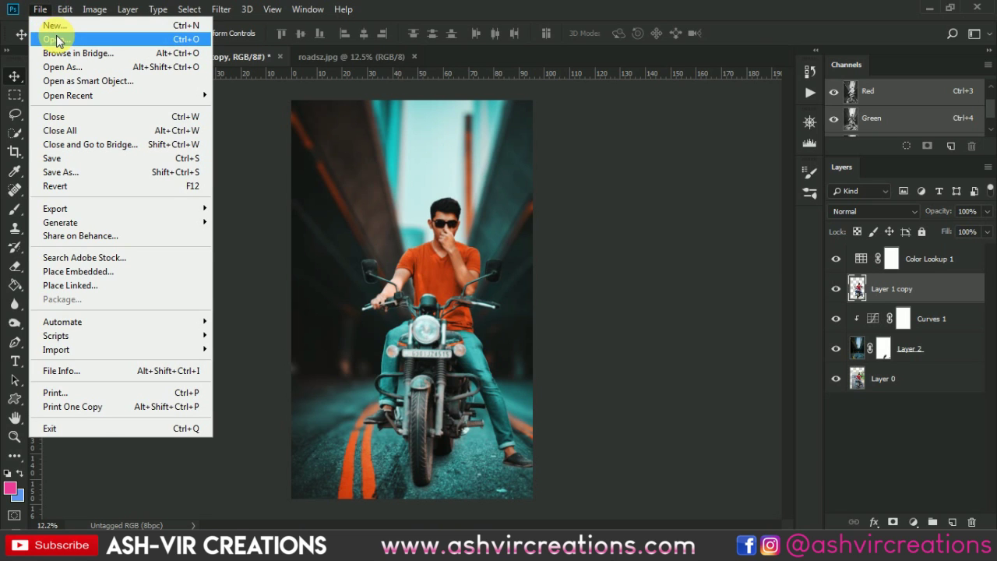
{"action": "left_click", "coordinate": [57, 40]}
{"action": "scroll", "coordinate": [566, 195], "scroll_direction": "down", "scroll_amount": 8}
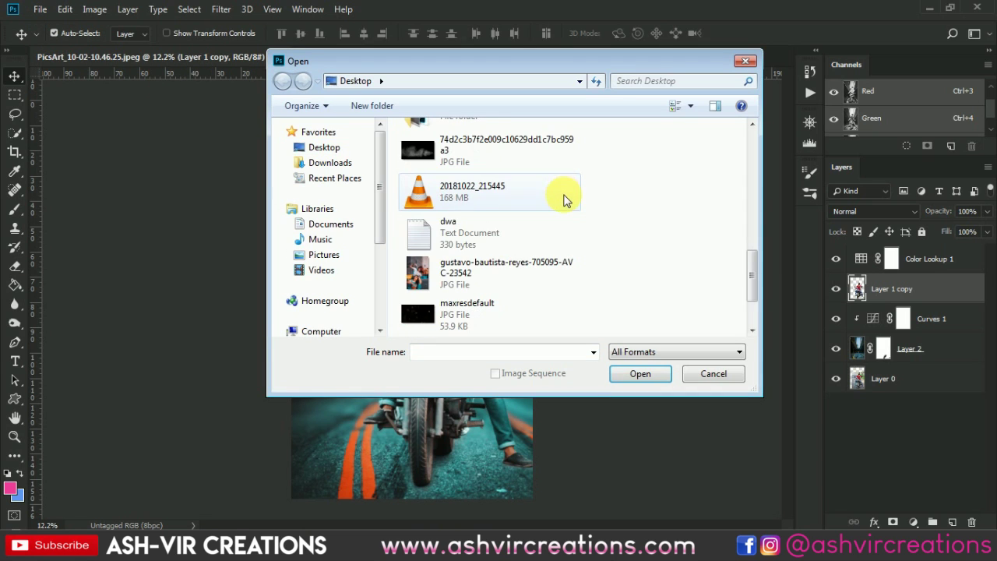
{"action": "scroll", "coordinate": [465, 292], "scroll_direction": "down", "scroll_amount": 2}
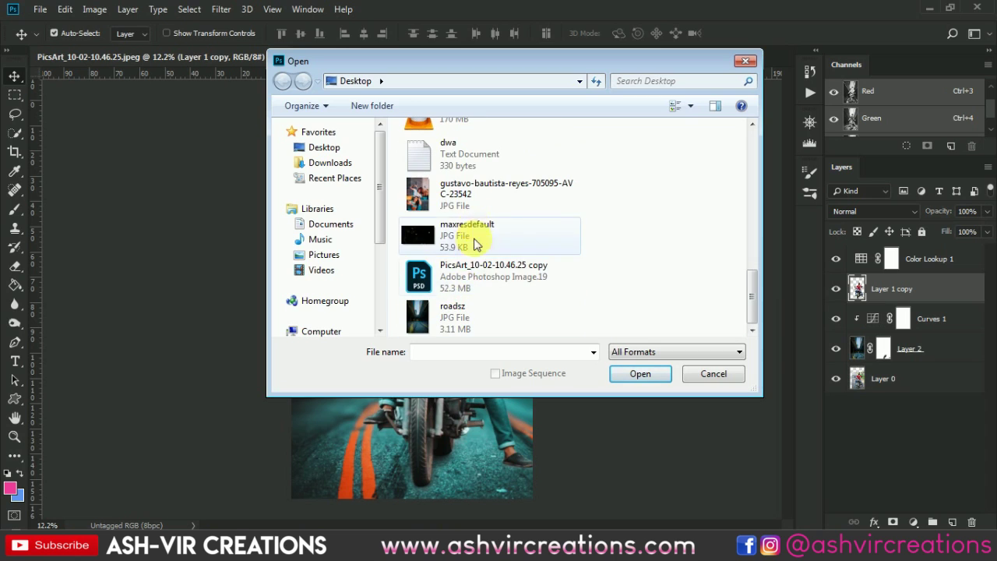
{"action": "scroll", "coordinate": [472, 223], "scroll_direction": "up", "scroll_amount": 3}
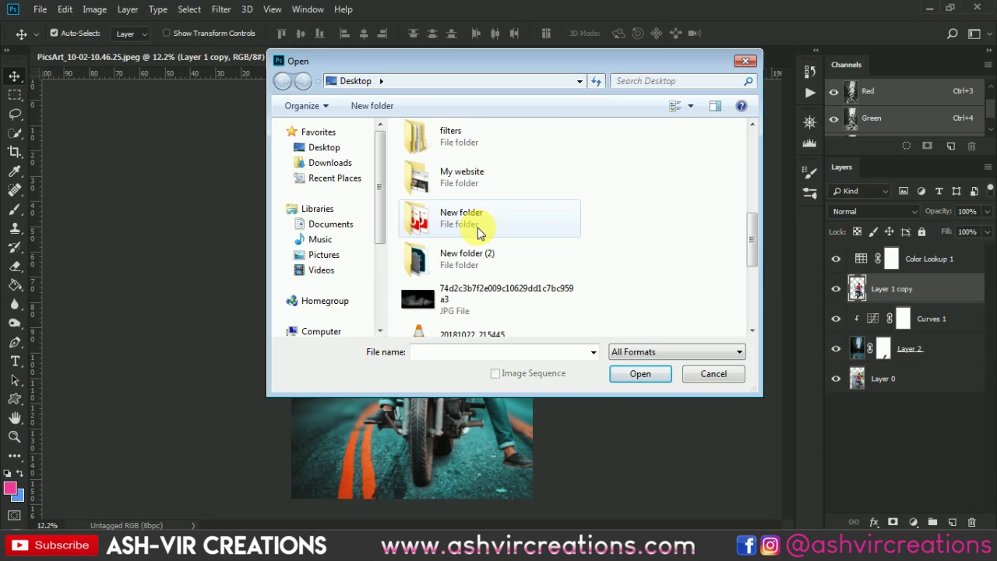
{"action": "scroll", "coordinate": [477, 231], "scroll_direction": "down", "scroll_amount": 3}
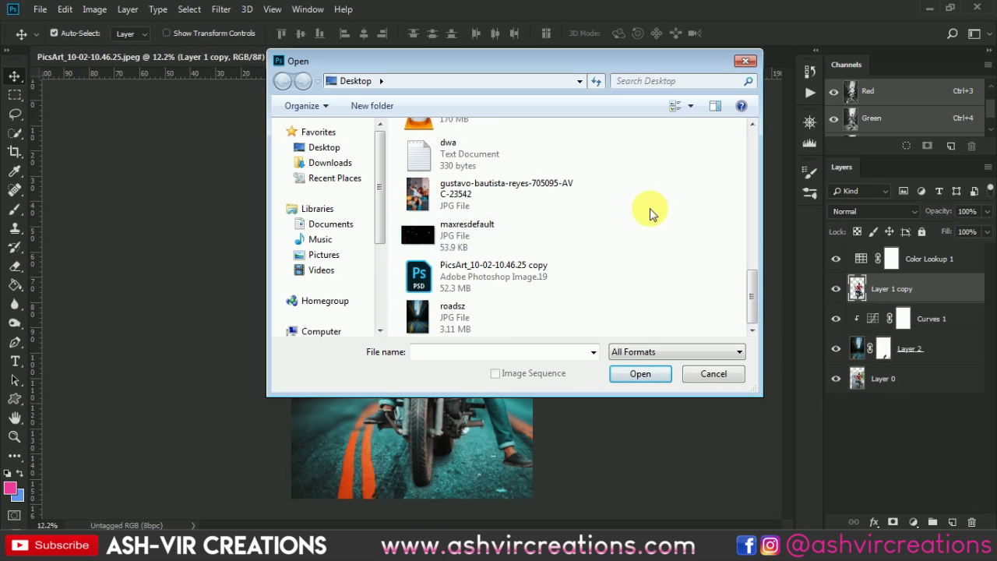
{"action": "scroll", "coordinate": [653, 216], "scroll_direction": "up", "scroll_amount": 4}
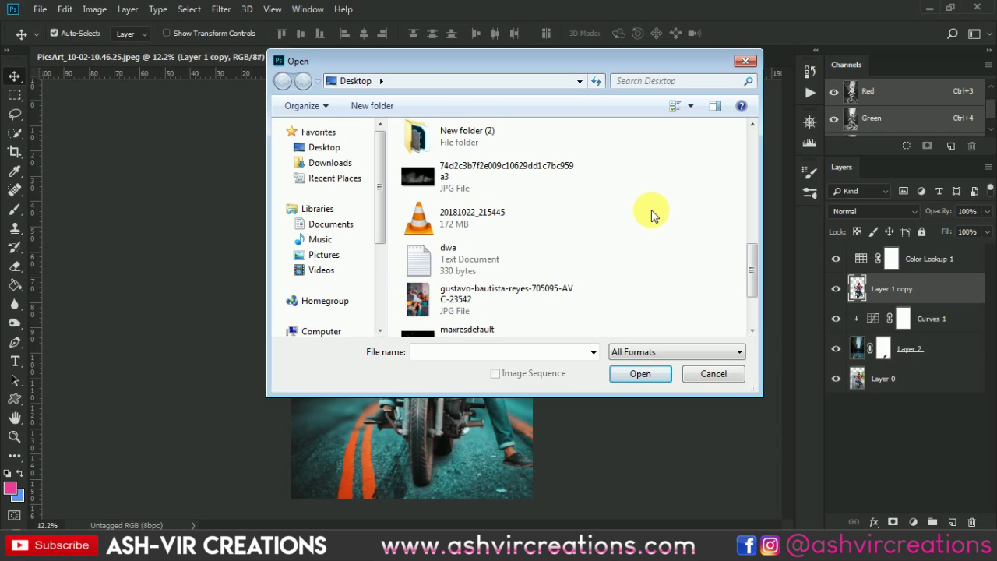
{"action": "double_click", "coordinate": [601, 167]}
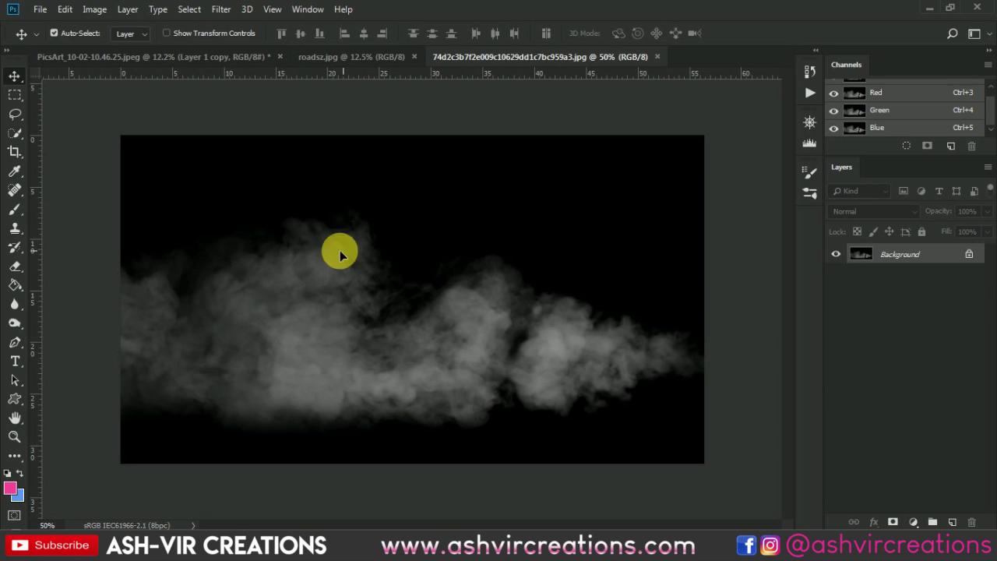
Step: Bring the smoke image into the rider composite above Layer 1 copy, start scaling it up and set its blend mode to Screen
{"action": "left_click_drag", "start_coordinate": [170, 68], "coordinate": [401, 197]}
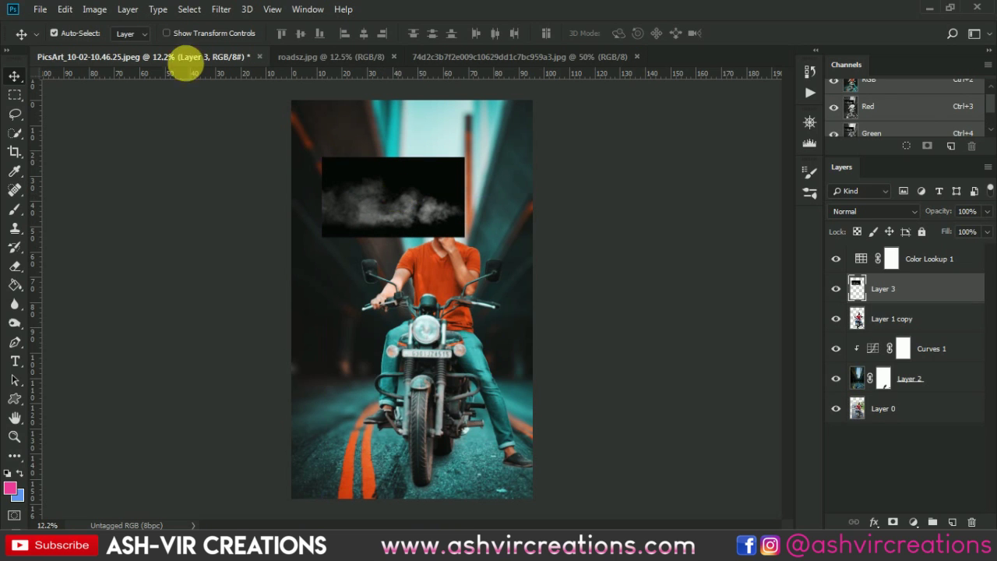
{"action": "left_click", "coordinate": [65, 10]}
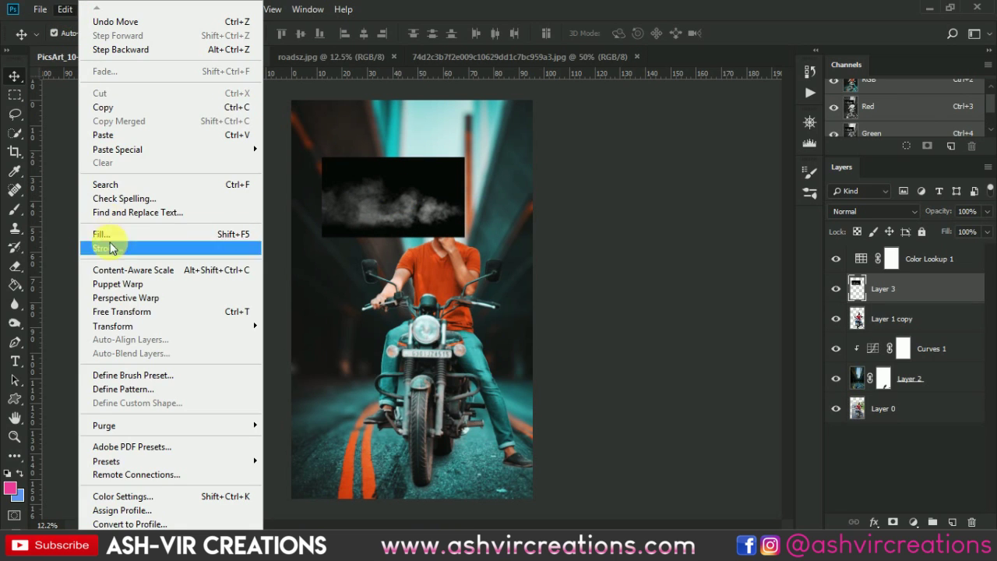
{"action": "left_click", "coordinate": [107, 311]}
{"action": "left_click_drag", "start_coordinate": [465, 237], "coordinate": [476, 244]}
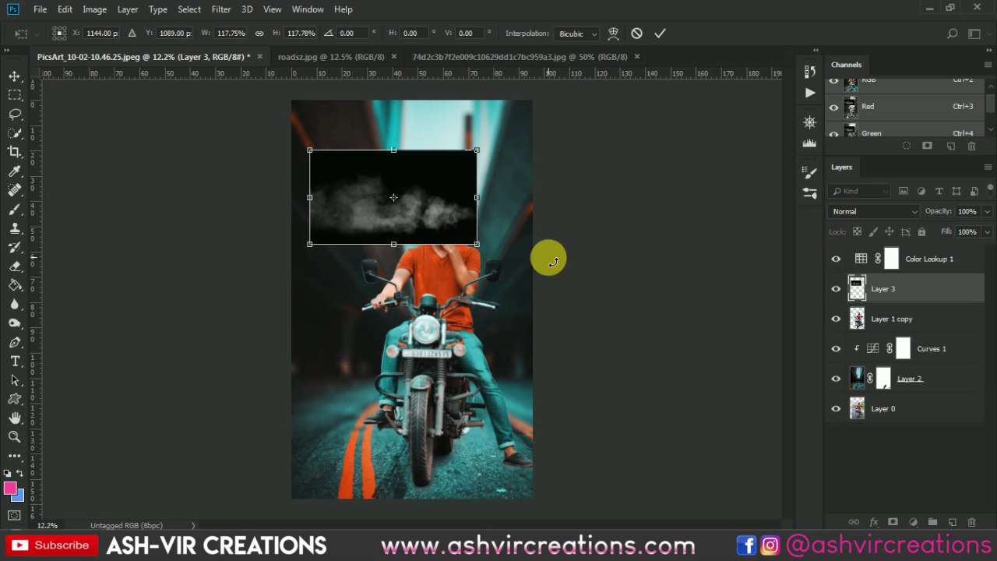
{"action": "left_click", "coordinate": [845, 215]}
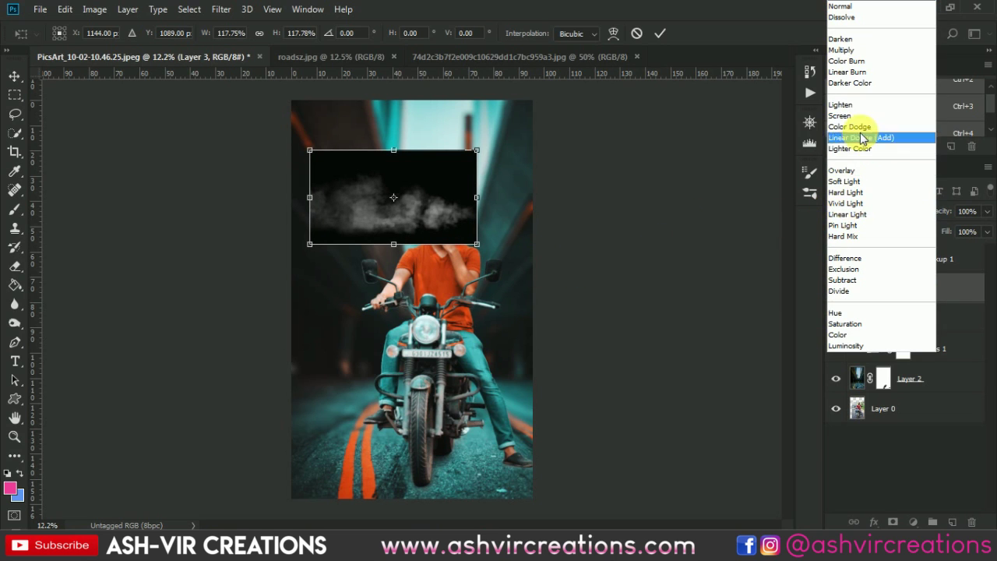
{"action": "left_click", "coordinate": [842, 113]}
Step: Enlarge the smoke layer to about 245%, move it over the road around the front wheel, rotate it counter-clockwise and apply the transform
{"action": "left_click_drag", "start_coordinate": [480, 247], "coordinate": [549, 289]}
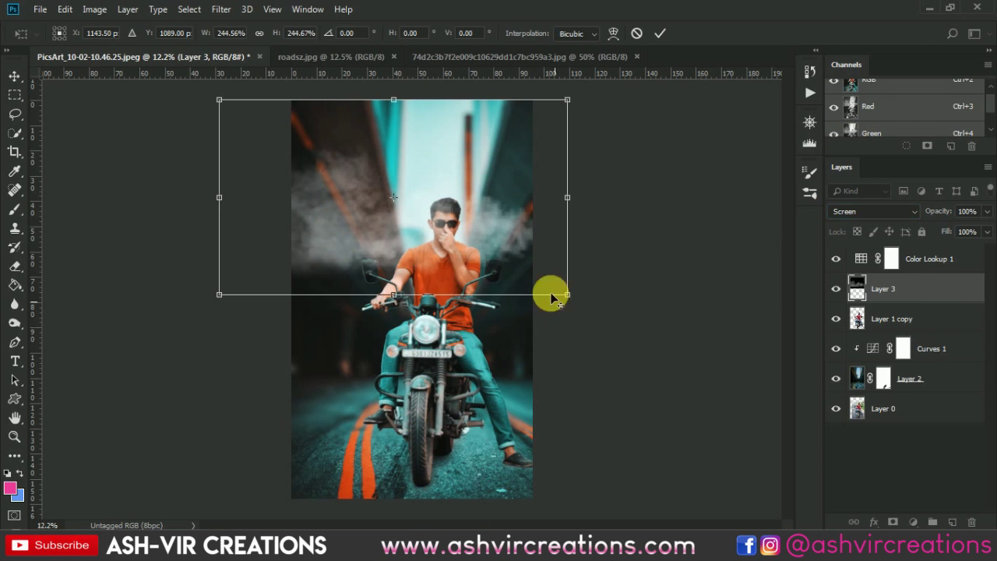
{"action": "left_click_drag", "start_coordinate": [494, 187], "coordinate": [595, 439]}
{"action": "left_click_drag", "start_coordinate": [527, 422], "coordinate": [480, 417]}
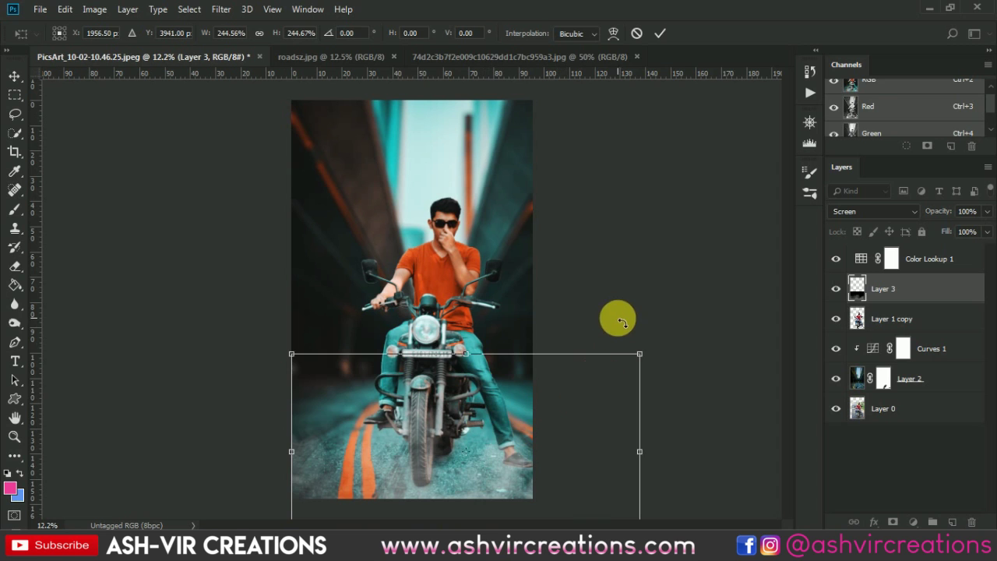
{"action": "left_click_drag", "start_coordinate": [616, 319], "coordinate": [576, 244]}
{"action": "mouse_move", "coordinate": [510, 459]}
{"action": "left_mouse_down"}
{"action": "mouse_move", "coordinate": [492, 464]}
{"action": "mouse_move", "coordinate": [514, 457]}
{"action": "left_mouse_up"}
{"action": "key", "text": "Return"}
Step: Duplicate the Layer 3 smoke to thicken it around the motorcycle's wheel
{"action": "scroll", "coordinate": [506, 449], "scroll_direction": "up", "scroll_amount": 3}
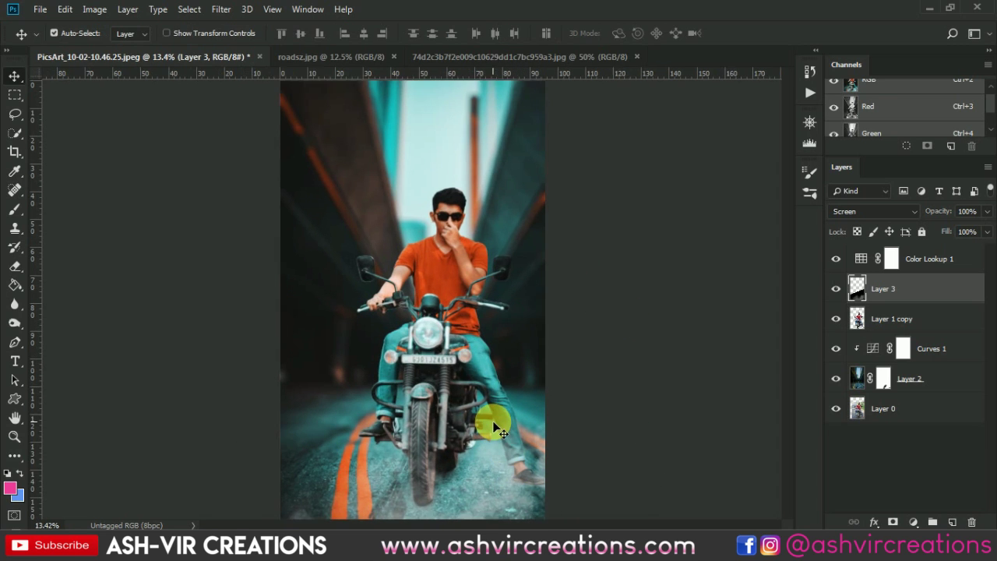
{"action": "left_click_drag", "start_coordinate": [494, 349], "coordinate": [475, 230]}
{"action": "scroll", "coordinate": [484, 405], "scroll_direction": "up", "scroll_amount": 1}
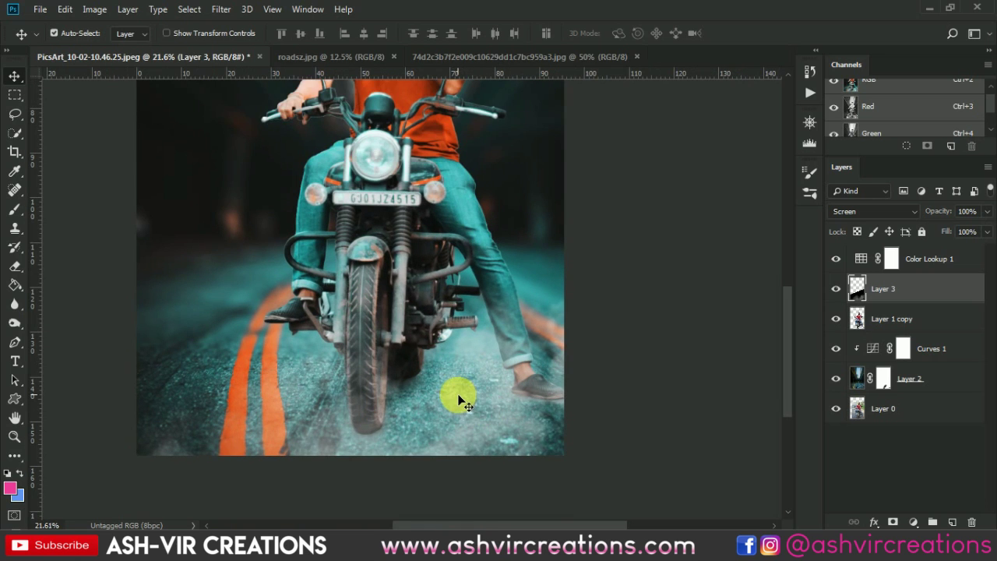
{"action": "right_click", "coordinate": [921, 298]}
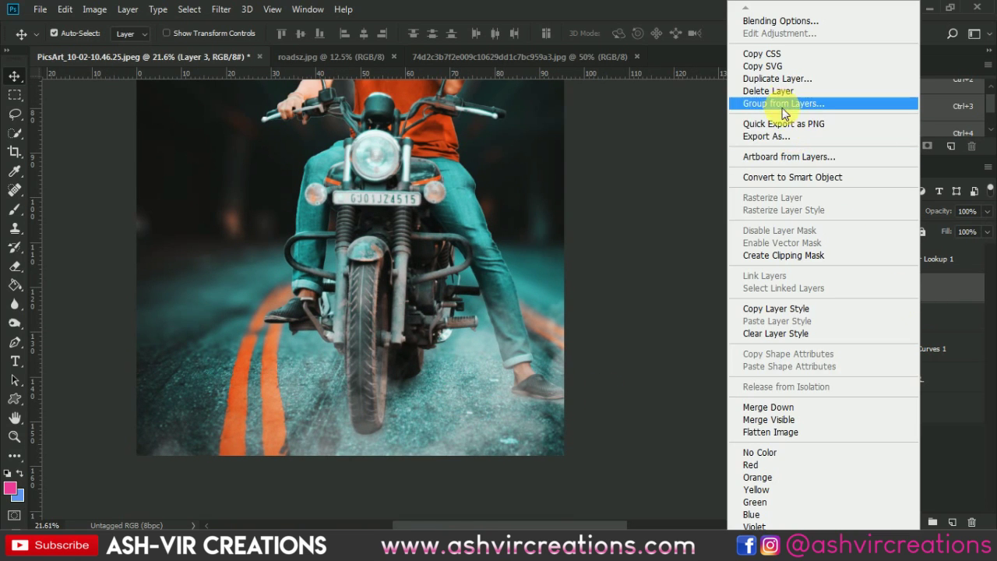
{"action": "left_click", "coordinate": [783, 82]}
{"action": "left_click", "coordinate": [619, 139]}
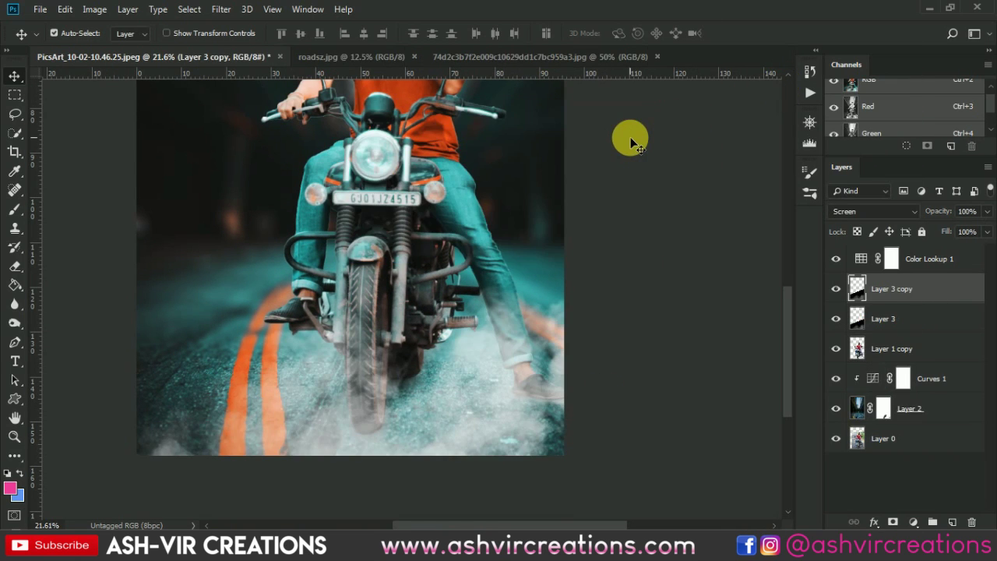
{"action": "key", "text": "ctrl+minus"}
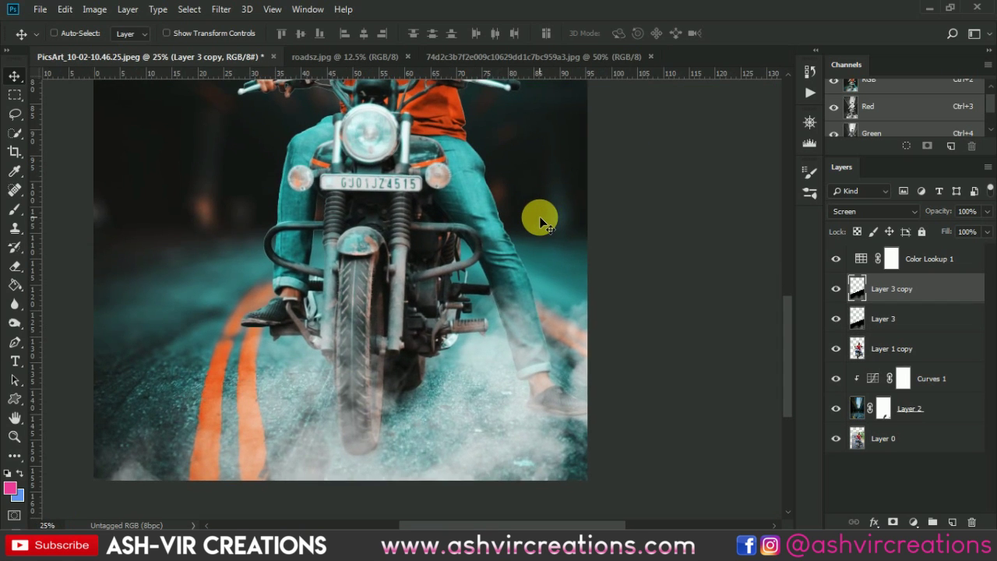
{"action": "key", "text": "ctrl+minus"}
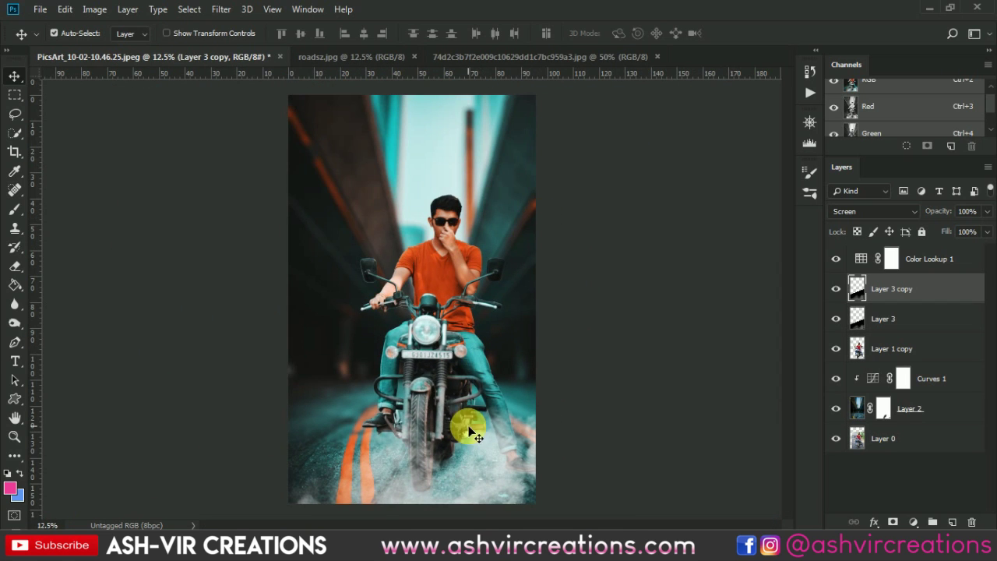
{"action": "key", "text": "ctrl+minus"}
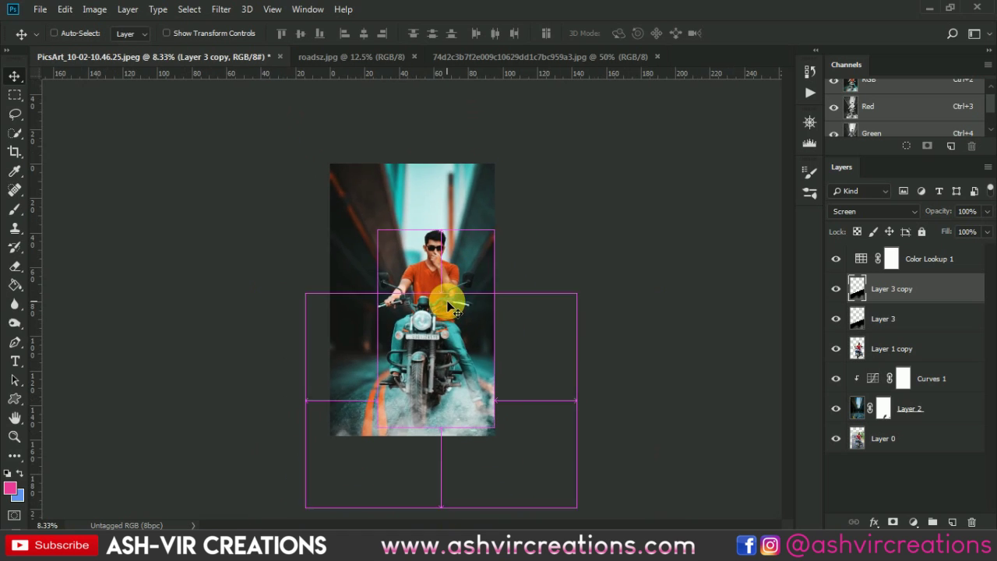
{"action": "key", "text": "ctrl+plus"}
{"action": "key", "text": "ctrl+plus"}
{"action": "key", "text": "ctrl+minus"}
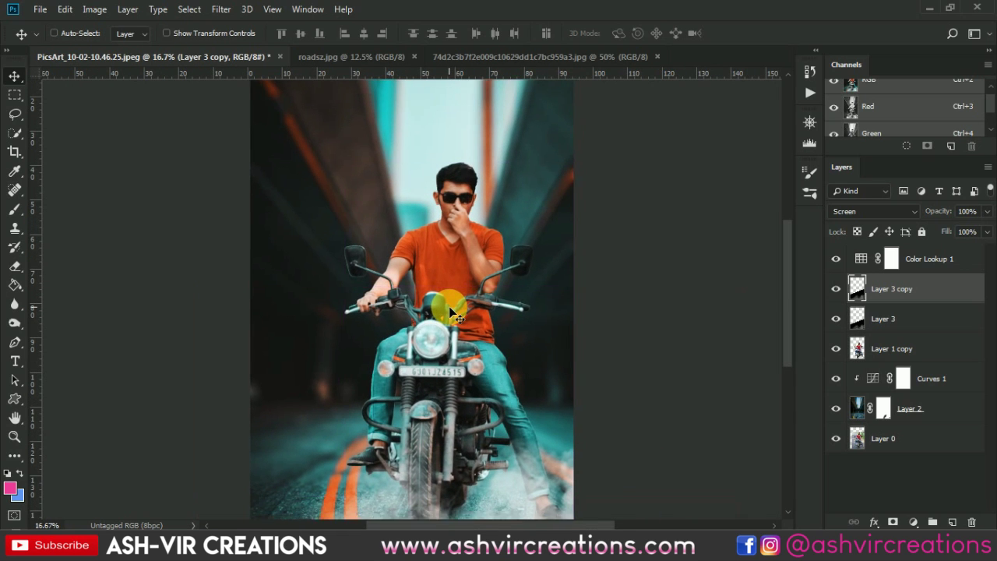
Step: Select Layer 1 copy and set up the Blur tool with an 80 px brush around the rider's raised sleeve and mirror
{"action": "left_click", "coordinate": [889, 359]}
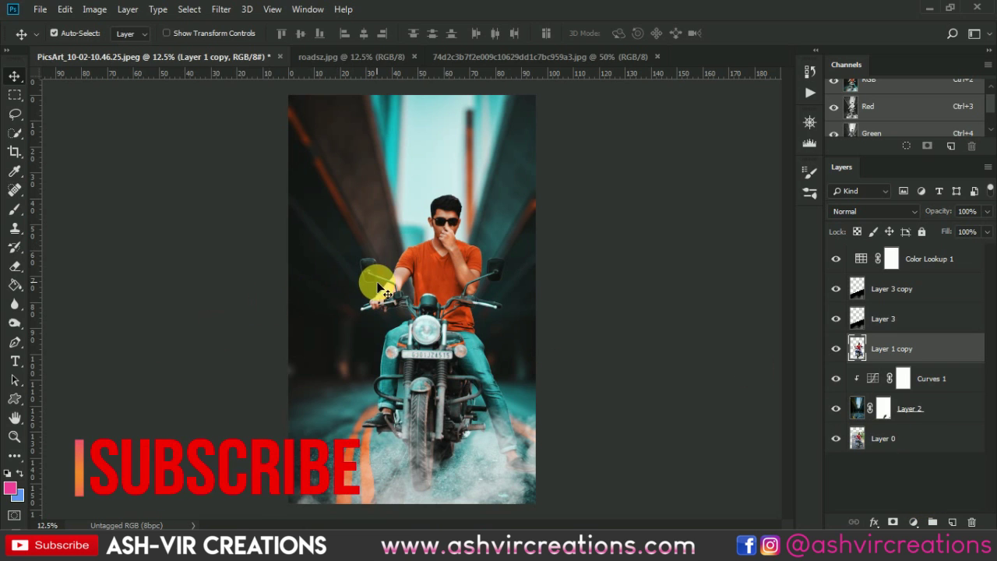
{"action": "scroll", "coordinate": [375, 280], "scroll_direction": "up", "scroll_amount": 1}
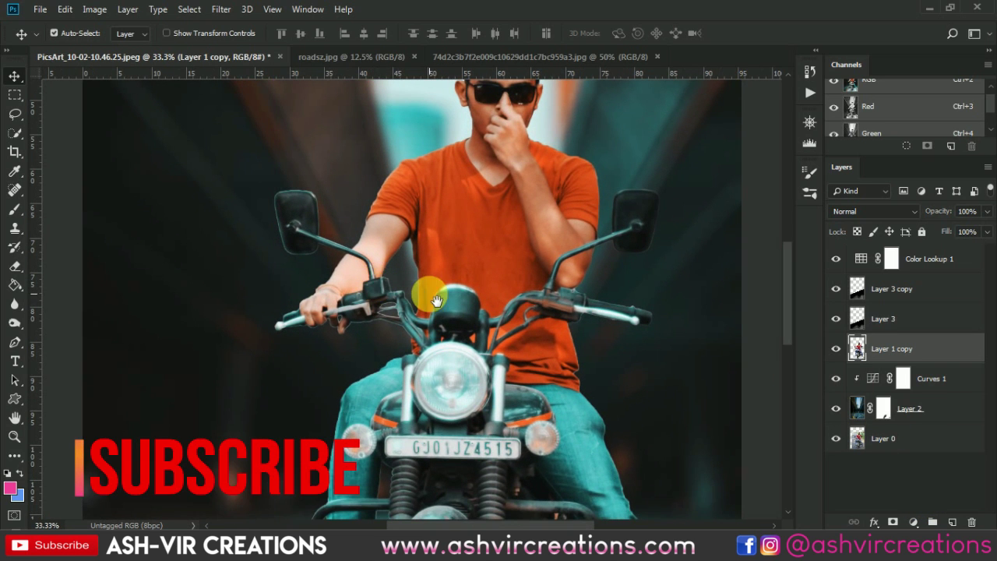
{"action": "scroll", "coordinate": [428, 294], "scroll_direction": "up", "scroll_amount": 1}
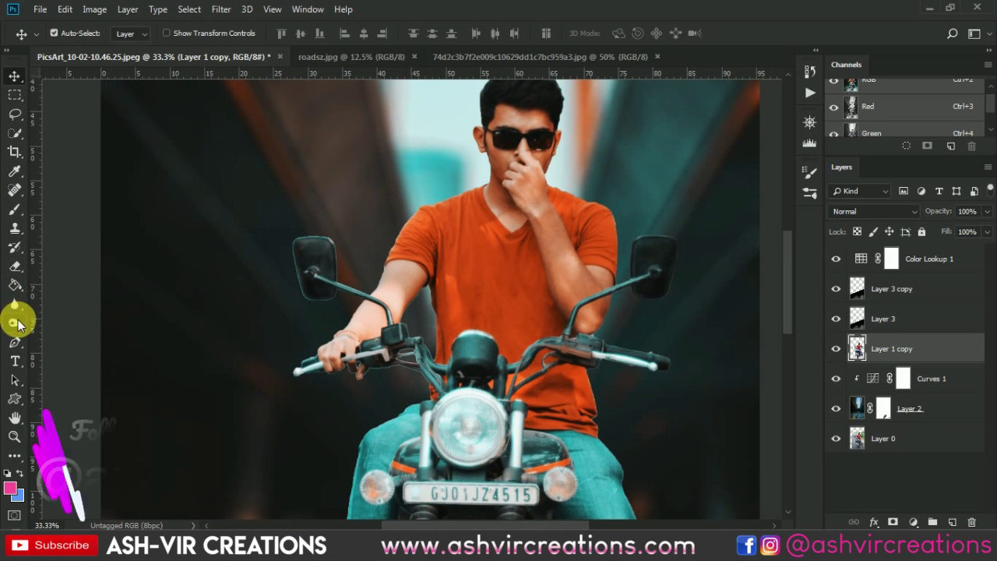
{"action": "left_click", "coordinate": [15, 306]}
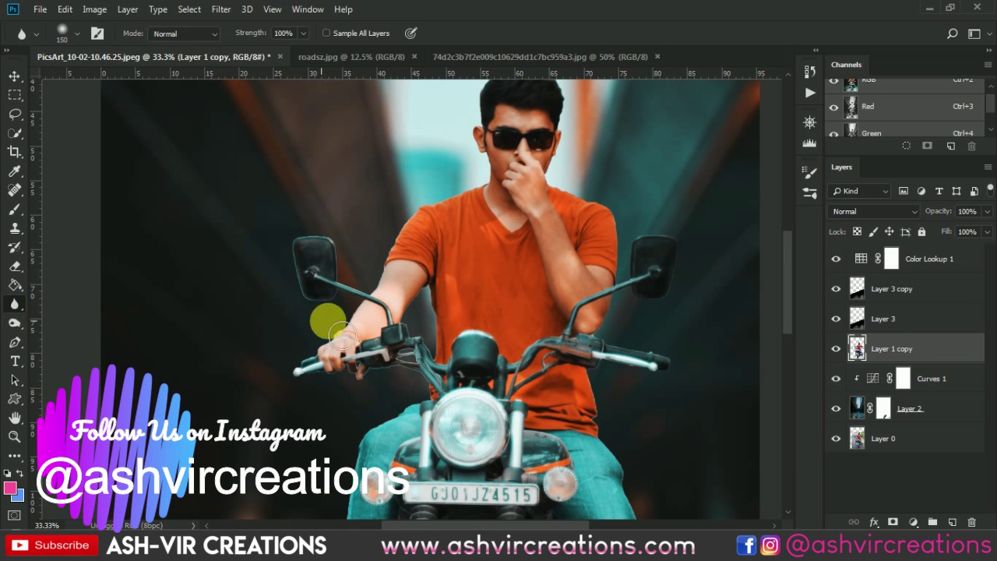
{"action": "scroll", "coordinate": [342, 335], "scroll_direction": "up", "scroll_amount": 2}
{"action": "scroll", "coordinate": [397, 262], "scroll_direction": "up", "scroll_amount": 2}
{"action": "key", "text": "bracketleft"}
{"action": "key", "text": "bracketleft"}
{"action": "key", "text": "bracketleft"}
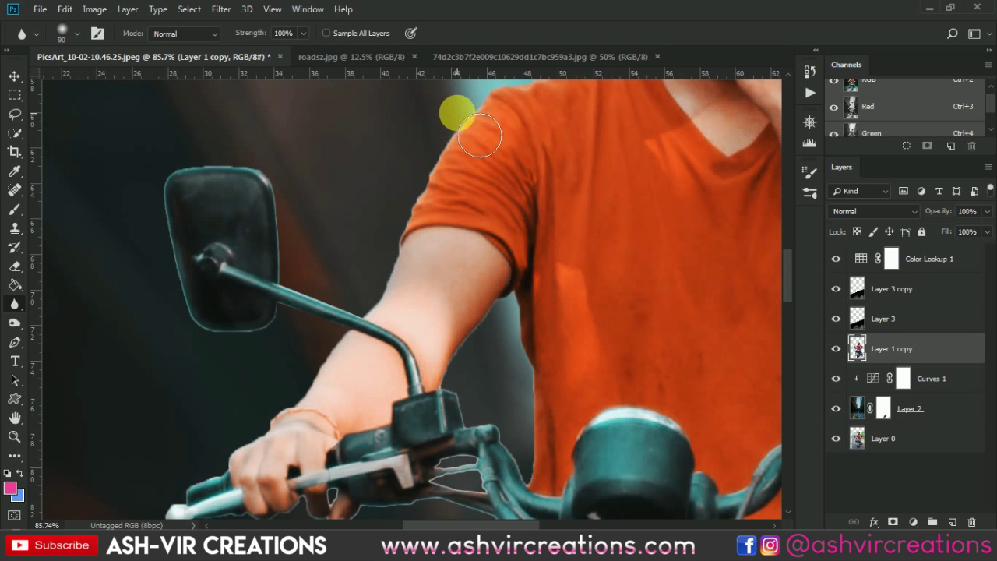
{"action": "scroll", "coordinate": [469, 138], "scroll_direction": "up", "scroll_amount": 1}
{"action": "key", "text": "bracketright"}
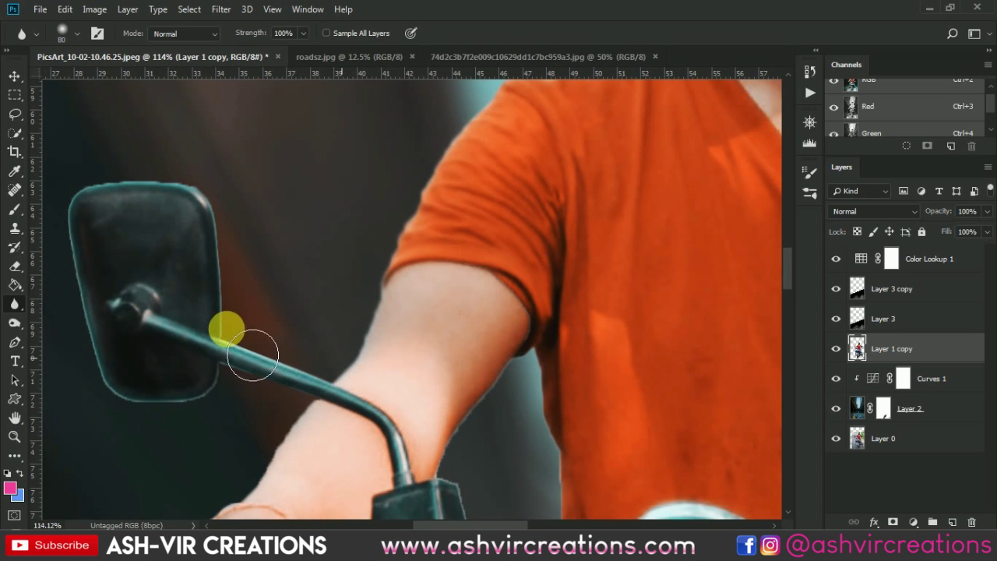
Step: Blur the cutout edges of Layer 1 copy around the mirror, the handlebar arm, the trouser cuff and the shoe
{"action": "mouse_move", "coordinate": [236, 245]}
{"action": "left_mouse_down"}
{"action": "mouse_move", "coordinate": [203, 179]}
{"action": "mouse_move", "coordinate": [239, 202]}
{"action": "mouse_move", "coordinate": [94, 219]}
{"action": "mouse_move", "coordinate": [104, 214]}
{"action": "mouse_move", "coordinate": [119, 396]}
{"action": "mouse_move", "coordinate": [148, 470]}
{"action": "mouse_move", "coordinate": [255, 466]}
{"action": "mouse_move", "coordinate": [267, 425]}
{"action": "mouse_move", "coordinate": [228, 433]}
{"action": "mouse_move", "coordinate": [227, 398]}
{"action": "mouse_move", "coordinate": [328, 426]}
{"action": "mouse_move", "coordinate": [275, 492]}
{"action": "mouse_move", "coordinate": [308, 485]}
{"action": "mouse_move", "coordinate": [353, 423]}
{"action": "mouse_move", "coordinate": [450, 189]}
{"action": "mouse_move", "coordinate": [396, 238]}
{"action": "mouse_move", "coordinate": [297, 390]}
{"action": "mouse_move", "coordinate": [199, 453]}
{"action": "left_mouse_up"}
{"action": "mouse_move", "coordinate": [310, 494]}
{"action": "left_mouse_down"}
{"action": "mouse_move", "coordinate": [295, 472]}
{"action": "mouse_move", "coordinate": [344, 464]}
{"action": "mouse_move", "coordinate": [259, 485]}
{"action": "mouse_move", "coordinate": [319, 482]}
{"action": "mouse_move", "coordinate": [402, 540]}
{"action": "mouse_move", "coordinate": [444, 446]}
{"action": "mouse_move", "coordinate": [409, 498]}
{"action": "mouse_move", "coordinate": [455, 475]}
{"action": "mouse_move", "coordinate": [571, 465]}
{"action": "mouse_move", "coordinate": [592, 440]}
{"action": "mouse_move", "coordinate": [596, 449]}
{"action": "mouse_move", "coordinate": [594, 406]}
{"action": "mouse_move", "coordinate": [594, 422]}
{"action": "mouse_move", "coordinate": [622, 448]}
{"action": "mouse_move", "coordinate": [580, 457]}
{"action": "mouse_move", "coordinate": [555, 442]}
{"action": "mouse_move", "coordinate": [456, 454]}
{"action": "mouse_move", "coordinate": [426, 443]}
{"action": "mouse_move", "coordinate": [436, 447]}
{"action": "mouse_move", "coordinate": [409, 452]}
{"action": "mouse_move", "coordinate": [416, 478]}
{"action": "mouse_move", "coordinate": [298, 509]}
{"action": "mouse_move", "coordinate": [626, 476]}
{"action": "mouse_move", "coordinate": [651, 483]}
{"action": "mouse_move", "coordinate": [591, 462]}
{"action": "mouse_move", "coordinate": [689, 435]}
{"action": "mouse_move", "coordinate": [657, 411]}
{"action": "mouse_move", "coordinate": [607, 346]}
{"action": "mouse_move", "coordinate": [645, 402]}
{"action": "mouse_move", "coordinate": [588, 342]}
{"action": "mouse_move", "coordinate": [576, 350]}
{"action": "mouse_move", "coordinate": [587, 357]}
{"action": "mouse_move", "coordinate": [592, 236]}
{"action": "mouse_move", "coordinate": [623, 221]}
{"action": "mouse_move", "coordinate": [555, 294]}
{"action": "mouse_move", "coordinate": [667, 161]}
{"action": "mouse_move", "coordinate": [673, 336]}
{"action": "mouse_move", "coordinate": [666, 287]}
{"action": "mouse_move", "coordinate": [658, 464]}
{"action": "mouse_move", "coordinate": [618, 379]}
{"action": "mouse_move", "coordinate": [502, 227]}
{"action": "left_mouse_up"}
{"action": "scroll", "coordinate": [611, 369], "scroll_direction": "down", "scroll_amount": 3}
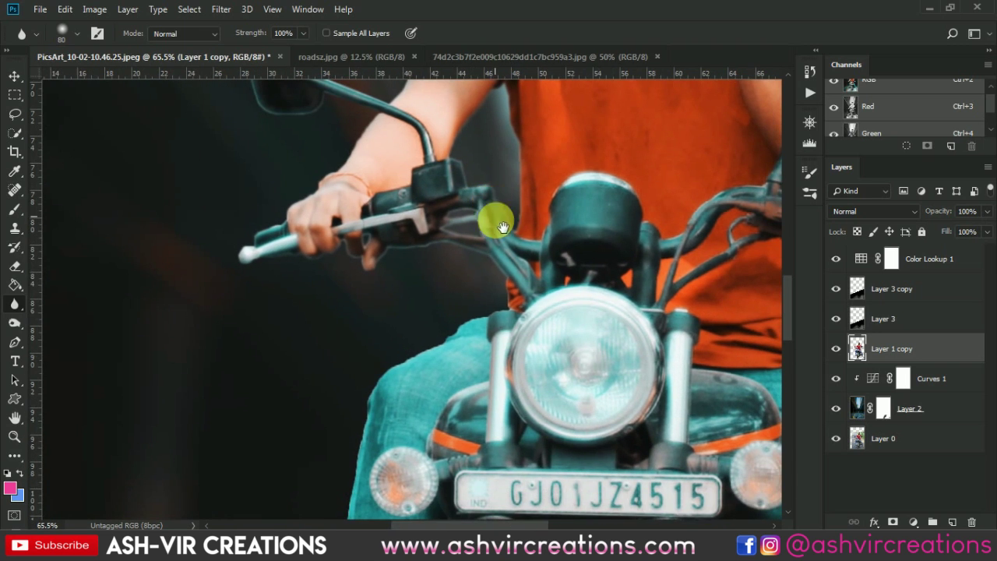
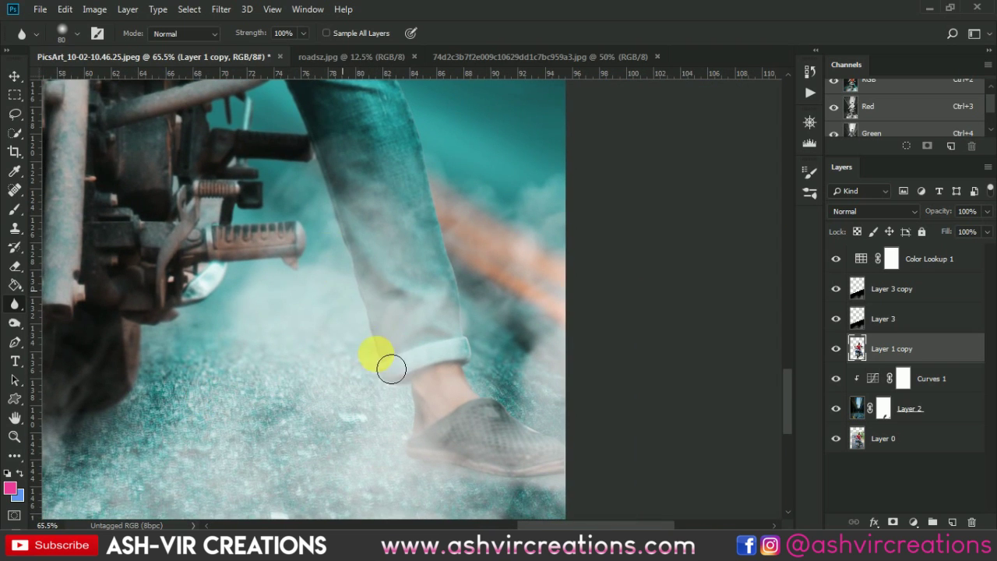
{"action": "mouse_move", "coordinate": [426, 437]}
{"action": "left_mouse_down"}
{"action": "mouse_move", "coordinate": [530, 499]}
{"action": "mouse_move", "coordinate": [620, 511]}
{"action": "mouse_move", "coordinate": [593, 489]}
{"action": "mouse_move", "coordinate": [603, 458]}
{"action": "mouse_move", "coordinate": [512, 425]}
{"action": "mouse_move", "coordinate": [475, 366]}
{"action": "left_mouse_up"}
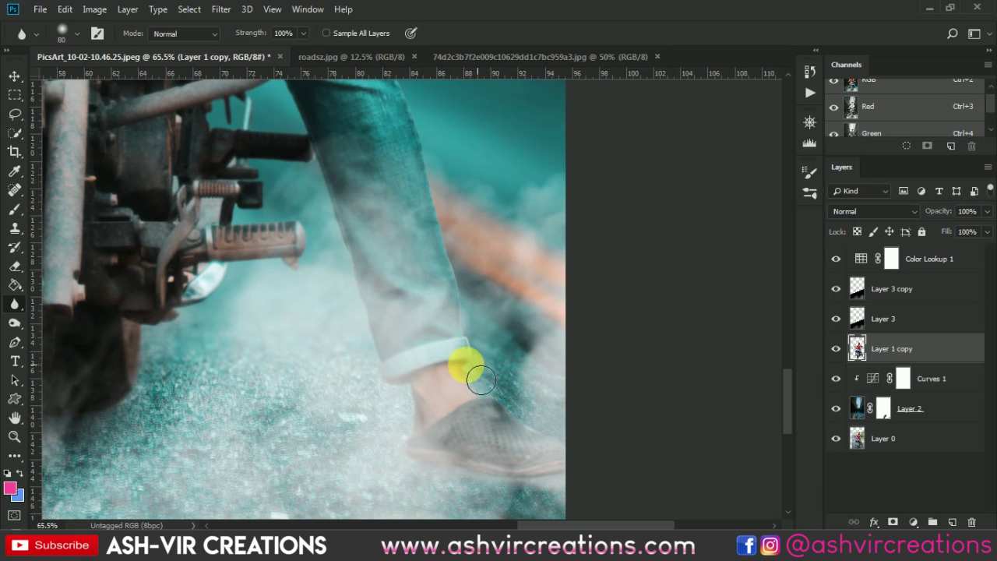
{"action": "mouse_move", "coordinate": [487, 317]}
{"action": "left_mouse_down"}
{"action": "mouse_move", "coordinate": [507, 452]}
{"action": "mouse_move", "coordinate": [483, 474]}
{"action": "mouse_move", "coordinate": [469, 435]}
{"action": "mouse_move", "coordinate": [482, 383]}
{"action": "mouse_move", "coordinate": [443, 280]}
{"action": "mouse_move", "coordinate": [478, 320]}
{"action": "mouse_move", "coordinate": [468, 344]}
{"action": "mouse_move", "coordinate": [383, 169]}
{"action": "mouse_move", "coordinate": [431, 244]}
{"action": "mouse_move", "coordinate": [500, 425]}
{"action": "mouse_move", "coordinate": [438, 331]}
{"action": "mouse_move", "coordinate": [460, 381]}
{"action": "mouse_move", "coordinate": [401, 274]}
{"action": "mouse_move", "coordinate": [400, 227]}
{"action": "mouse_move", "coordinate": [444, 441]}
{"action": "mouse_move", "coordinate": [415, 369]}
{"action": "mouse_move", "coordinate": [384, 343]}
{"action": "mouse_move", "coordinate": [405, 339]}
{"action": "mouse_move", "coordinate": [422, 379]}
{"action": "mouse_move", "coordinate": [379, 282]}
{"action": "mouse_move", "coordinate": [391, 266]}
{"action": "mouse_move", "coordinate": [384, 159]}
{"action": "mouse_move", "coordinate": [348, 173]}
{"action": "mouse_move", "coordinate": [469, 188]}
{"action": "mouse_move", "coordinate": [524, 171]}
{"action": "mouse_move", "coordinate": [568, 194]}
{"action": "mouse_move", "coordinate": [420, 127]}
{"action": "mouse_move", "coordinate": [490, 159]}
{"action": "mouse_move", "coordinate": [497, 269]}
{"action": "mouse_move", "coordinate": [545, 264]}
{"action": "mouse_move", "coordinate": [403, 213]}
{"action": "mouse_move", "coordinate": [417, 212]}
{"action": "mouse_move", "coordinate": [426, 132]}
{"action": "mouse_move", "coordinate": [449, 115]}
{"action": "mouse_move", "coordinate": [441, 110]}
{"action": "mouse_move", "coordinate": [396, 166]}
{"action": "mouse_move", "coordinate": [314, 326]}
{"action": "mouse_move", "coordinate": [358, 283]}
{"action": "mouse_move", "coordinate": [367, 328]}
{"action": "mouse_move", "coordinate": [423, 319]}
{"action": "mouse_move", "coordinate": [388, 318]}
{"action": "mouse_move", "coordinate": [428, 306]}
{"action": "mouse_move", "coordinate": [454, 260]}
{"action": "mouse_move", "coordinate": [462, 203]}
{"action": "mouse_move", "coordinate": [457, 191]}
{"action": "mouse_move", "coordinate": [354, 231]}
{"action": "mouse_move", "coordinate": [324, 293]}
{"action": "mouse_move", "coordinate": [321, 194]}
{"action": "mouse_move", "coordinate": [329, 246]}
{"action": "mouse_move", "coordinate": [334, 160]}
{"action": "mouse_move", "coordinate": [422, 300]}
{"action": "mouse_move", "coordinate": [300, 226]}
{"action": "mouse_move", "coordinate": [378, 276]}
{"action": "left_mouse_up"}
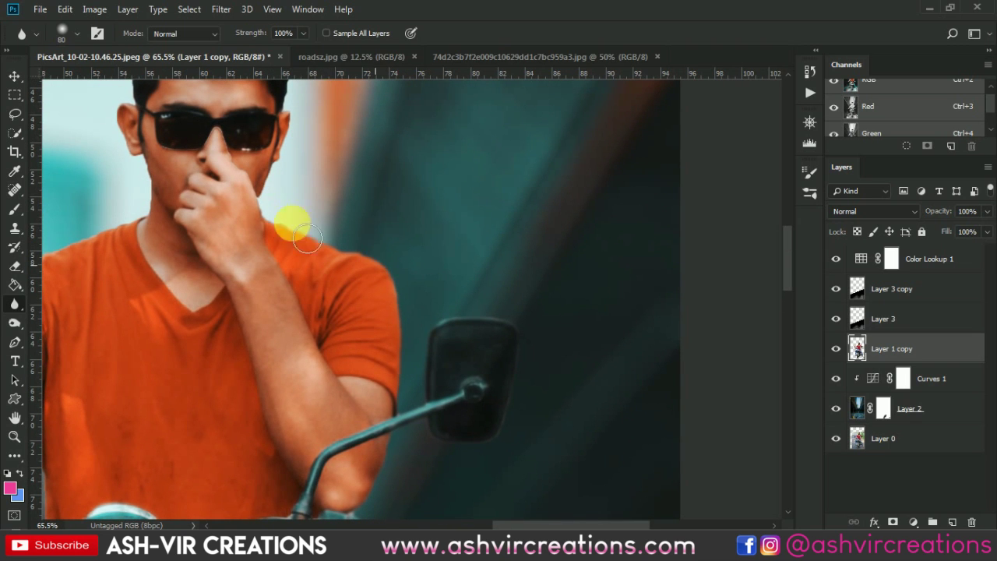
Step: Blur the cutout edges around the rider's shoulder, hair and ears
{"action": "left_click_drag", "start_coordinate": [293, 171], "coordinate": [267, 312]}
{"action": "scroll", "coordinate": [267, 312], "scroll_direction": "up", "scroll_amount": 2}
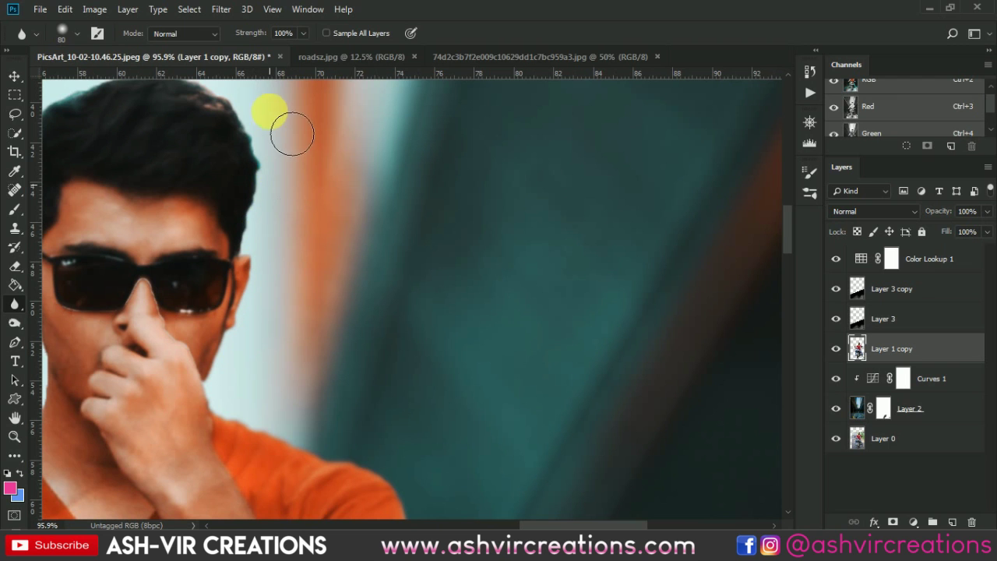
{"action": "scroll", "coordinate": [297, 190], "scroll_direction": "down", "scroll_amount": 2}
{"action": "left_click_drag", "start_coordinate": [296, 127], "coordinate": [492, 123]}
{"action": "mouse_move", "coordinate": [266, 263]}
{"action": "left_mouse_down"}
{"action": "mouse_move", "coordinate": [304, 230]}
{"action": "mouse_move", "coordinate": [305, 282]}
{"action": "left_mouse_up"}
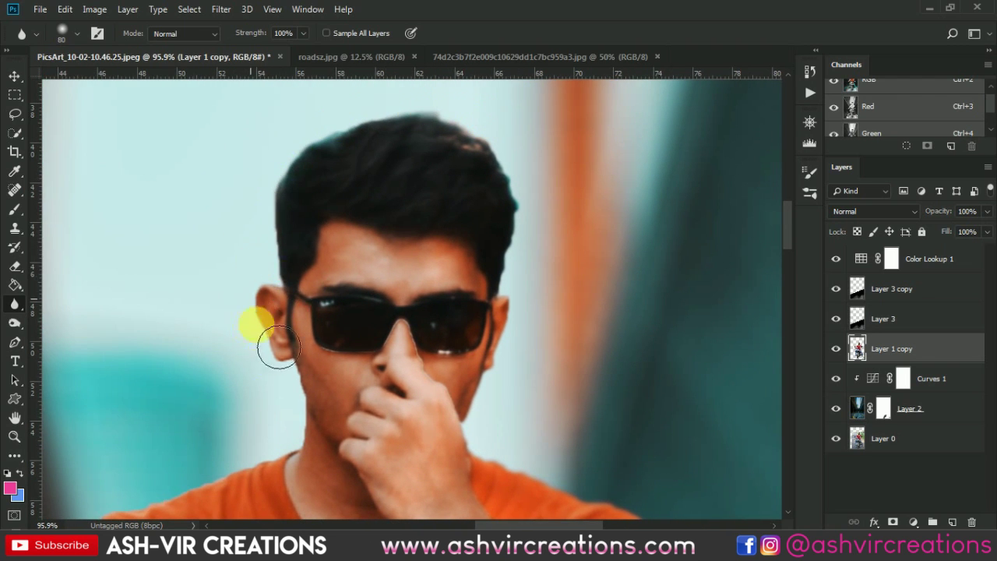
Step: Blur the cutout edges along the rider's neck, the shirt shoulder and sleeve, and the mirror beside them
{"action": "mouse_move", "coordinate": [306, 401]}
{"action": "left_mouse_down"}
{"action": "mouse_move", "coordinate": [335, 327]}
{"action": "mouse_move", "coordinate": [262, 393]}
{"action": "mouse_move", "coordinate": [210, 401]}
{"action": "left_mouse_up"}
{"action": "scroll", "coordinate": [335, 319], "scroll_direction": "down", "scroll_amount": 3}
{"action": "left_click_drag", "start_coordinate": [237, 356], "coordinate": [427, 232]}
{"action": "mouse_move", "coordinate": [327, 269]}
{"action": "left_mouse_down"}
{"action": "mouse_move", "coordinate": [514, 218]}
{"action": "mouse_move", "coordinate": [560, 190]}
{"action": "mouse_move", "coordinate": [316, 304]}
{"action": "mouse_move", "coordinate": [263, 350]}
{"action": "mouse_move", "coordinate": [276, 369]}
{"action": "mouse_move", "coordinate": [271, 306]}
{"action": "mouse_move", "coordinate": [218, 282]}
{"action": "mouse_move", "coordinate": [232, 299]}
{"action": "mouse_move", "coordinate": [165, 311]}
{"action": "mouse_move", "coordinate": [184, 304]}
{"action": "mouse_move", "coordinate": [191, 412]}
{"action": "left_mouse_up"}
{"action": "scroll", "coordinate": [555, 195], "scroll_direction": "down", "scroll_amount": 3}
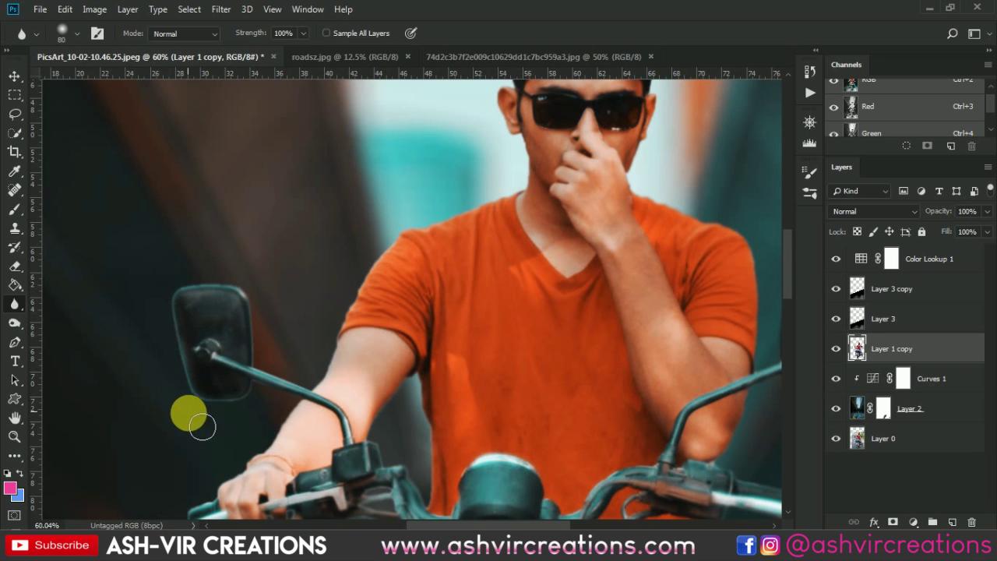
Step: Soften the edge below the handlebar grip, and compare the rider before and after the last blur stroke
{"action": "scroll", "coordinate": [253, 401], "scroll_direction": "down", "scroll_amount": 5}
{"action": "mouse_move", "coordinate": [378, 414]}
{"action": "left_mouse_down"}
{"action": "mouse_move", "coordinate": [325, 458]}
{"action": "mouse_move", "coordinate": [333, 401]}
{"action": "mouse_move", "coordinate": [304, 462]}
{"action": "mouse_move", "coordinate": [227, 464]}
{"action": "left_mouse_up"}
{"action": "scroll", "coordinate": [333, 449], "scroll_direction": "up", "scroll_amount": 5}
{"action": "scroll", "coordinate": [226, 464], "scroll_direction": "down", "scroll_amount": 8}
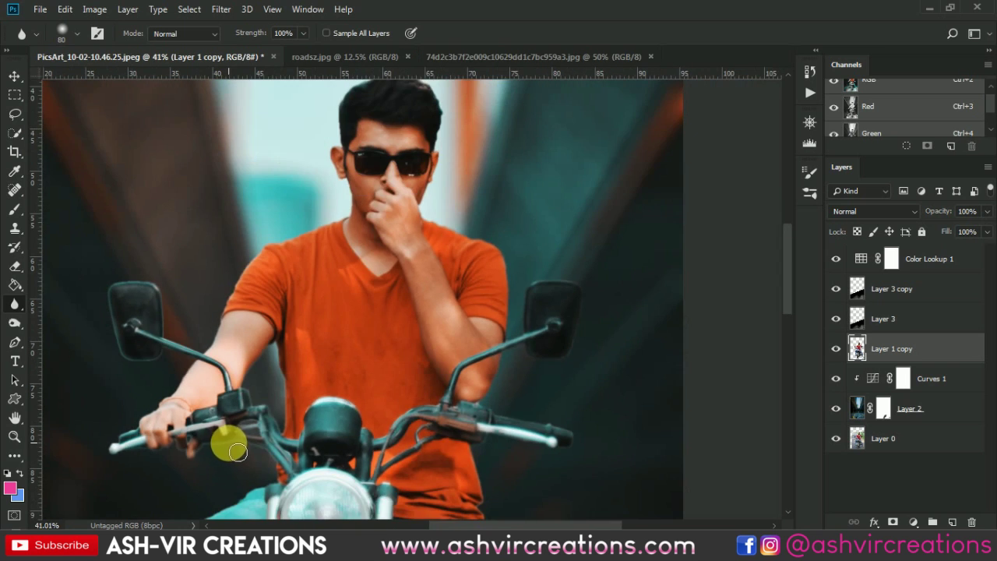
{"action": "scroll", "coordinate": [379, 398], "scroll_direction": "up", "scroll_amount": 2}
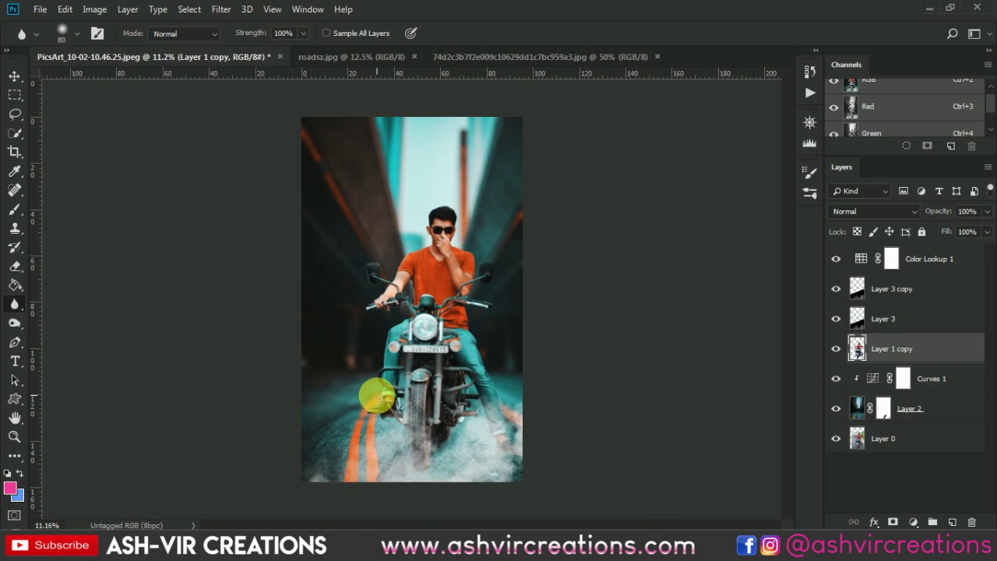
{"action": "key", "text": "v"}
{"action": "scroll", "coordinate": [467, 361], "scroll_direction": "up", "scroll_amount": 1}
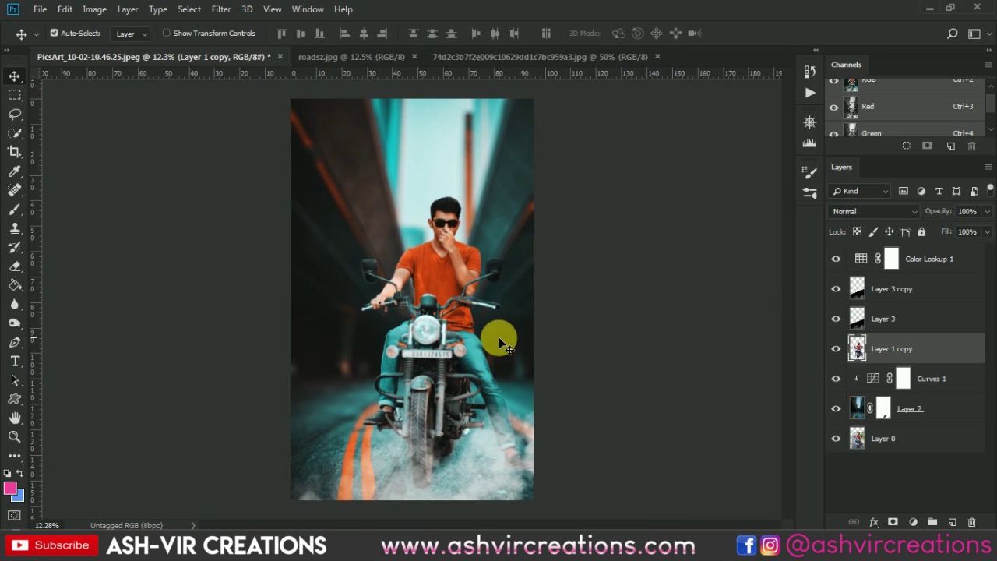
{"action": "key", "text": "ctrl+z"}
{"action": "key", "text": "ctrl+z"}
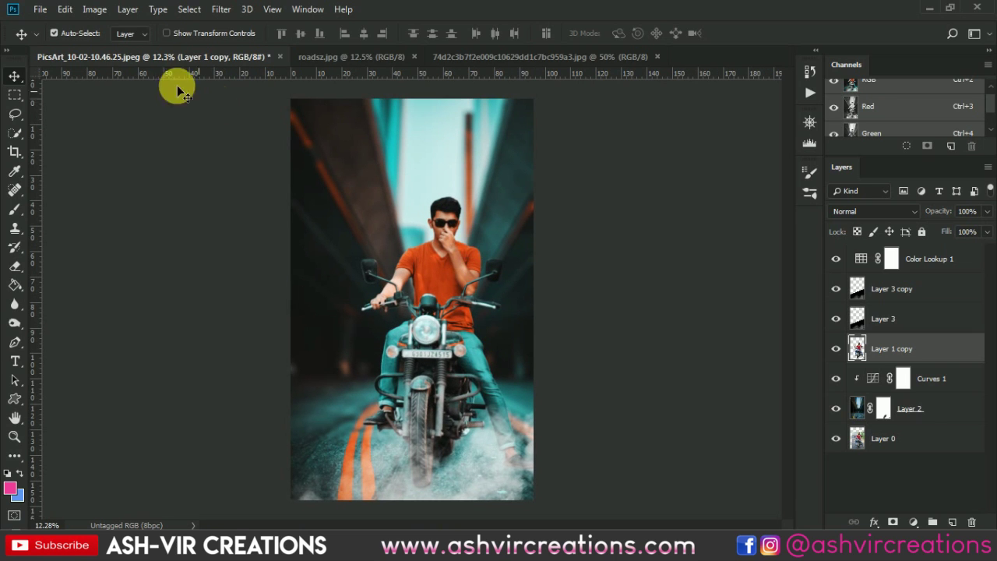
Step: Open the particle image maxresdefault.jpg from the Desktop and bring it into the rider composite above Layer 1 copy
{"action": "left_click", "coordinate": [53, 13]}
{"action": "left_click", "coordinate": [50, 36]}
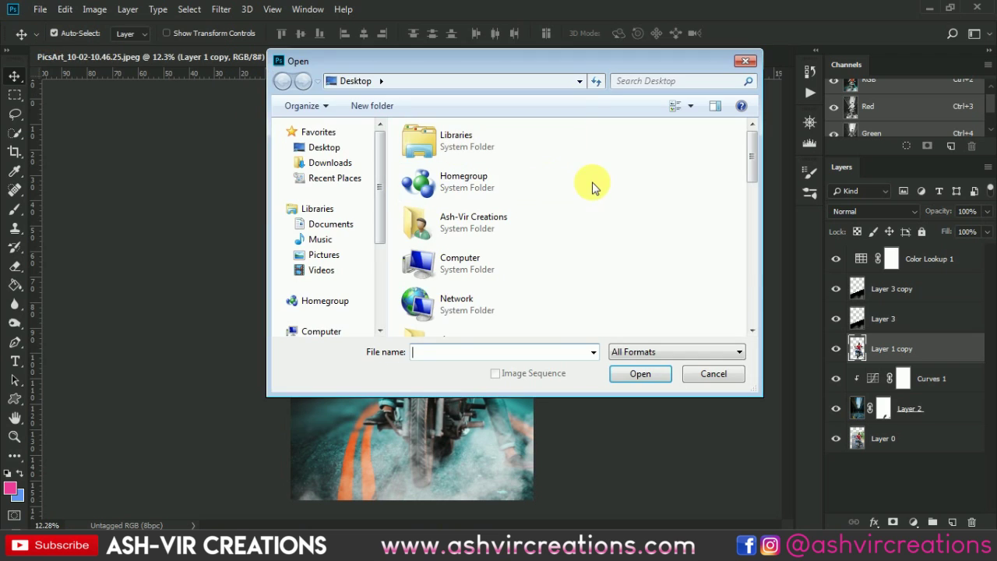
{"action": "scroll", "coordinate": [595, 187], "scroll_direction": "down", "scroll_amount": 2}
{"action": "scroll", "coordinate": [546, 225], "scroll_direction": "down", "scroll_amount": 6}
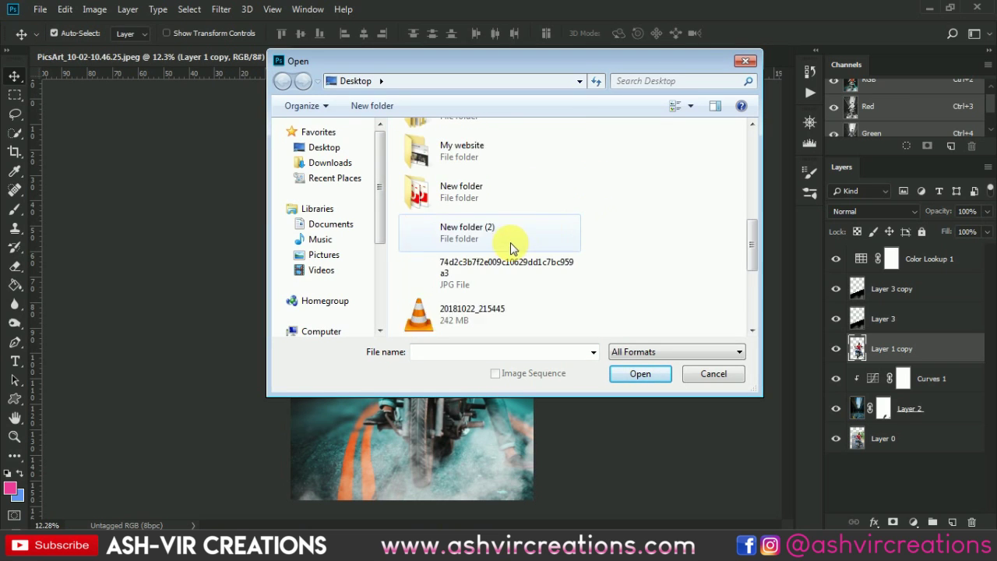
{"action": "double_click", "coordinate": [477, 306]}
{"action": "left_click_drag", "start_coordinate": [477, 306], "coordinate": [414, 169]}
Step: Start a free transform on the particle layer, set its blend mode to Screen and enlarge it to about 124%
{"action": "left_click", "coordinate": [65, 8]}
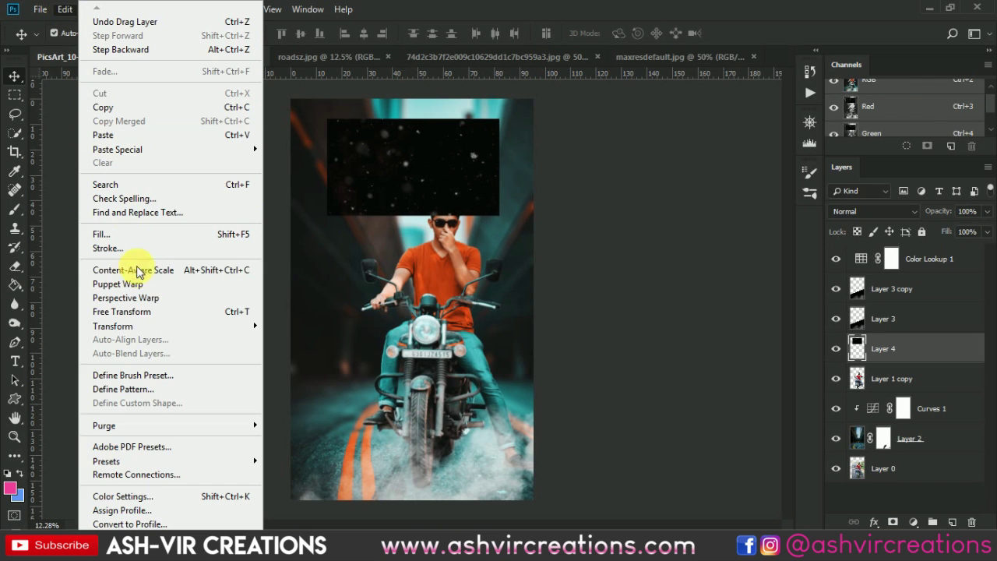
{"action": "left_click", "coordinate": [140, 310]}
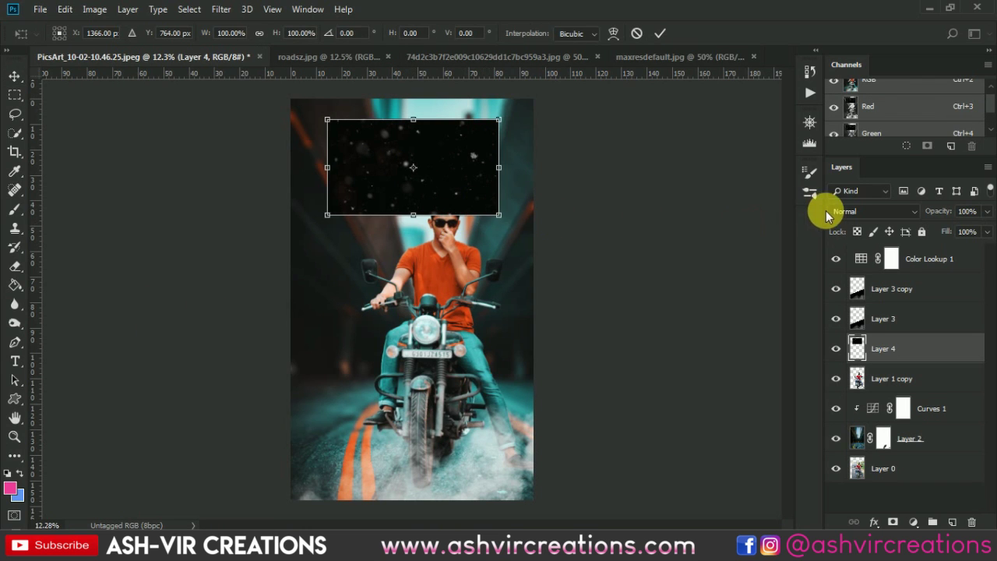
{"action": "left_click", "coordinate": [850, 211]}
{"action": "left_click", "coordinate": [841, 115]}
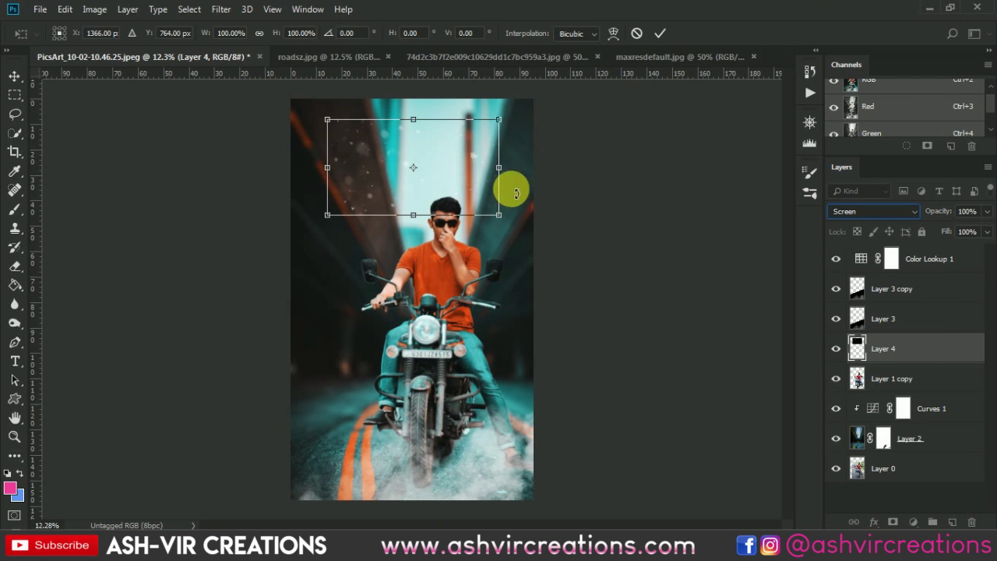
{"action": "left_click_drag", "start_coordinate": [499, 215], "coordinate": [520, 240]}
Step: Rotate the particle layer 90° clockwise, enlarge it to about 253% so it covers the whole picture, and apply the transform
{"action": "right_click", "coordinate": [477, 173]}
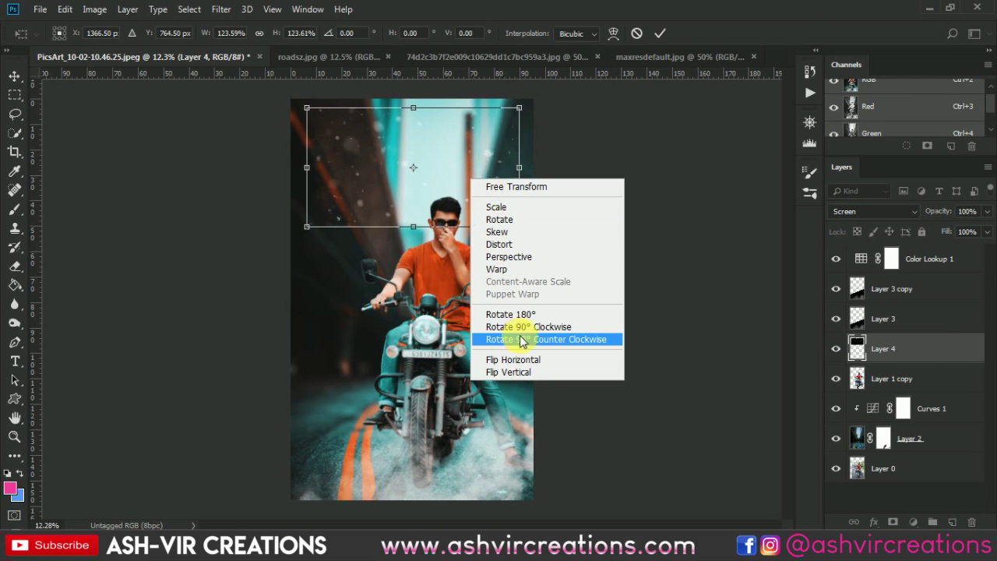
{"action": "left_click", "coordinate": [519, 325]}
{"action": "left_click_drag", "start_coordinate": [442, 226], "coordinate": [411, 400]}
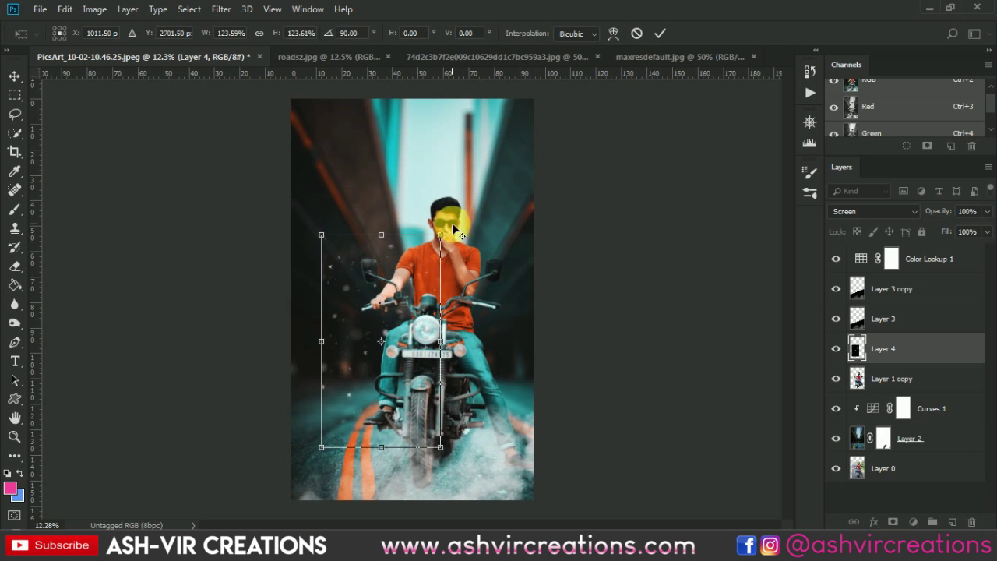
{"action": "left_click_drag", "start_coordinate": [450, 234], "coordinate": [462, 149]}
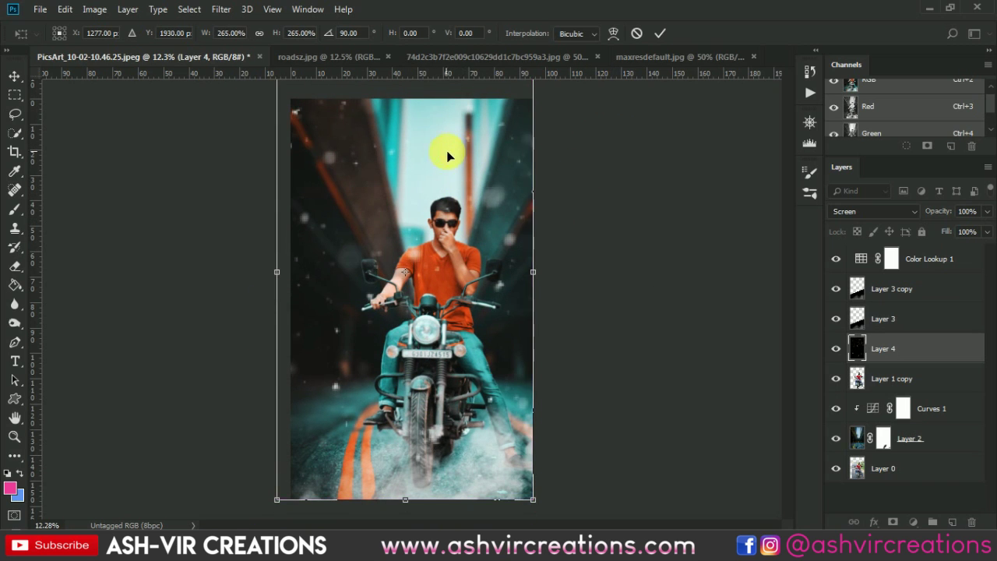
{"action": "key", "text": "ctrl+minus"}
{"action": "left_click_drag", "start_coordinate": [307, 106], "coordinate": [322, 127]}
{"action": "key", "text": "Return"}
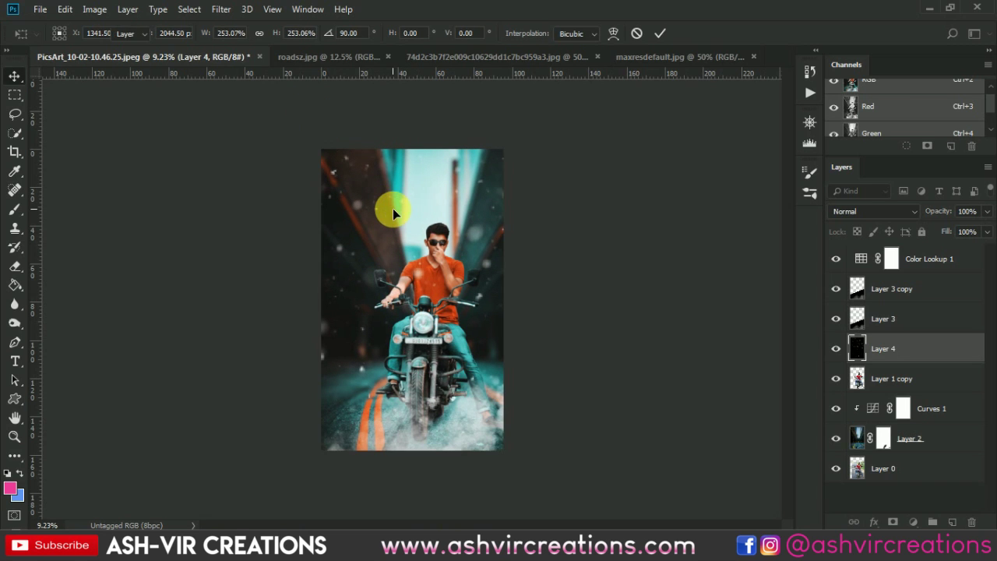
Step: Lower the particle layer's opacity to 42% and compare the picture with the layer hidden and shown
{"action": "key", "text": "ctrl+plus"}
{"action": "key", "text": "ctrl+plus"}
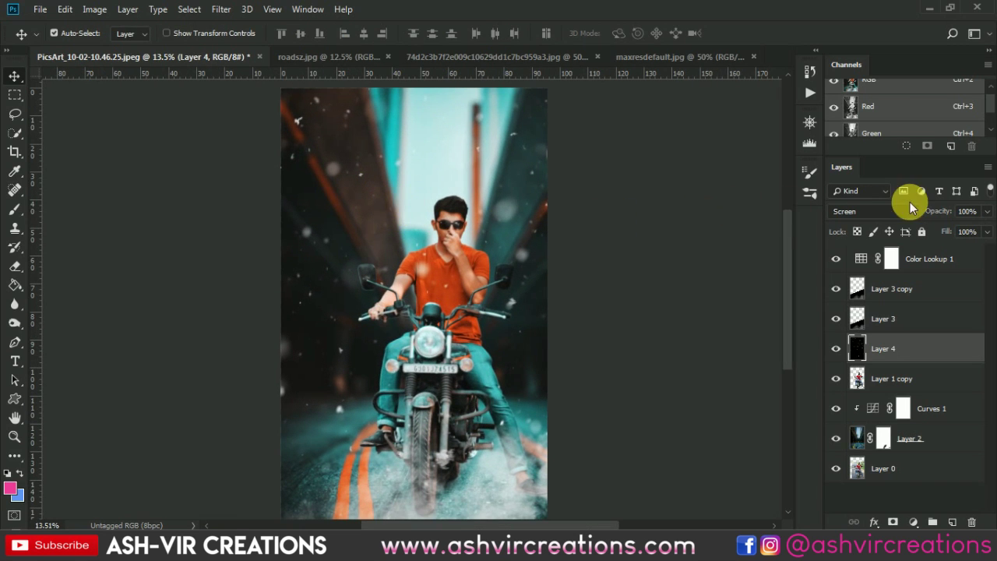
{"action": "left_click_drag", "start_coordinate": [937, 210], "coordinate": [891, 219]}
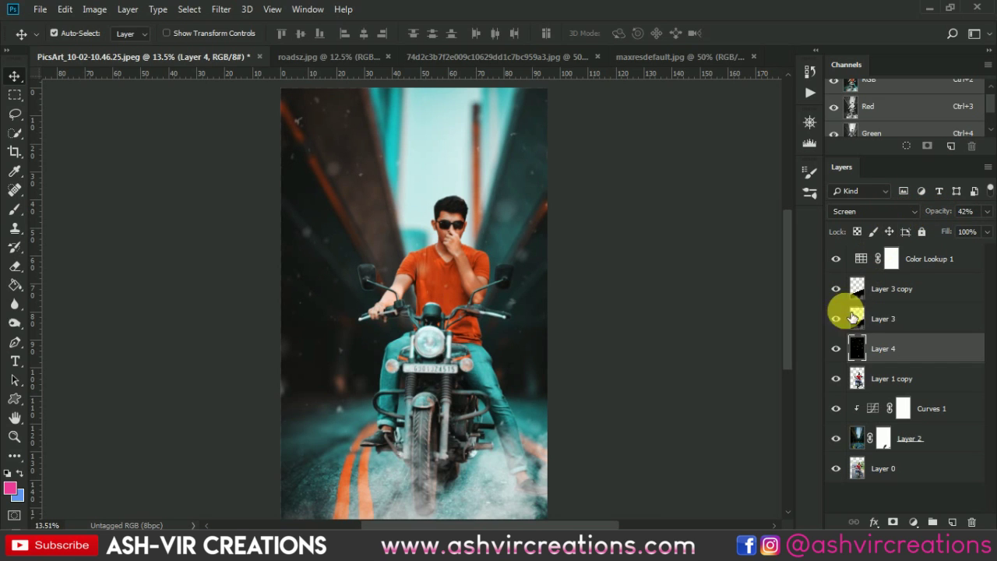
{"action": "left_click", "coordinate": [835, 348]}
{"action": "left_click", "coordinate": [836, 348]}
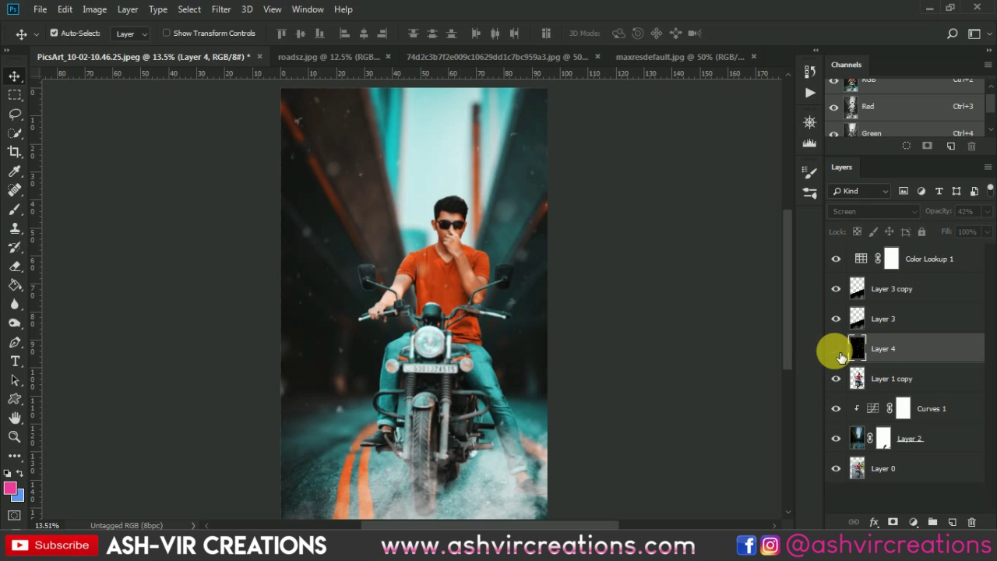
Step: Add a Selective Color adjustment layer above Layer 1 copy and clip it to that layer
{"action": "key", "text": "ctrl+minus"}
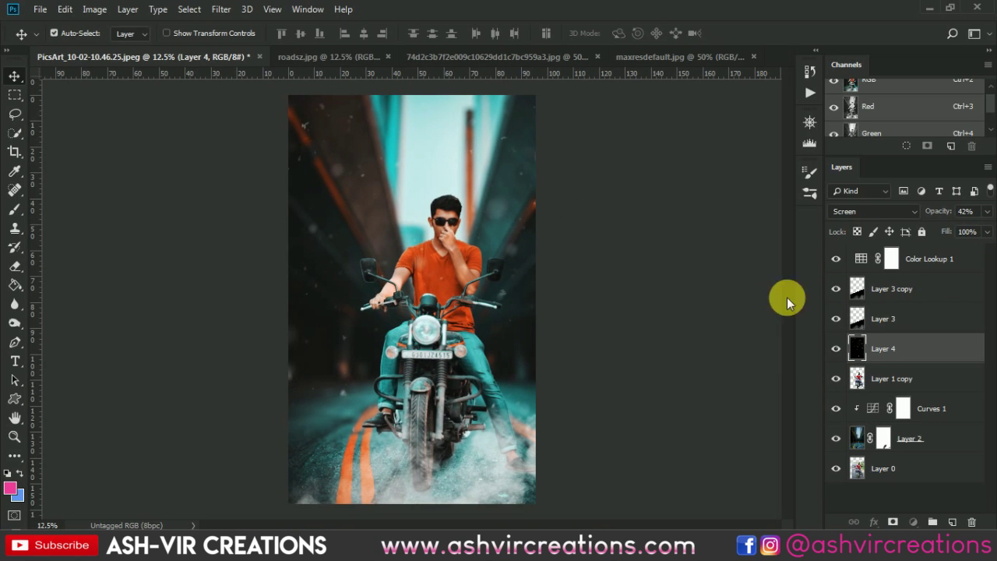
{"action": "left_click", "coordinate": [941, 257]}
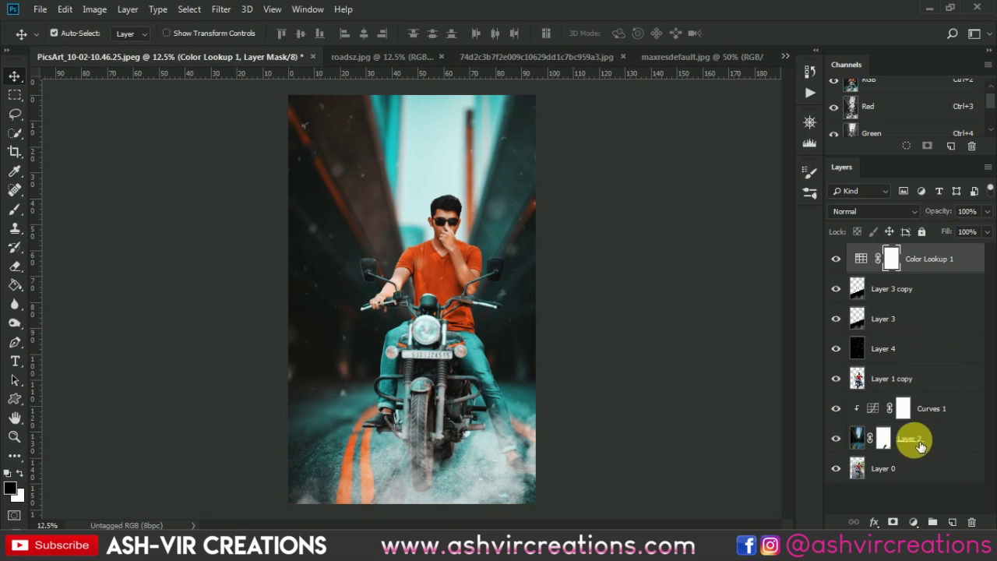
{"action": "left_click", "coordinate": [931, 380]}
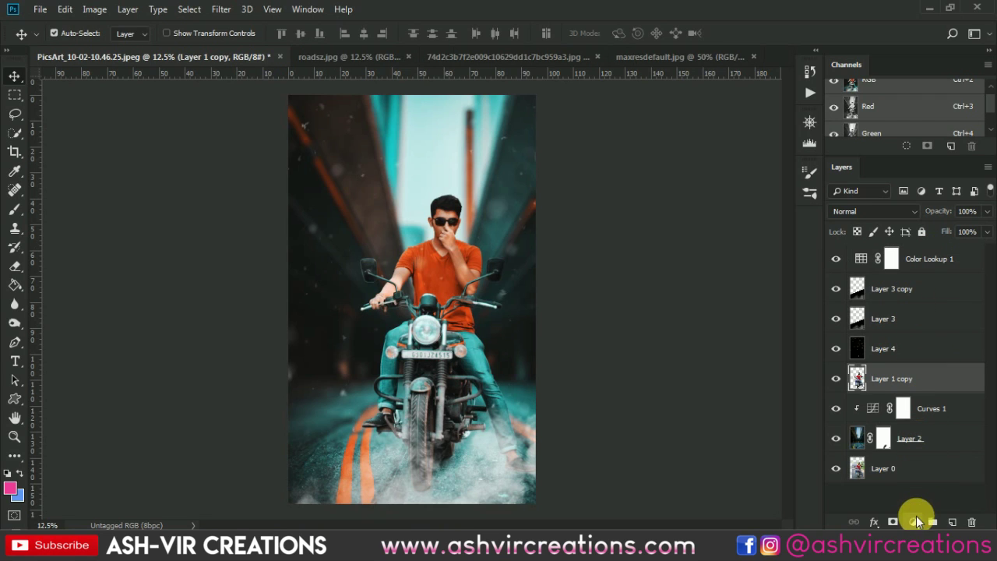
{"action": "left_click", "coordinate": [916, 519]}
{"action": "left_click", "coordinate": [919, 509]}
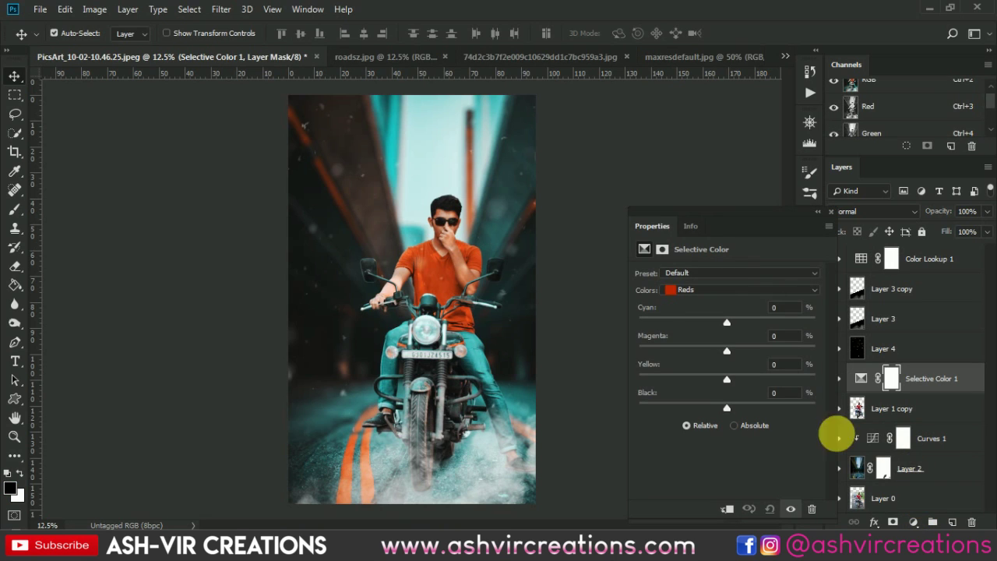
{"action": "left_click", "coordinate": [726, 510]}
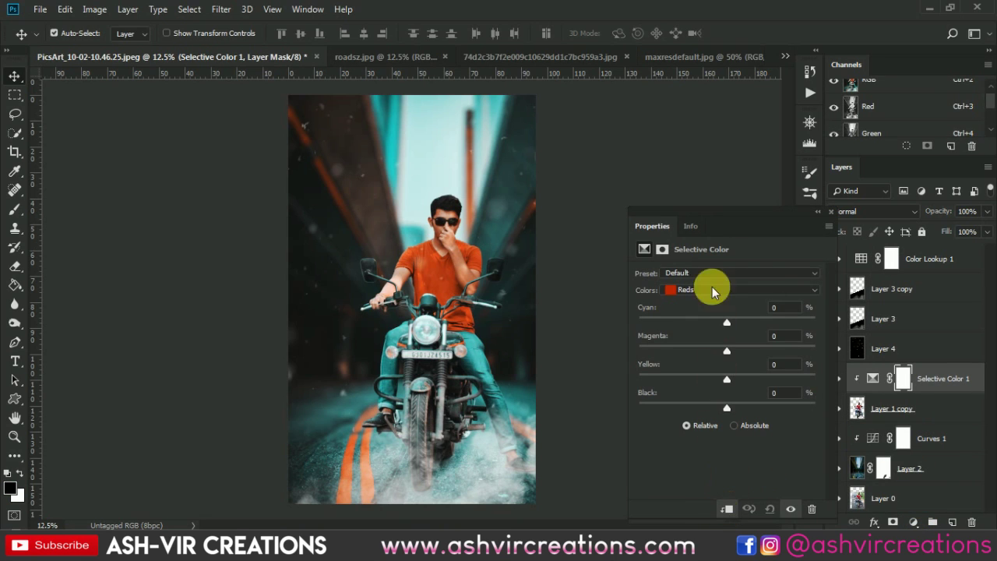
Step: In the Selective Color adjustment, set the Blacks range to Black -4% and Cyan +12%
{"action": "left_click", "coordinate": [699, 291]}
{"action": "left_click", "coordinate": [678, 395]}
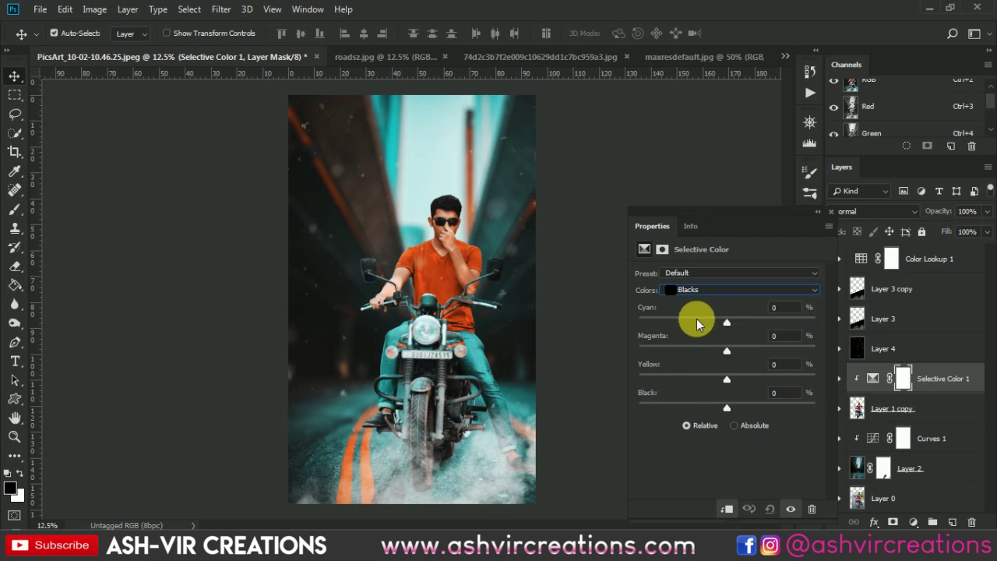
{"action": "left_click_drag", "start_coordinate": [721, 409], "coordinate": [730, 409]}
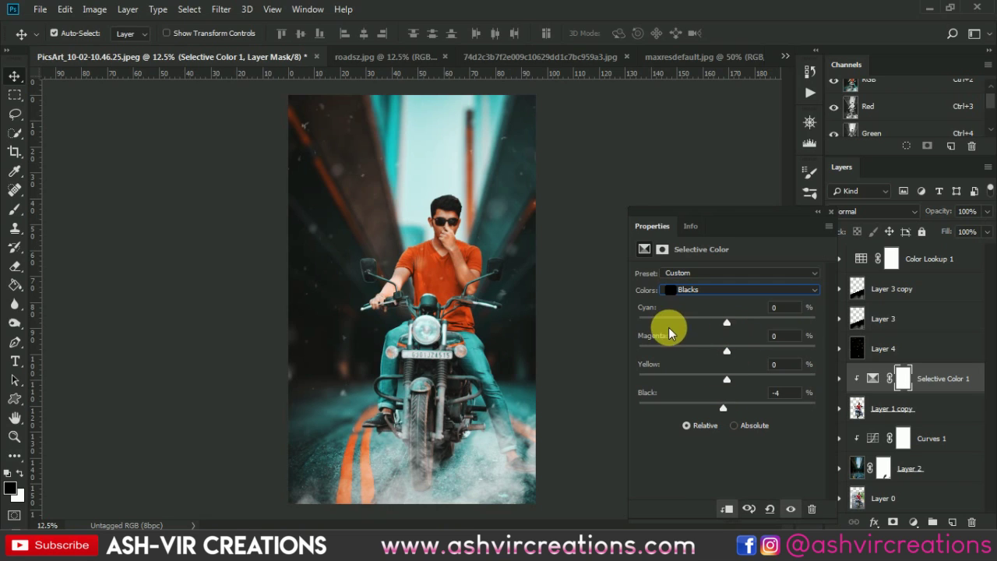
{"action": "left_click_drag", "start_coordinate": [724, 317], "coordinate": [737, 339]}
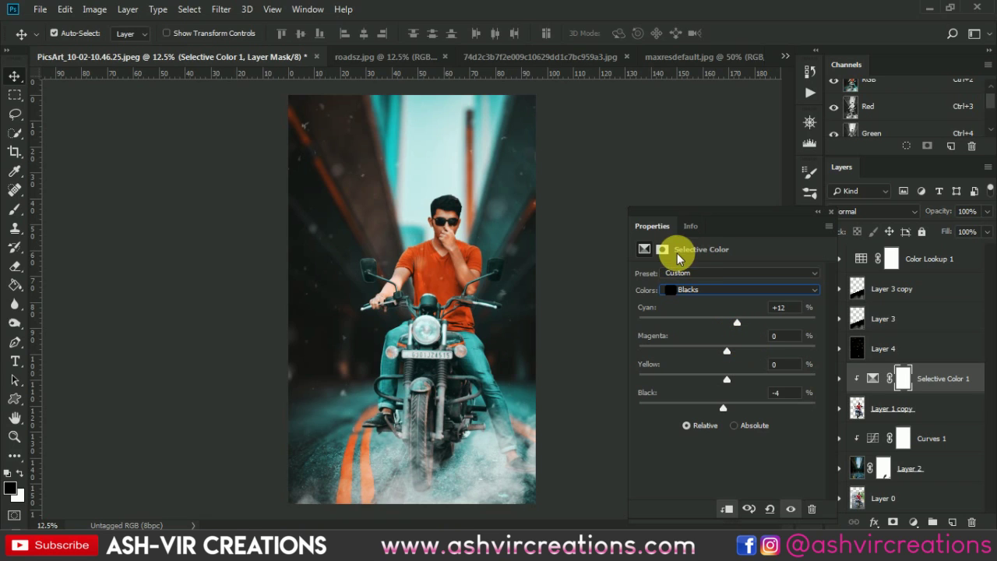
{"action": "left_click", "coordinate": [830, 213]}
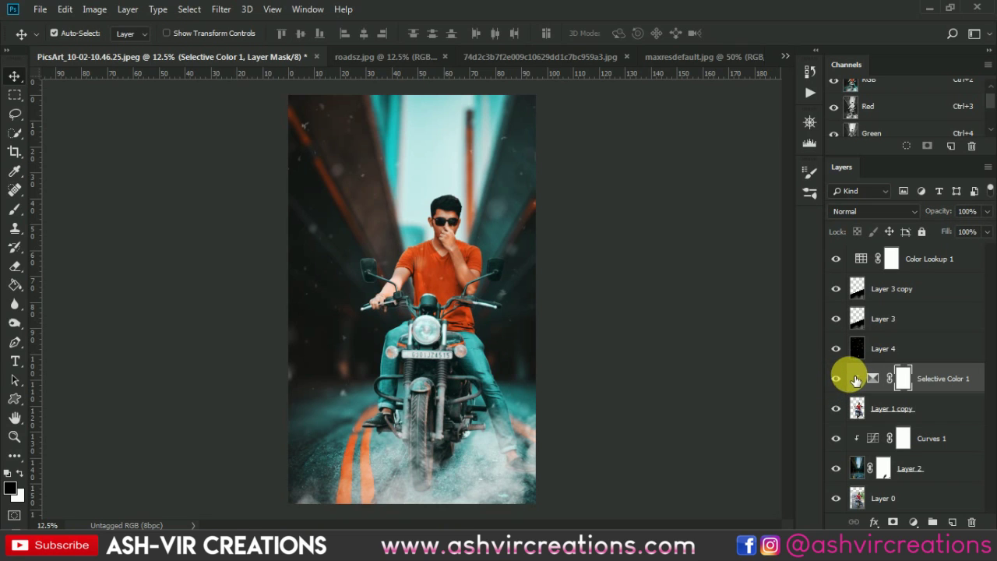
Step: Duplicate Layer 0 and merge the copy with all the layers above it, up to Color Lookup 1
{"action": "left_click", "coordinate": [927, 261]}
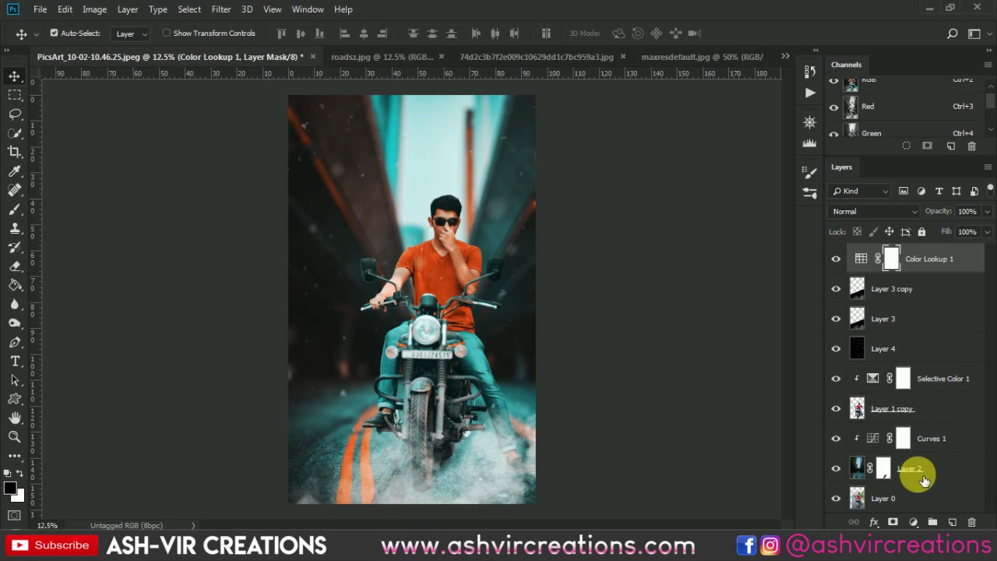
{"action": "right_click", "coordinate": [924, 500]}
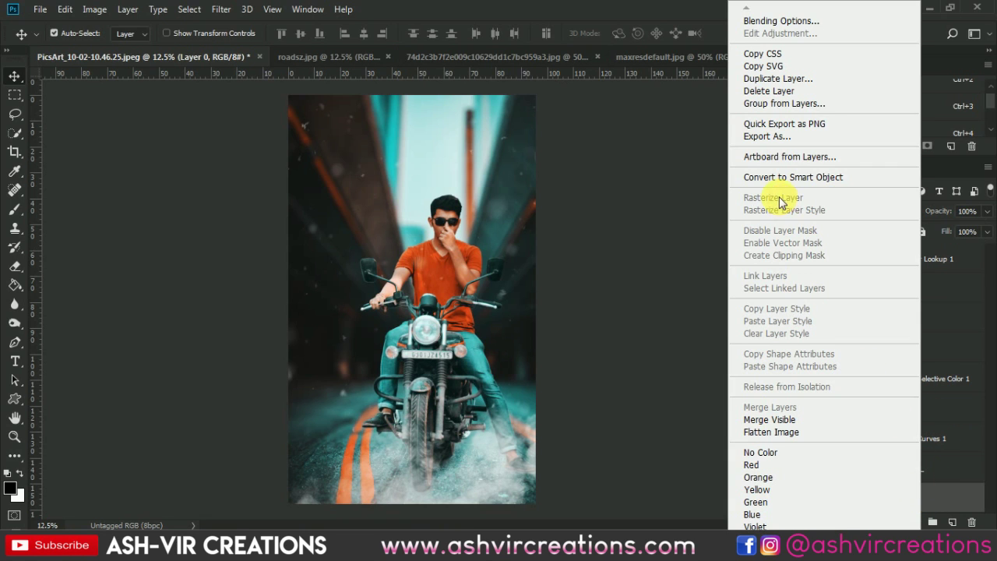
{"action": "left_click", "coordinate": [770, 78]}
{"action": "left_click", "coordinate": [621, 140]}
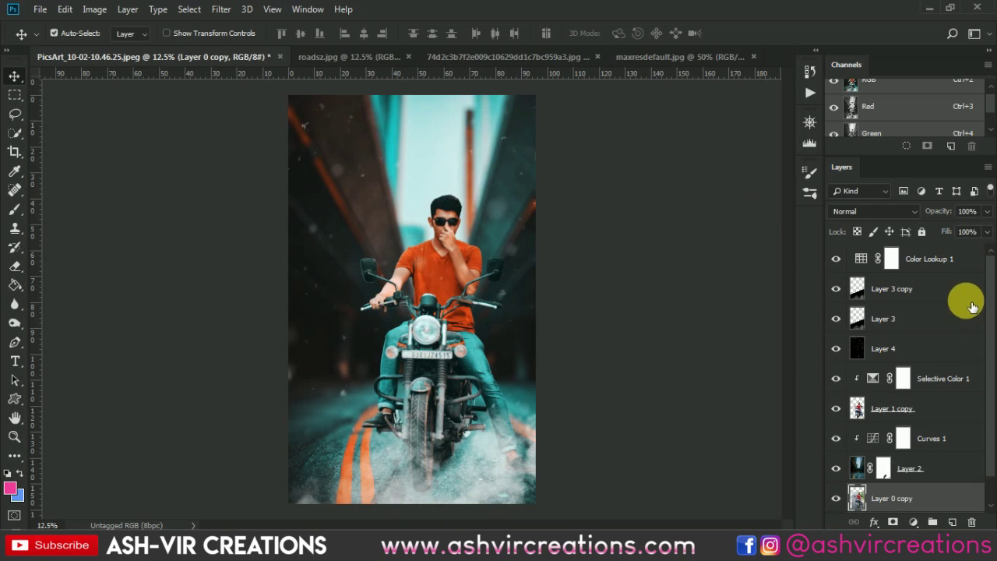
{"action": "left_click", "coordinate": [954, 259], "text": "shift"}
{"action": "right_click", "coordinate": [948, 258]}
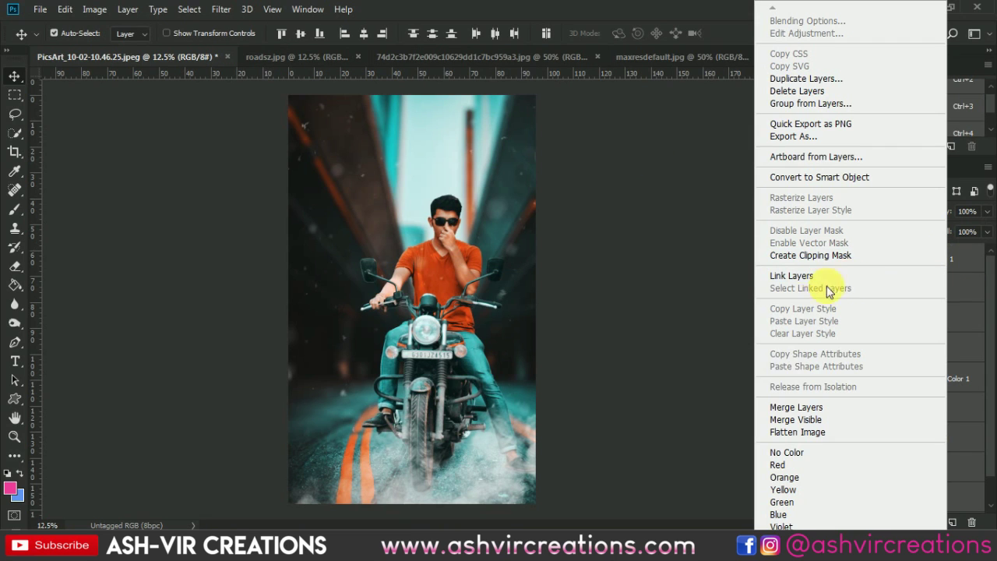
{"action": "left_click", "coordinate": [788, 406]}
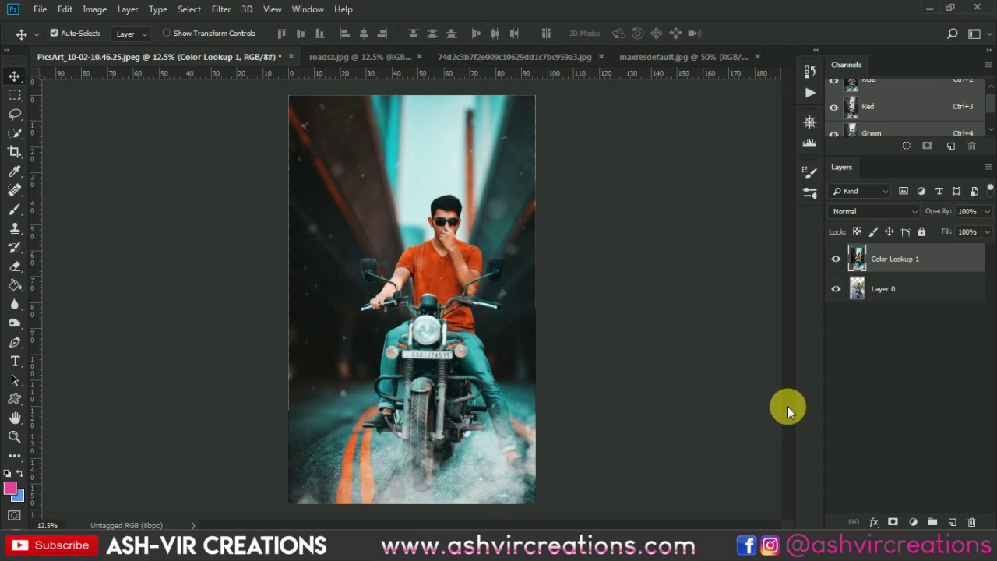
Step: Inspect the merged picture as a whole and close up around the rider, motorcycle and smoke
{"action": "key", "text": "c"}
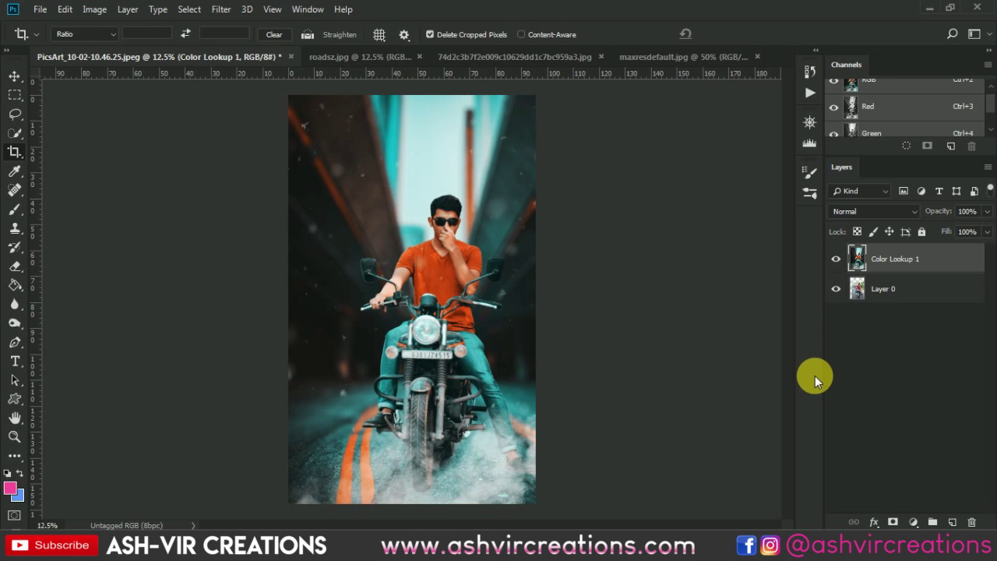
{"action": "key", "text": "v"}
{"action": "scroll", "coordinate": [450, 269], "scroll_direction": "down", "scroll_amount": 1}
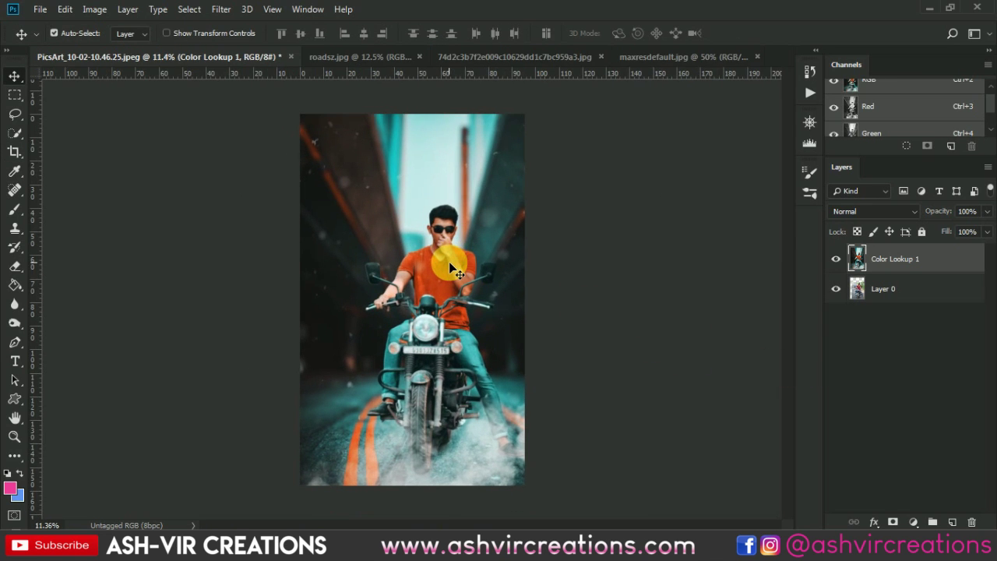
{"action": "scroll", "coordinate": [452, 269], "scroll_direction": "up", "scroll_amount": 1}
{"action": "scroll", "coordinate": [456, 460], "scroll_direction": "up", "scroll_amount": 13}
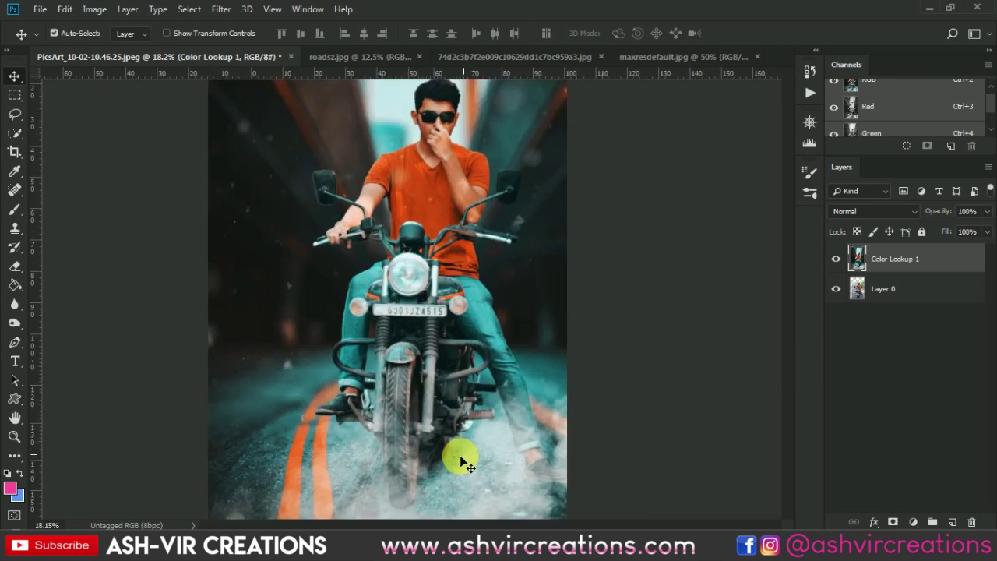
{"action": "scroll", "coordinate": [449, 475], "scroll_direction": "down", "scroll_amount": 14}
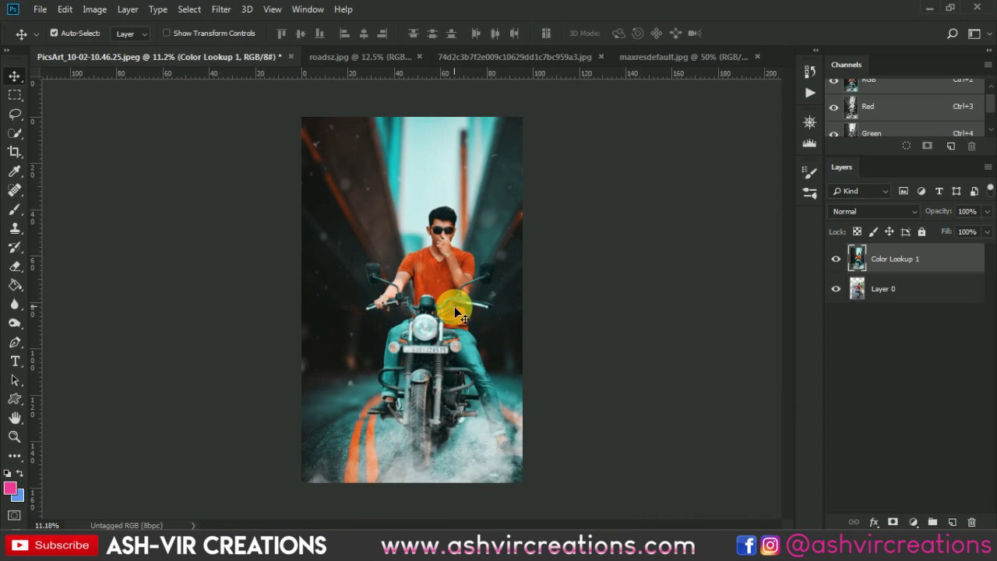
{"action": "scroll", "coordinate": [465, 349], "scroll_direction": "up", "scroll_amount": 3}
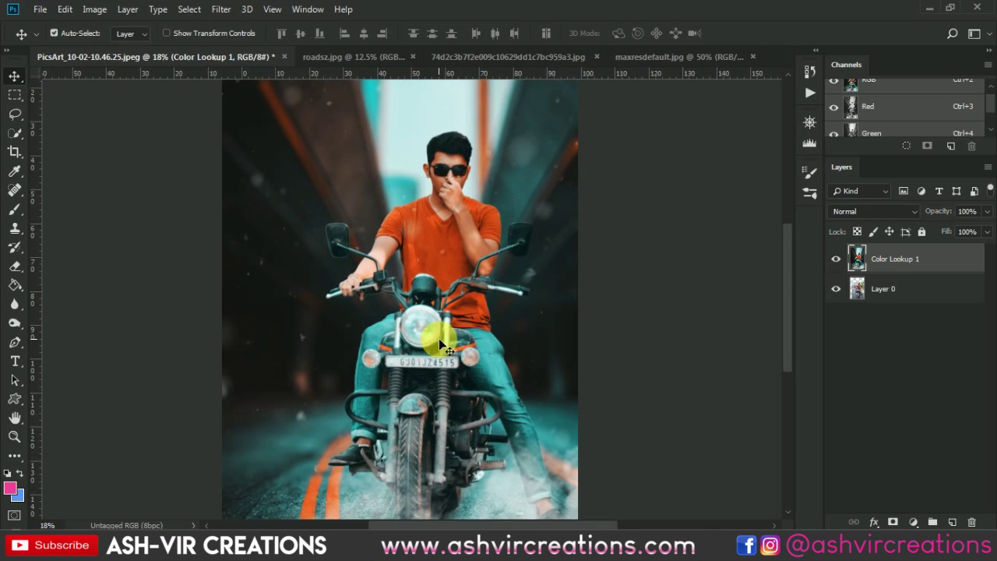
Step: Create a new layer above Color Lookup 1 and set the Brush tool's foreground colour to orange f9811f
{"action": "left_click", "coordinate": [952, 522]}
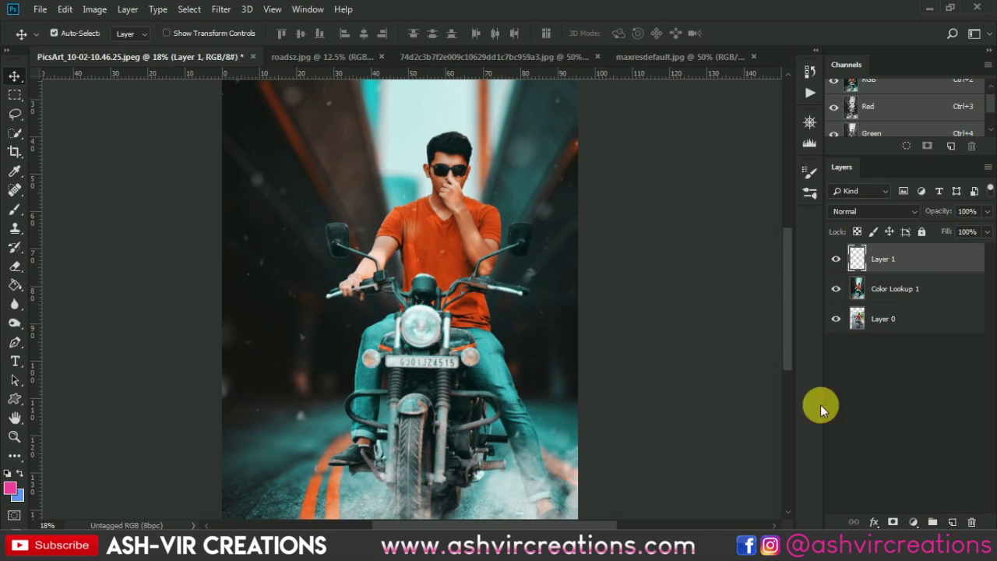
{"action": "left_click", "coordinate": [16, 208]}
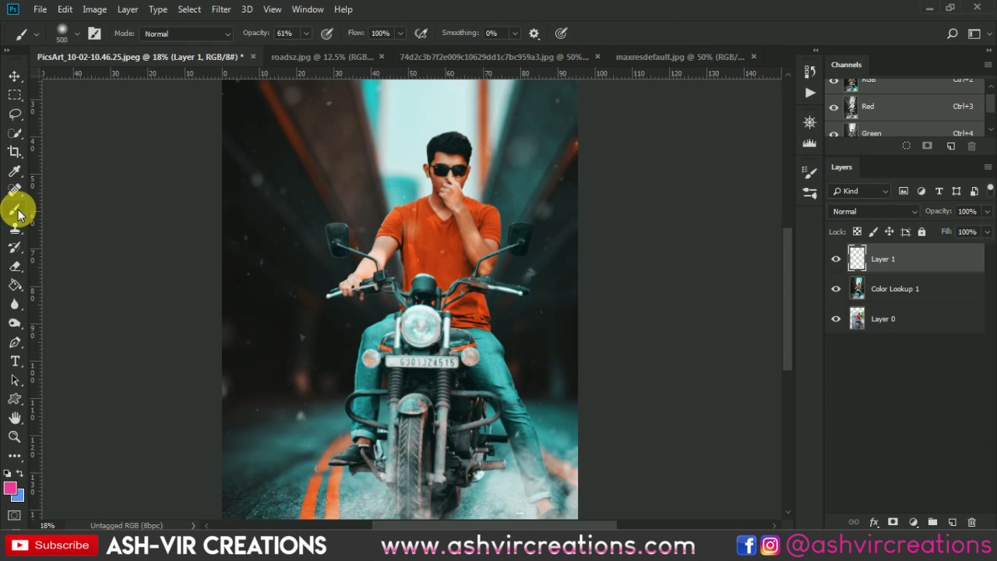
{"action": "scroll", "coordinate": [329, 300], "scroll_direction": "up", "scroll_amount": 2}
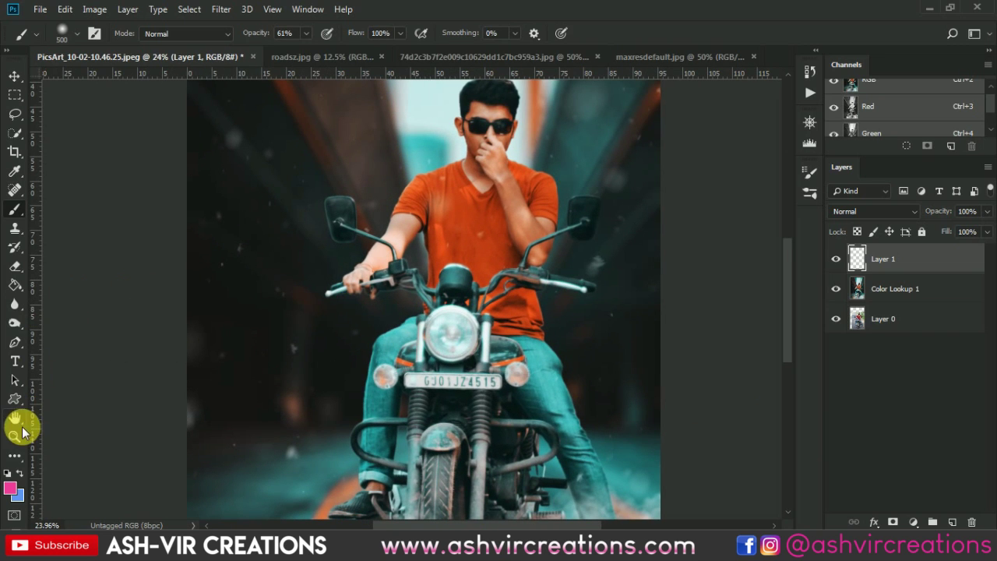
{"action": "left_click", "coordinate": [10, 487]}
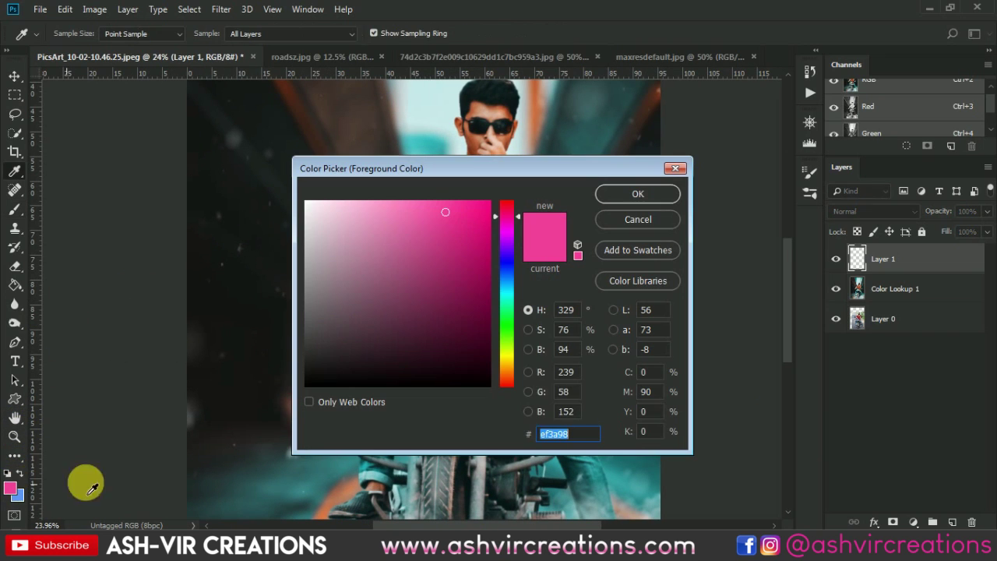
{"action": "left_click", "coordinate": [504, 369]}
{"action": "left_click_drag", "start_coordinate": [503, 172], "coordinate": [748, 193]}
{"action": "mouse_move", "coordinate": [706, 236]}
{"action": "left_mouse_down"}
{"action": "mouse_move", "coordinate": [674, 229]}
{"action": "mouse_move", "coordinate": [696, 223]}
{"action": "left_mouse_up"}
{"action": "left_click_drag", "start_coordinate": [735, 388], "coordinate": [735, 391]}
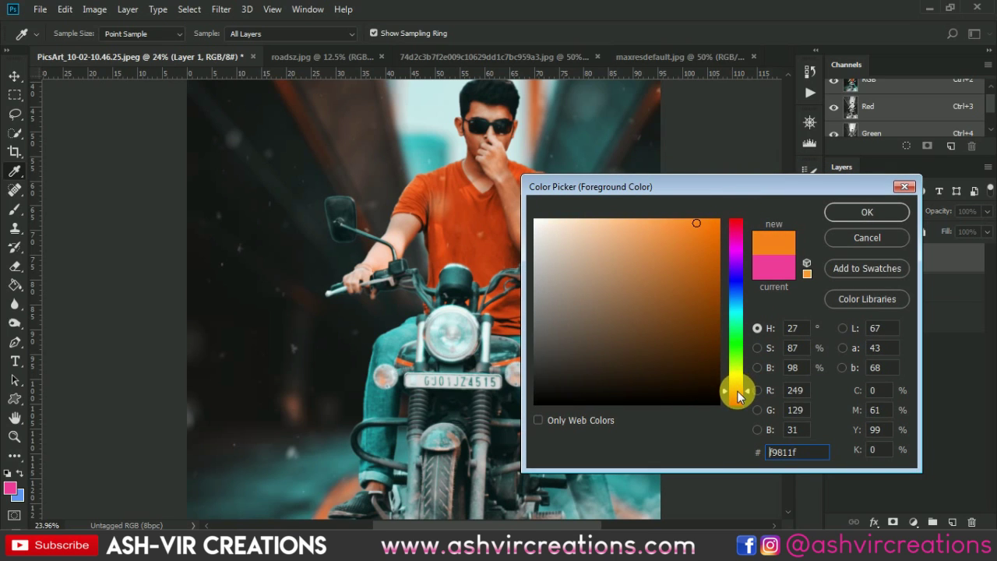
{"action": "left_click", "coordinate": [852, 209]}
Step: Reduce the brush size to 300, raise its opacity and paint a soft orange spot on the headlight
{"action": "key", "text": "b"}
{"action": "scroll", "coordinate": [445, 397], "scroll_direction": "up", "scroll_amount": 1}
{"action": "key", "text": "bracketleft"}
{"action": "key", "text": "bracketleft"}
{"action": "key", "text": "bracketleft"}
{"action": "key", "text": "bracketleft"}
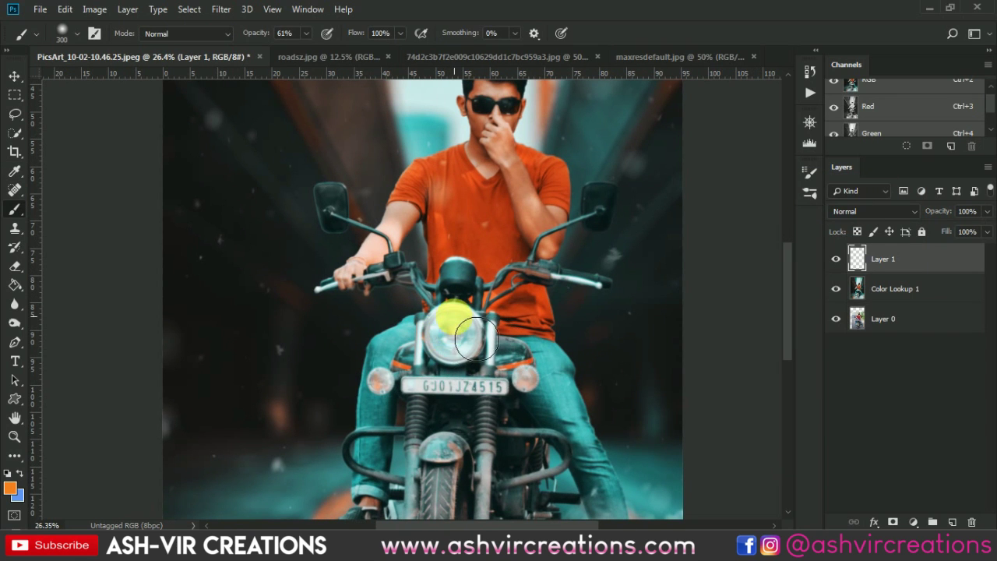
{"action": "left_click_drag", "start_coordinate": [452, 333], "coordinate": [475, 354]}
{"action": "key", "text": "ctrl+z"}
{"action": "left_click_drag", "start_coordinate": [268, 33], "coordinate": [296, 32]}
{"action": "mouse_move", "coordinate": [483, 349]}
{"action": "left_mouse_down"}
{"action": "mouse_move", "coordinate": [461, 337]}
{"action": "mouse_move", "coordinate": [468, 343]}
{"action": "left_mouse_up"}
{"action": "key", "text": "v"}
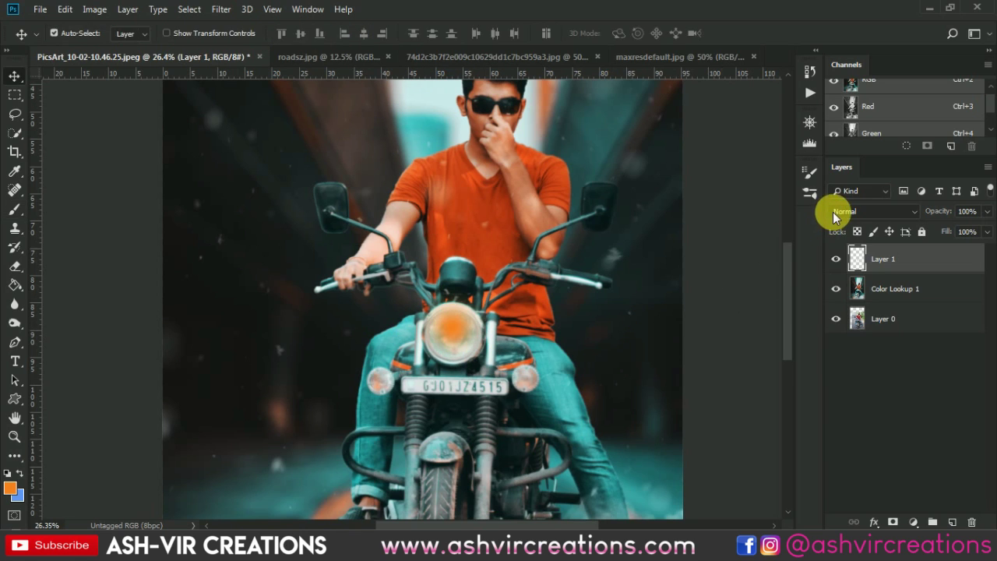
Step: Set Layer 1's blend mode to Screen and enlarge the orange glow so it spreads well beyond the headlight
{"action": "left_click", "coordinate": [831, 212]}
{"action": "left_click", "coordinate": [841, 114]}
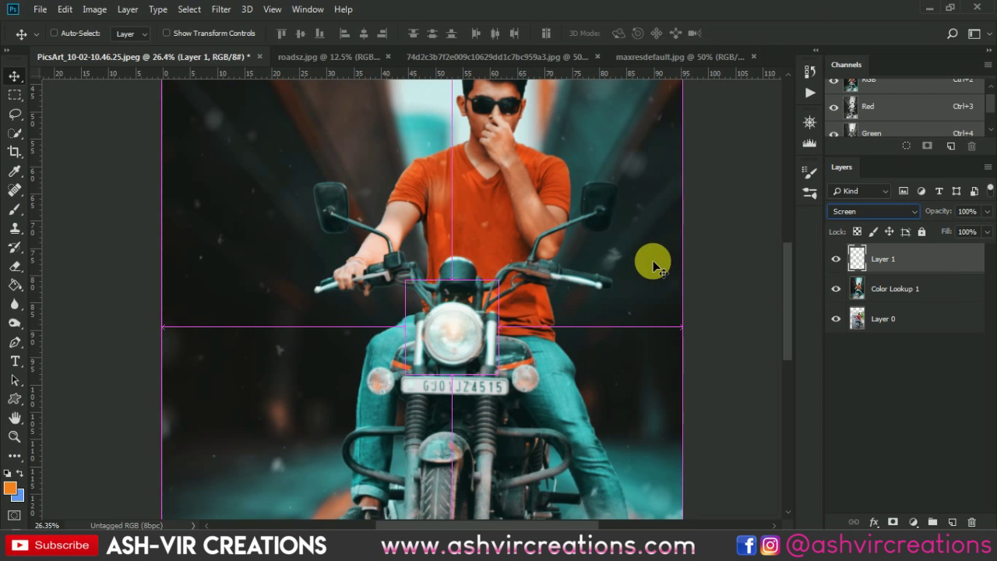
{"action": "key", "text": "ctrl+t"}
{"action": "left_click_drag", "start_coordinate": [504, 376], "coordinate": [545, 424]}
{"action": "left_click_drag", "start_coordinate": [498, 363], "coordinate": [486, 361]}
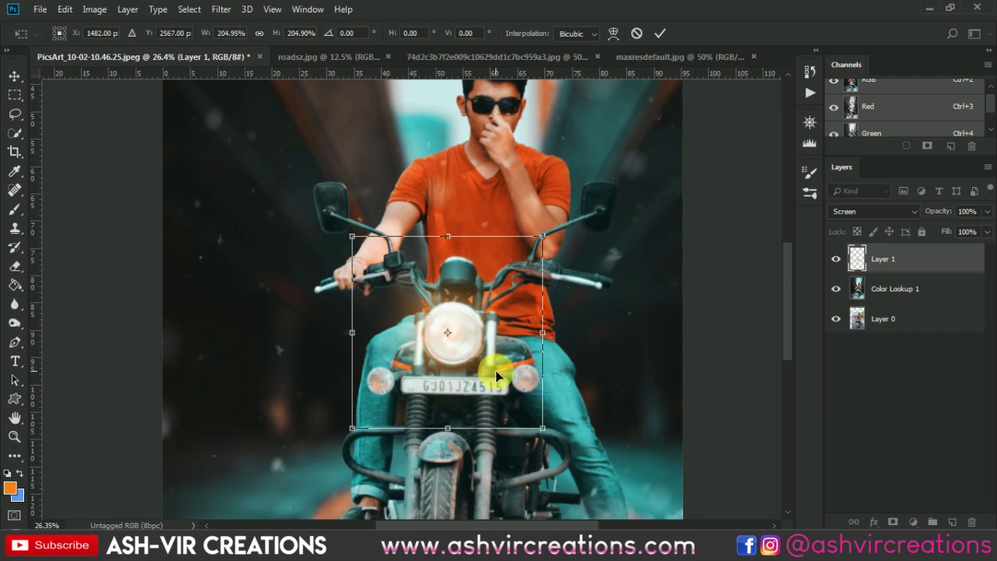
{"action": "left_click_drag", "start_coordinate": [540, 428], "coordinate": [577, 467]}
{"action": "key", "text": "Return"}
Step: Examine the headlight glow at different magnifications and compare the picture with Layer 1 hidden and shown
{"action": "scroll", "coordinate": [465, 337], "scroll_direction": "down", "scroll_amount": 3}
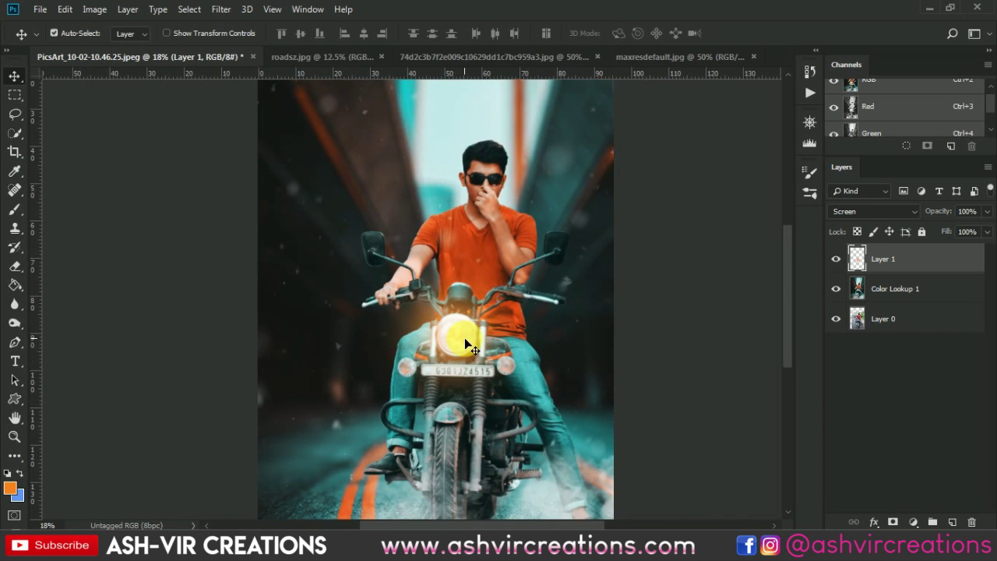
{"action": "scroll", "coordinate": [464, 341], "scroll_direction": "up", "scroll_amount": 5}
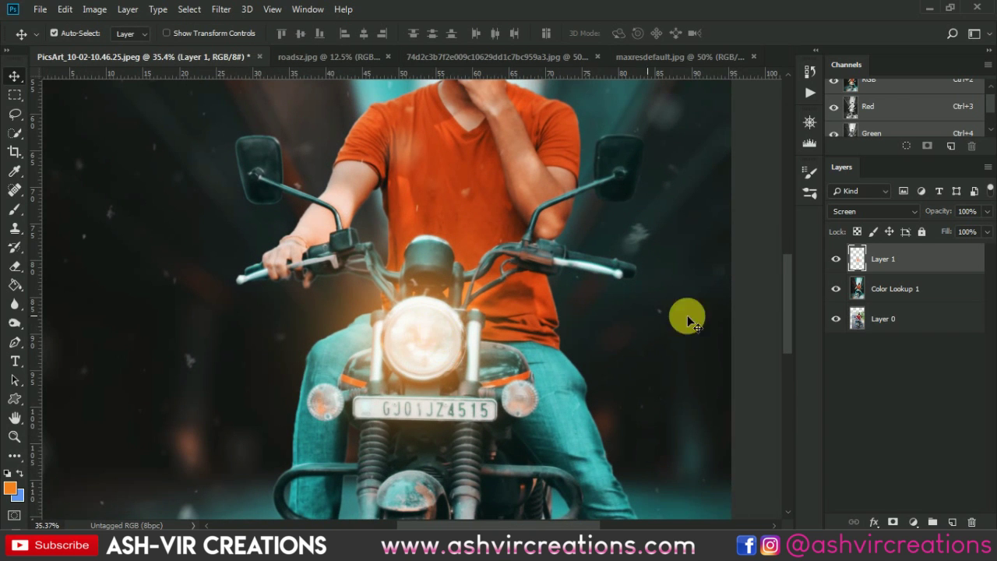
{"action": "left_click", "coordinate": [839, 259]}
{"action": "left_click", "coordinate": [836, 258]}
{"action": "left_click", "coordinate": [836, 258]}
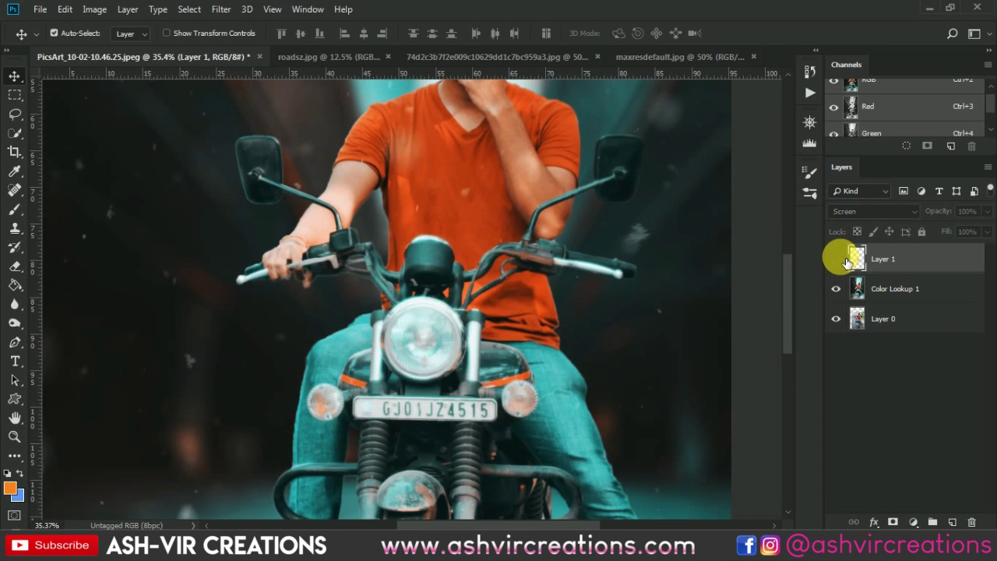
{"action": "left_click", "coordinate": [835, 258]}
{"action": "scroll", "coordinate": [423, 265], "scroll_direction": "down", "scroll_amount": 3}
{"action": "scroll", "coordinate": [418, 326], "scroll_direction": "up", "scroll_amount": 4}
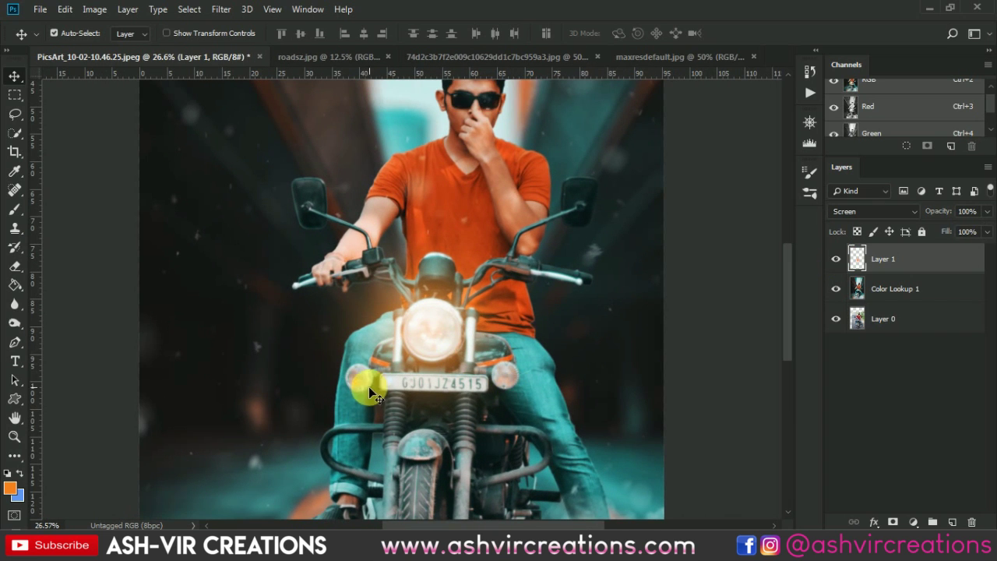
Step: Create a new layer above Layer 1 and set the Brush tool's foreground colour to red f91f2a
{"action": "left_click", "coordinate": [951, 522]}
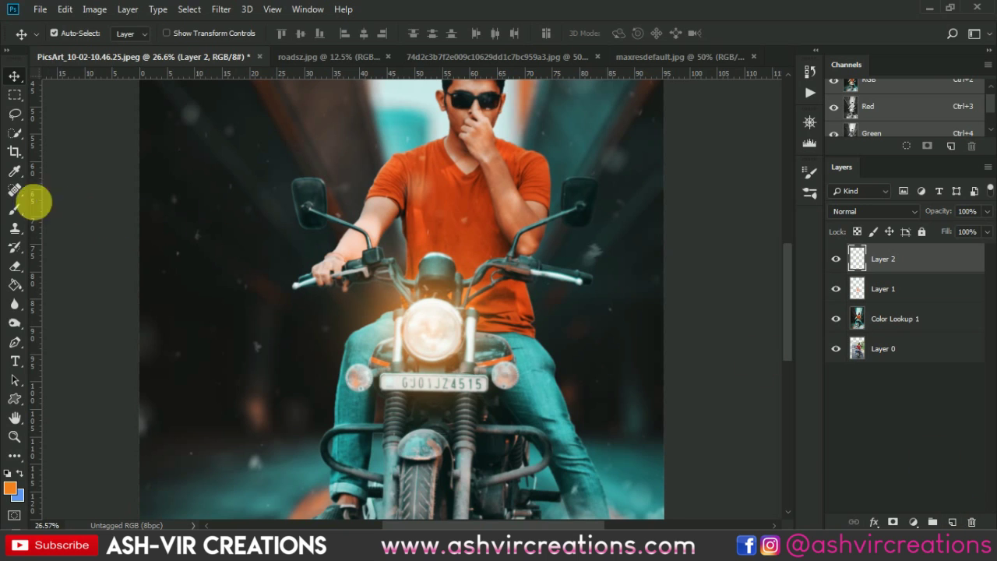
{"action": "left_click", "coordinate": [15, 210]}
{"action": "left_click", "coordinate": [10, 488]}
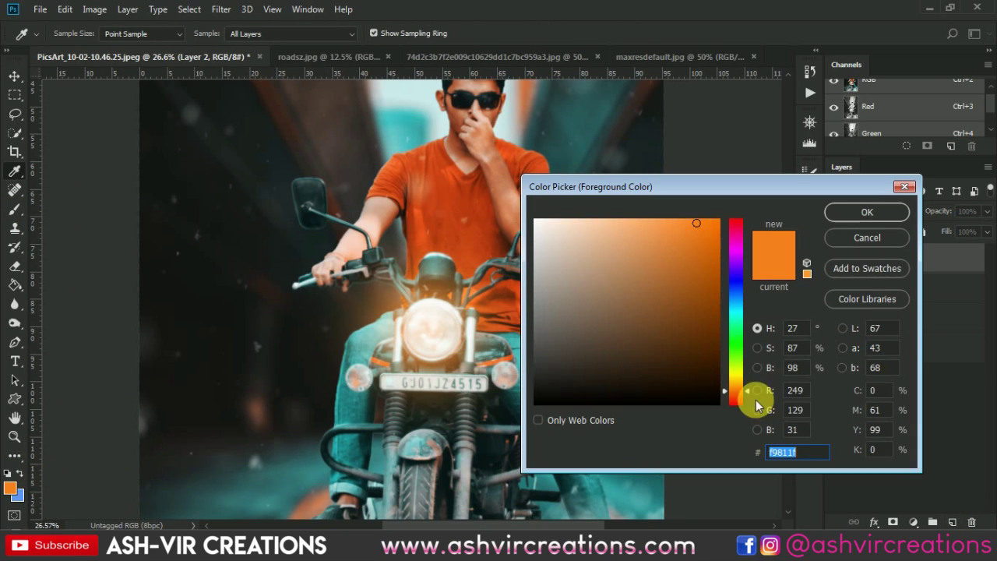
{"action": "left_click", "coordinate": [735, 231]}
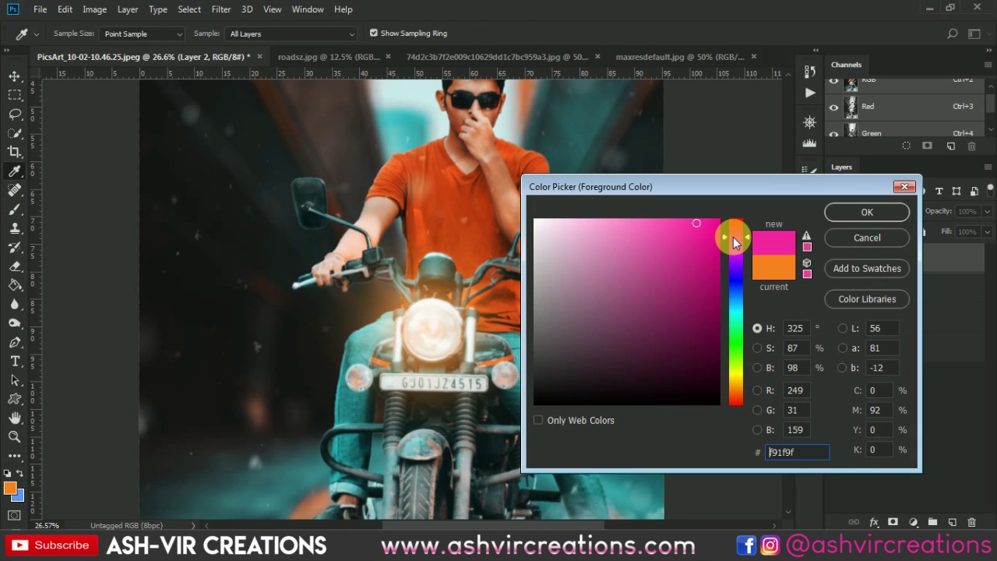
{"action": "left_click_drag", "start_coordinate": [734, 230], "coordinate": [735, 226]}
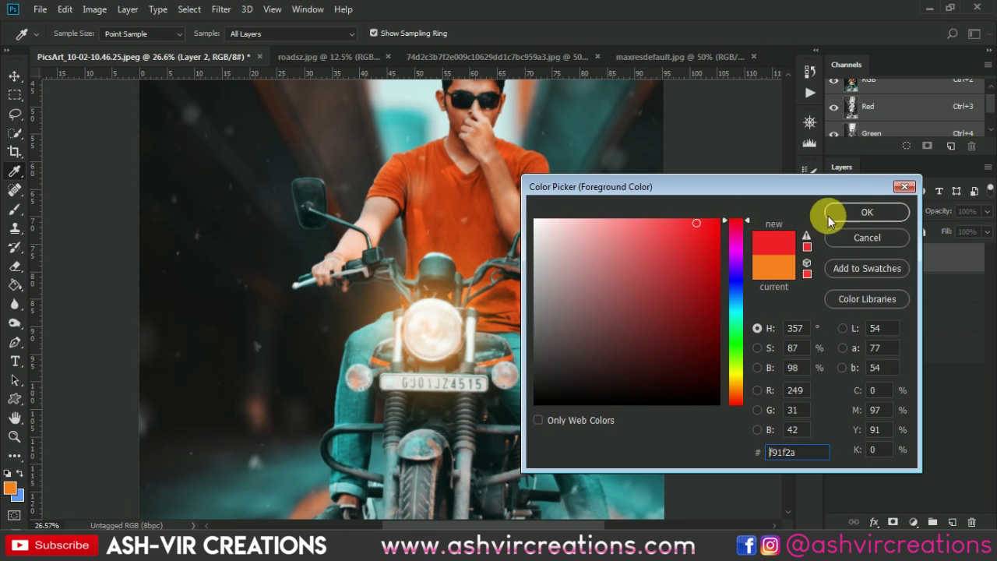
{"action": "left_click", "coordinate": [736, 221]}
{"action": "left_click", "coordinate": [857, 212]}
Step: Reduce the brush size to 175 and paint a red spot on the indicator light beneath the rider's bent arm
{"action": "key", "text": "b"}
{"action": "scroll", "coordinate": [514, 397], "scroll_direction": "up", "scroll_amount": 3}
{"action": "key", "text": "bracketleft"}
{"action": "key", "text": "bracketleft"}
{"action": "key", "text": "bracketleft"}
{"action": "scroll", "coordinate": [574, 383], "scroll_direction": "up", "scroll_amount": 2}
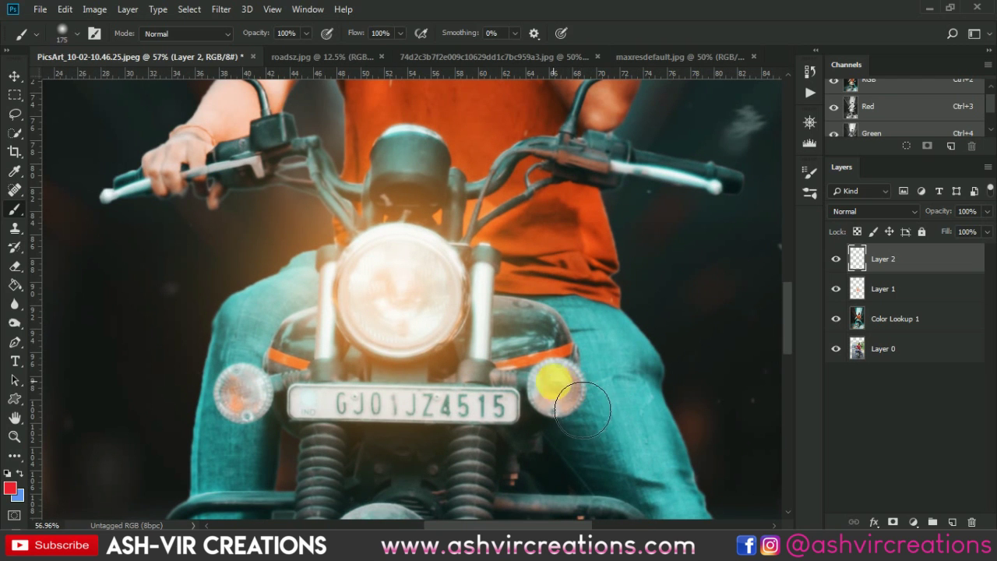
{"action": "left_click", "coordinate": [557, 387]}
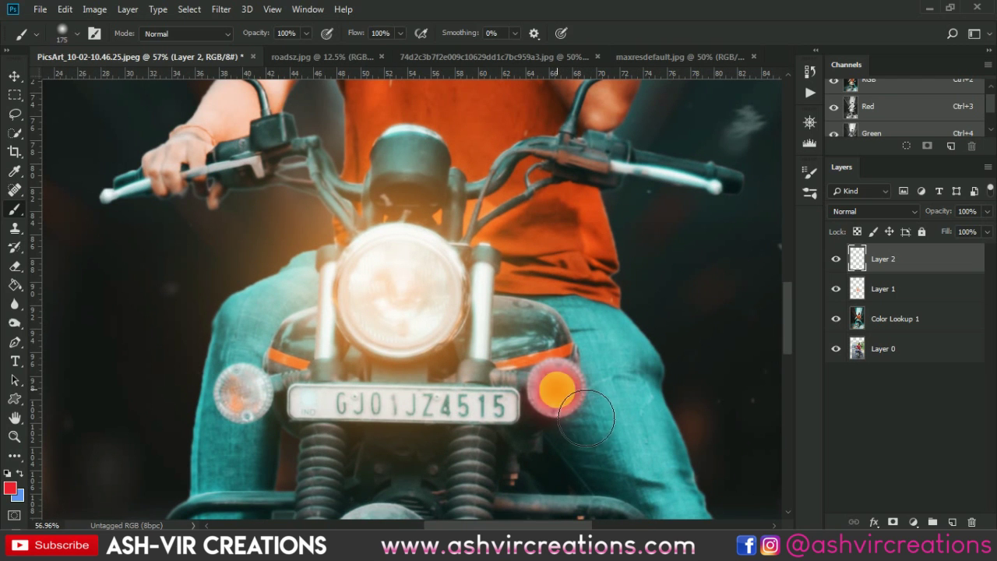
Step: Set Layer 2's blend mode to Screen and paint a matching red spot on the other indicator light
{"action": "left_click", "coordinate": [872, 209]}
{"action": "left_click", "coordinate": [857, 116]}
{"action": "mouse_move", "coordinate": [269, 398]}
{"action": "left_mouse_down"}
{"action": "mouse_move", "coordinate": [271, 420]}
{"action": "mouse_move", "coordinate": [248, 393]}
{"action": "left_mouse_up"}
{"action": "left_click", "coordinate": [14, 76]}
{"action": "scroll", "coordinate": [383, 311], "scroll_direction": "down", "scroll_amount": 3}
{"action": "scroll", "coordinate": [383, 312], "scroll_direction": "up", "scroll_amount": 2}
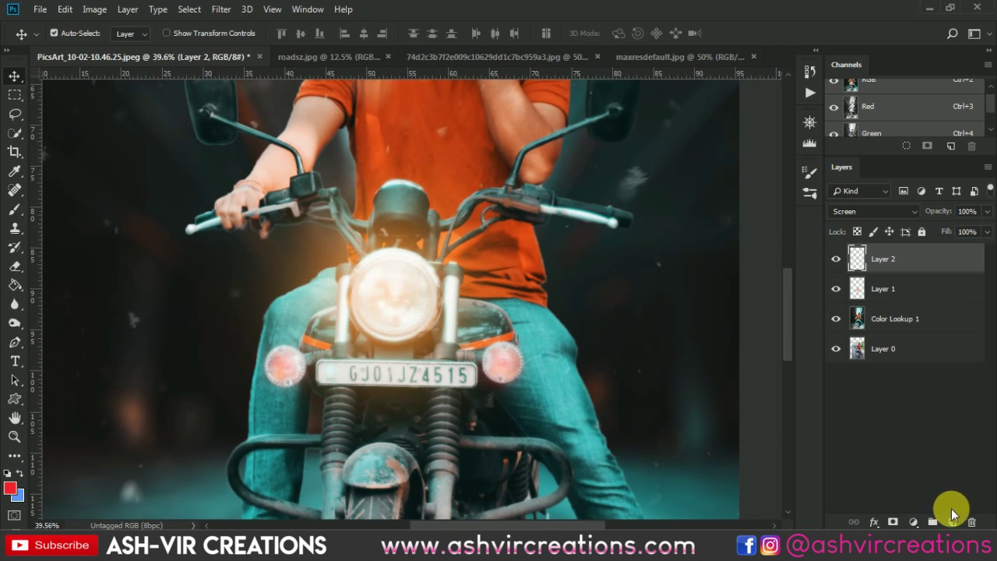
Step: Set the Brush tool's foreground colour to white
{"action": "left_click", "coordinate": [14, 171]}
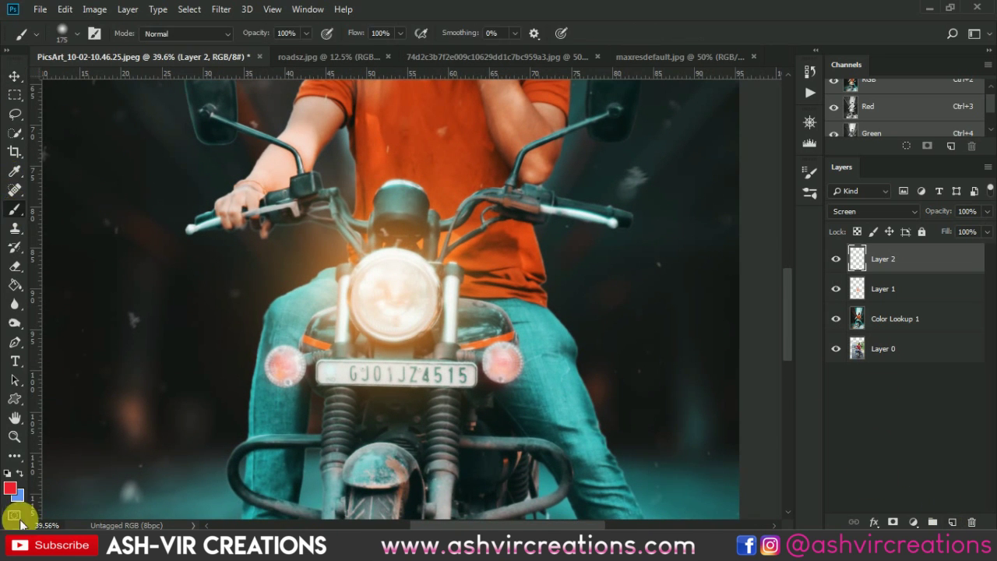
{"action": "left_click", "coordinate": [10, 488]}
{"action": "left_click_drag", "start_coordinate": [595, 299], "coordinate": [502, 216]}
{"action": "left_click", "coordinate": [867, 212]}
{"action": "key", "text": "b"}
Step: Enlarge the brush to 125 and paint white highlights in the centres of both indicator lights
{"action": "right_click", "coordinate": [524, 287]}
{"action": "left_click", "coordinate": [620, 317]}
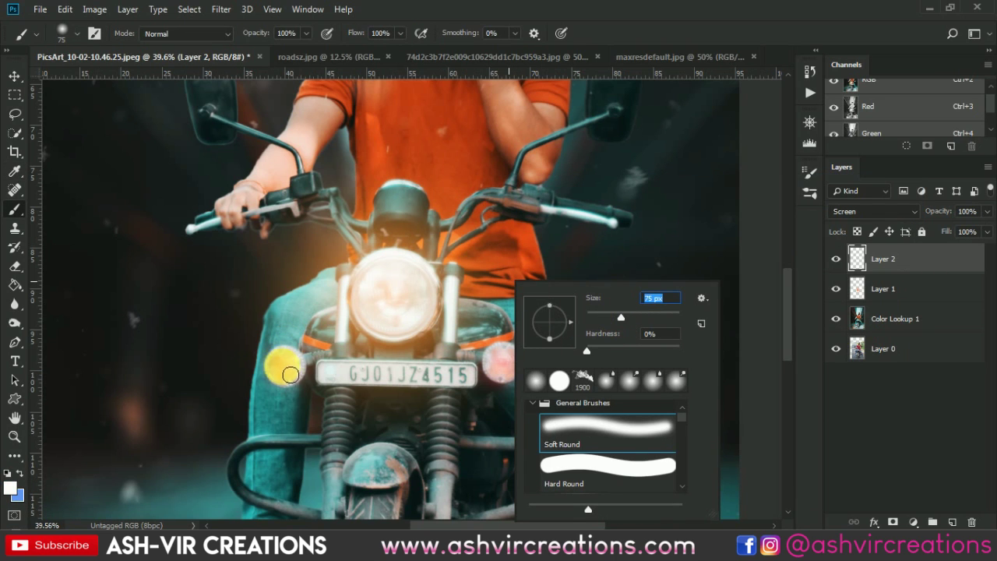
{"action": "type", "text": "]"}
{"action": "key", "text": "Return"}
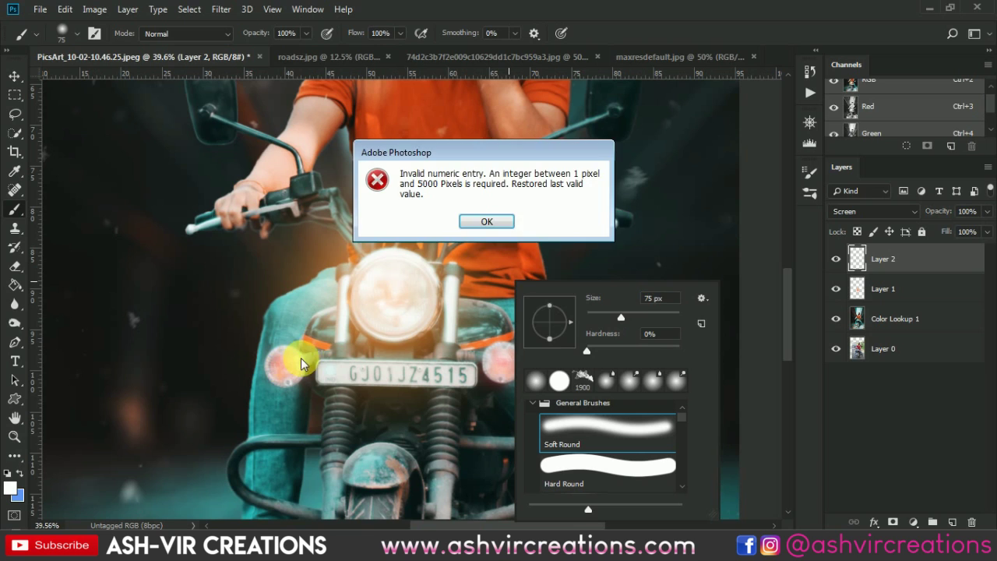
{"action": "left_click", "coordinate": [485, 215]}
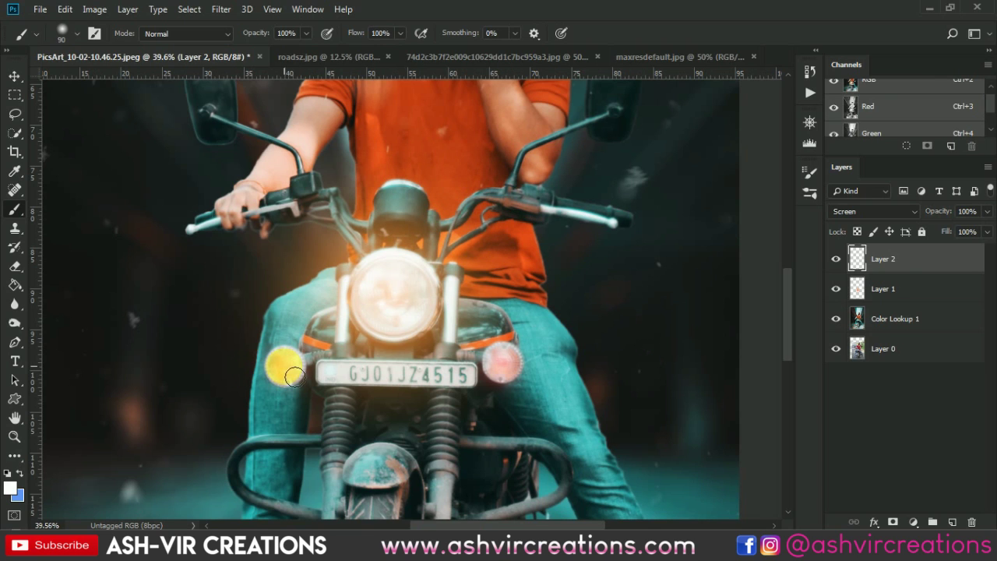
{"action": "key", "text": "bracketright"}
{"action": "scroll", "coordinate": [623, 360], "scroll_direction": "down", "scroll_amount": 5, "text": "alt"}
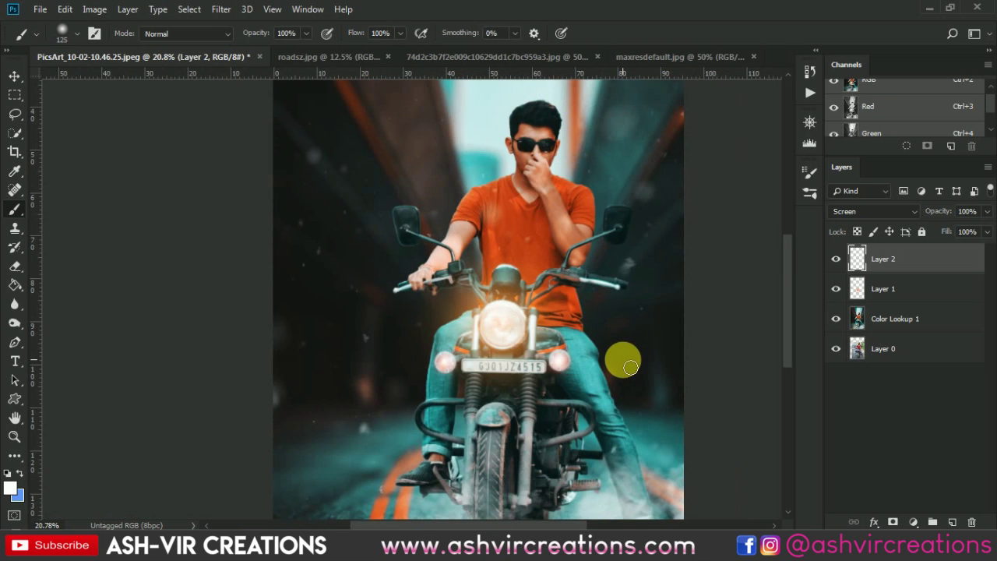
{"action": "scroll", "coordinate": [629, 366], "scroll_direction": "up", "scroll_amount": 2, "text": "alt"}
Step: Lower Layer 2's opacity to 81% and check the indicator glow in the whole picture
{"action": "key", "text": "v"}
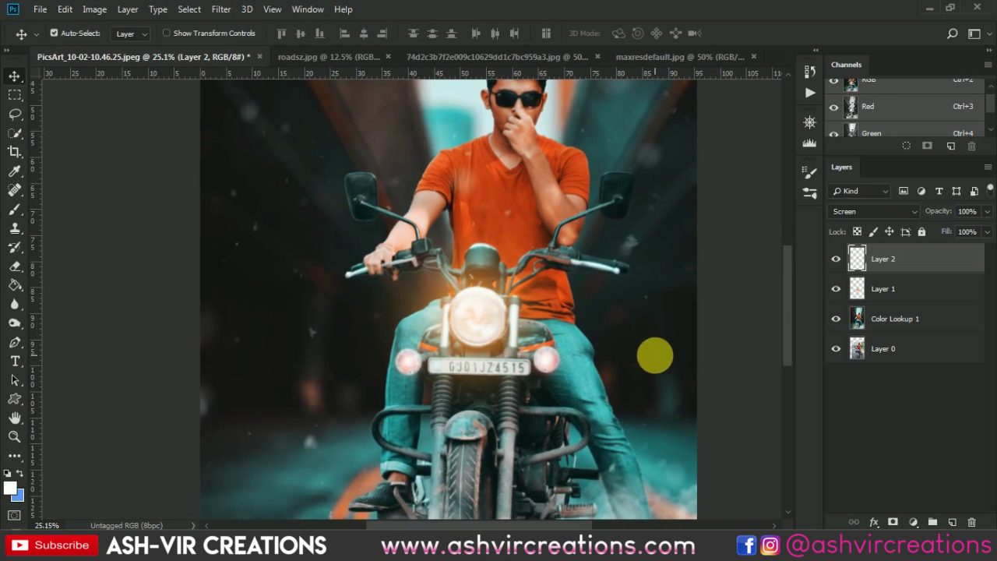
{"action": "mouse_move", "coordinate": [938, 210]}
{"action": "left_mouse_down"}
{"action": "mouse_move", "coordinate": [906, 211]}
{"action": "mouse_move", "coordinate": [919, 214]}
{"action": "left_mouse_up"}
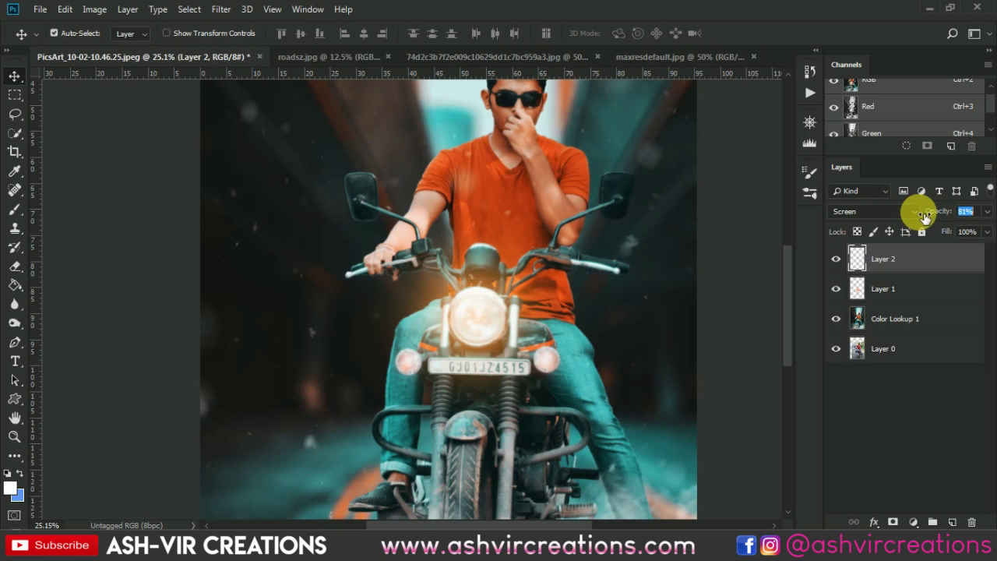
{"action": "key", "text": "ctrl+minus"}
{"action": "key", "text": "ctrl+minus"}
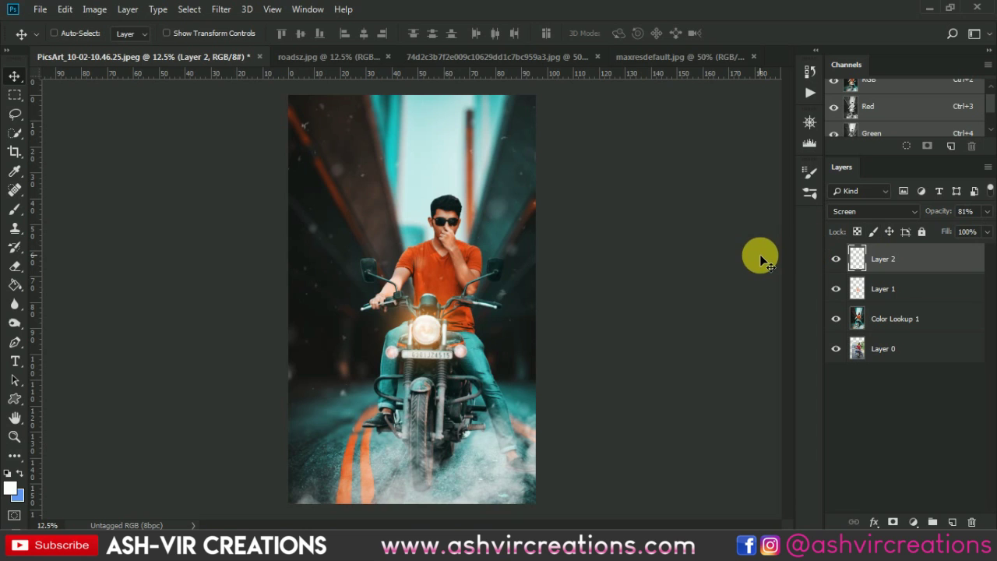
{"action": "key", "text": "ctrl+minus"}
{"action": "key", "text": "ctrl+plus"}
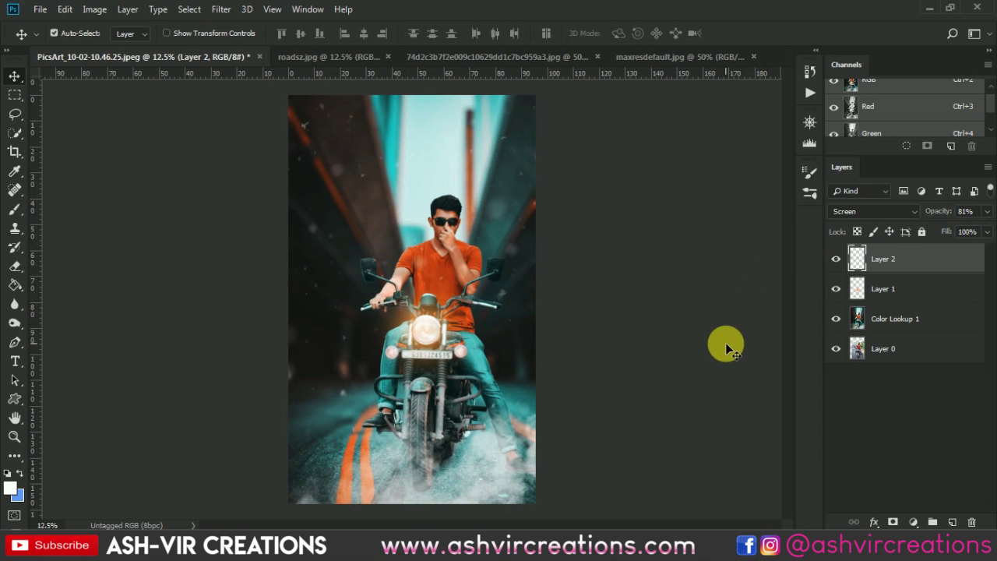
Step: Merge Layer 2, Layer 1 and Color Lookup 1 into a single layer
{"action": "left_click", "coordinate": [933, 324], "text": "shift"}
{"action": "right_click", "coordinate": [931, 321]}
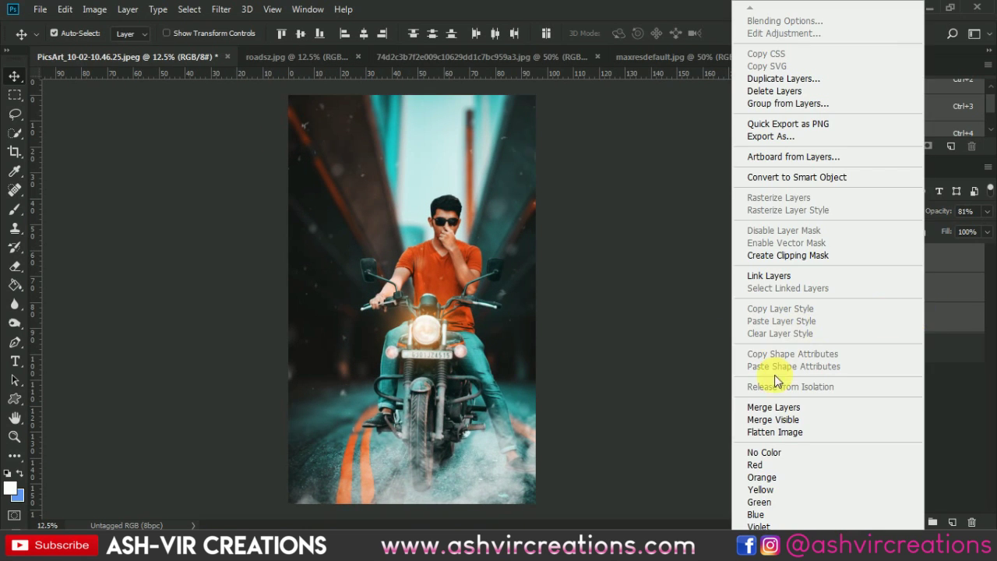
{"action": "left_click", "coordinate": [773, 405]}
{"action": "key", "text": "c"}
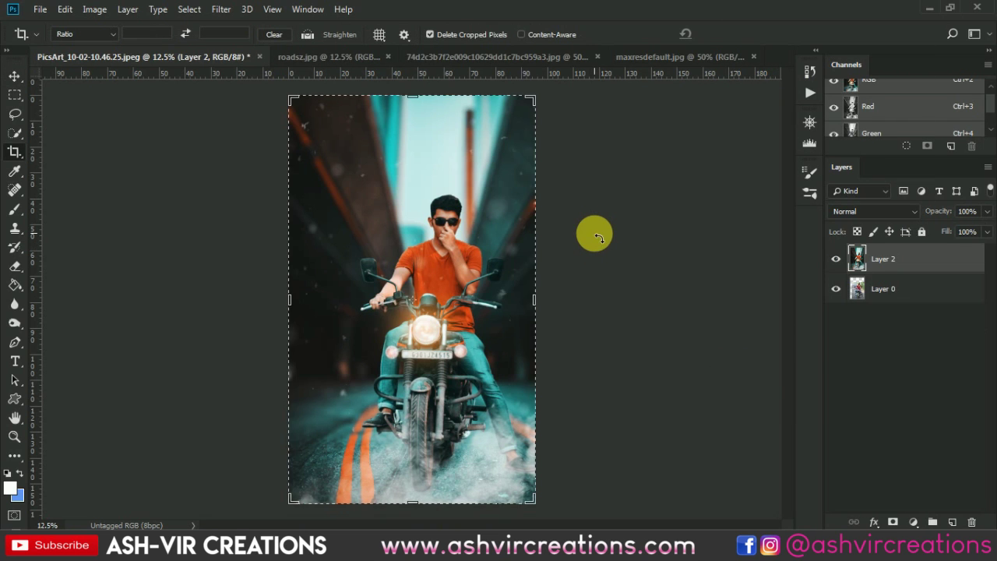
{"action": "key", "text": "v"}
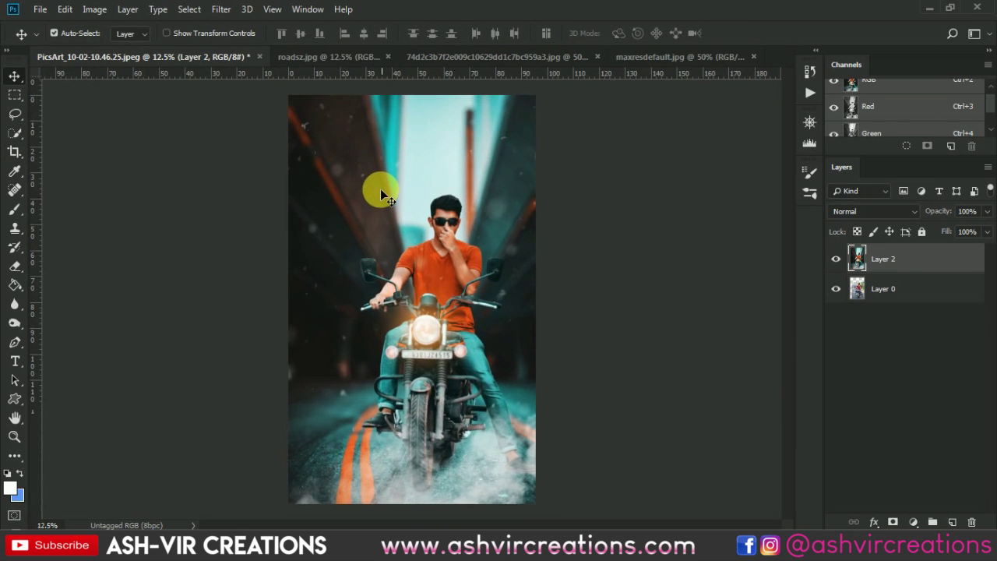
Step: Create a new layer above the merged layer and set the Brush tool's foreground colour to orange ff9c00
{"action": "scroll", "coordinate": [488, 220], "scroll_direction": "up", "scroll_amount": 2}
{"action": "scroll", "coordinate": [405, 191], "scroll_direction": "up", "scroll_amount": 2}
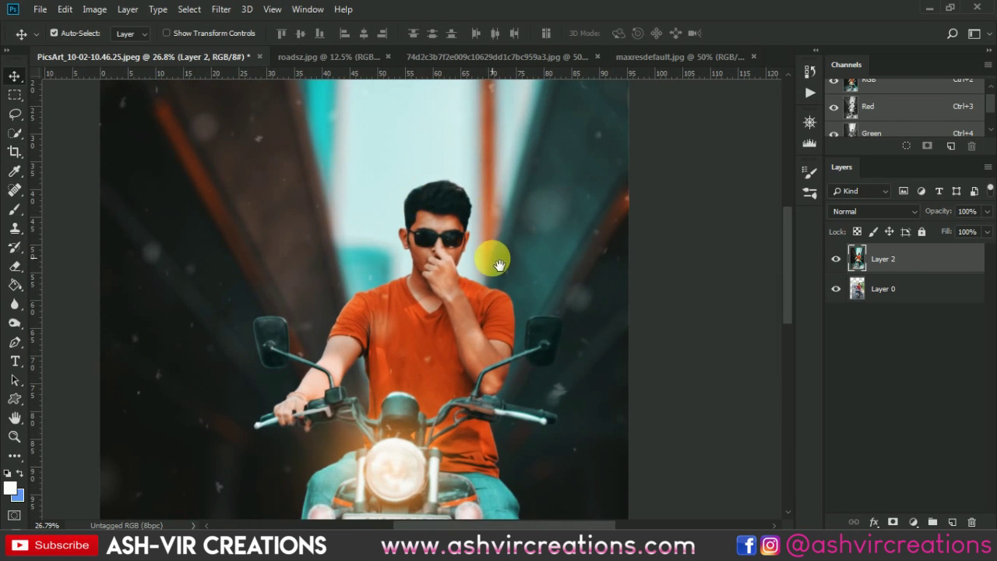
{"action": "left_click", "coordinate": [952, 521]}
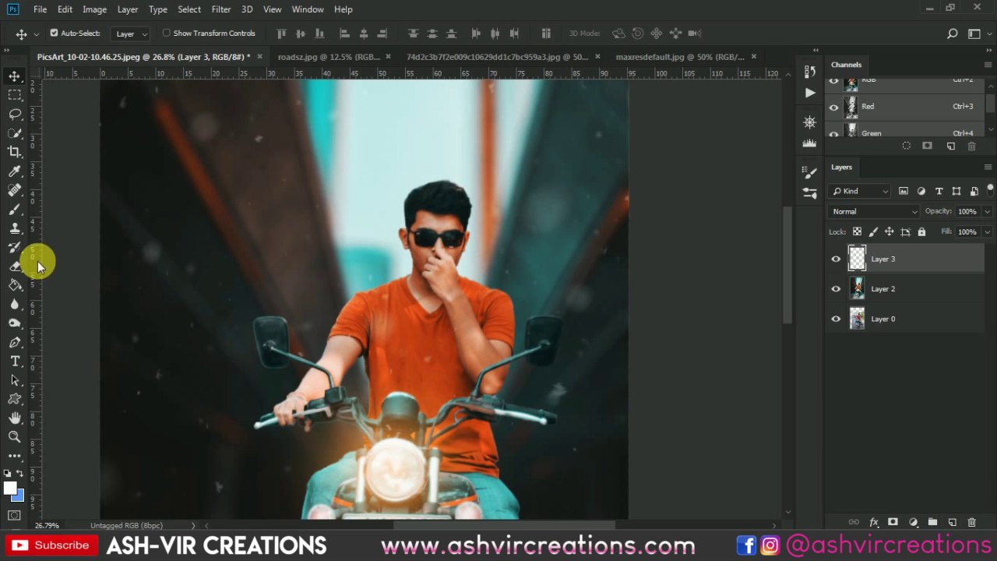
{"action": "left_click", "coordinate": [16, 212]}
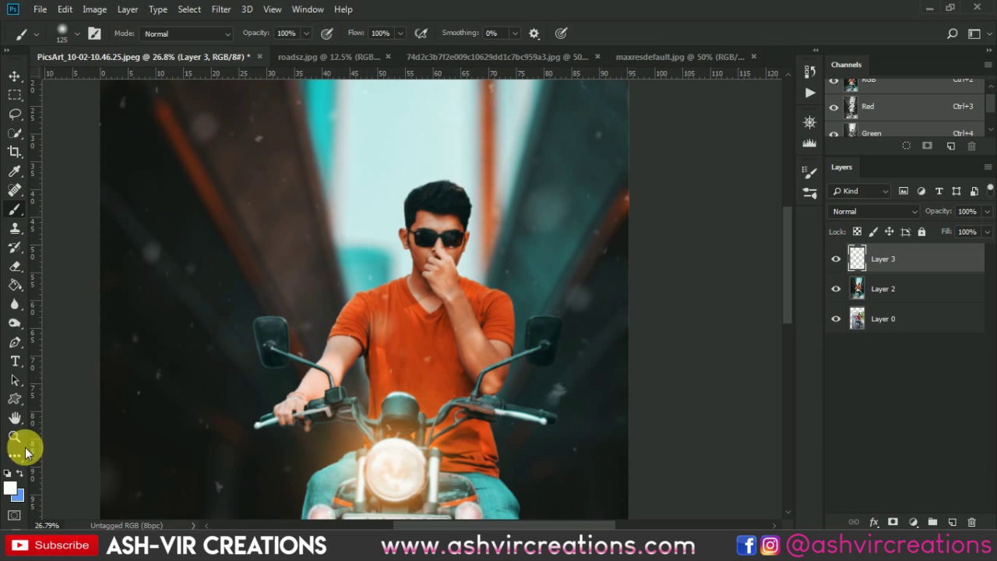
{"action": "left_click", "coordinate": [10, 486]}
{"action": "mouse_move", "coordinate": [745, 368]}
{"action": "left_mouse_down"}
{"action": "mouse_move", "coordinate": [740, 398]}
{"action": "mouse_move", "coordinate": [741, 384]}
{"action": "left_mouse_up"}
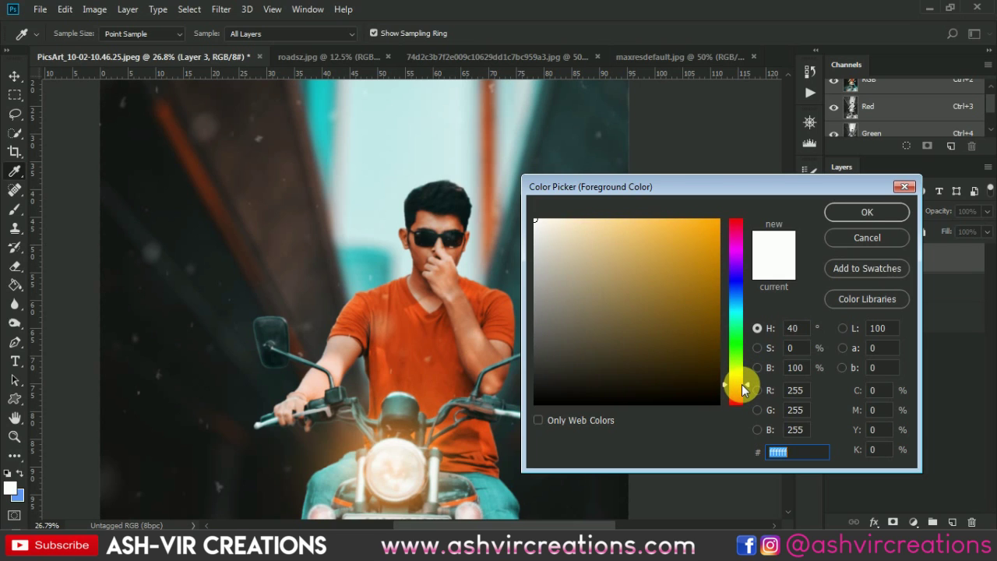
{"action": "left_click_drag", "start_coordinate": [715, 278], "coordinate": [734, 204]}
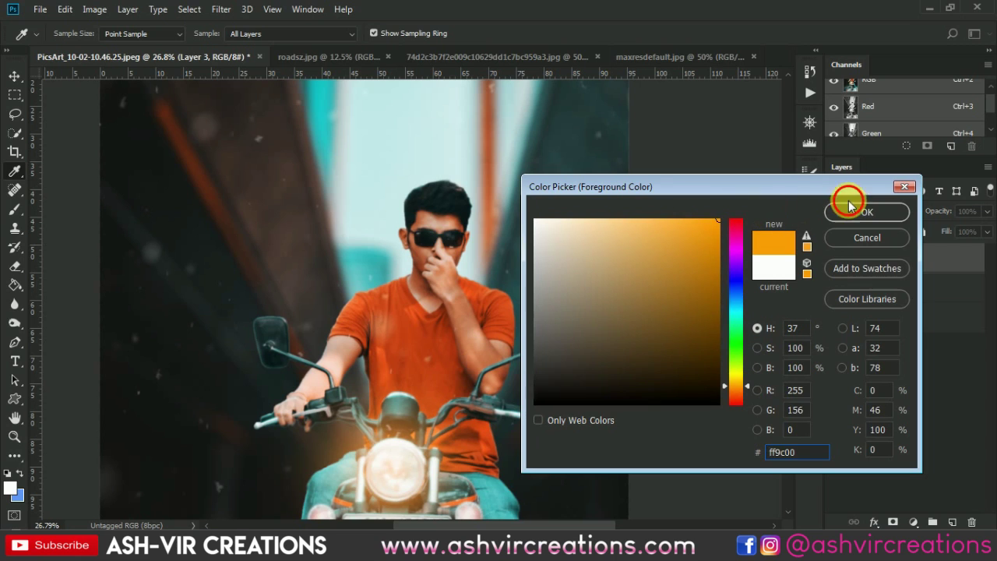
{"action": "left_click", "coordinate": [827, 221]}
{"action": "key", "text": "b"}
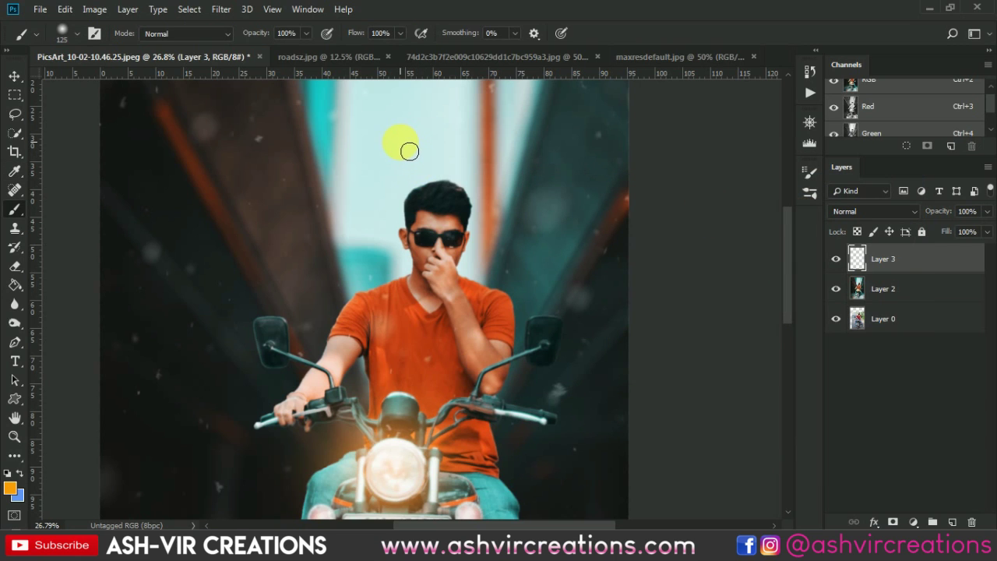
Step: Paint a soft orange spot on the dark background beside the rider and set Layer 3's blend mode to Screen
{"action": "left_click", "coordinate": [193, 227]}
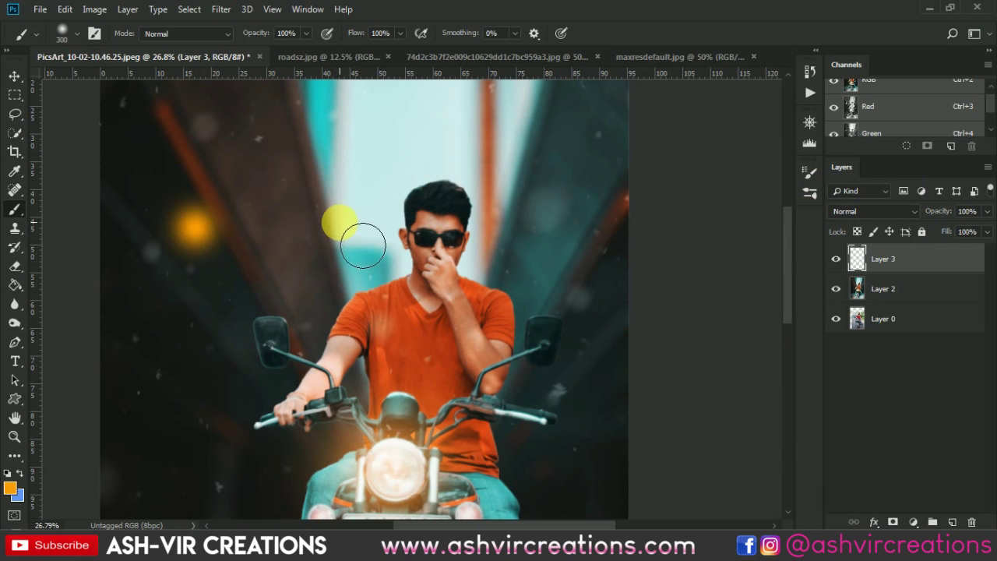
{"action": "key", "text": "v"}
{"action": "left_click", "coordinate": [65, 9]}
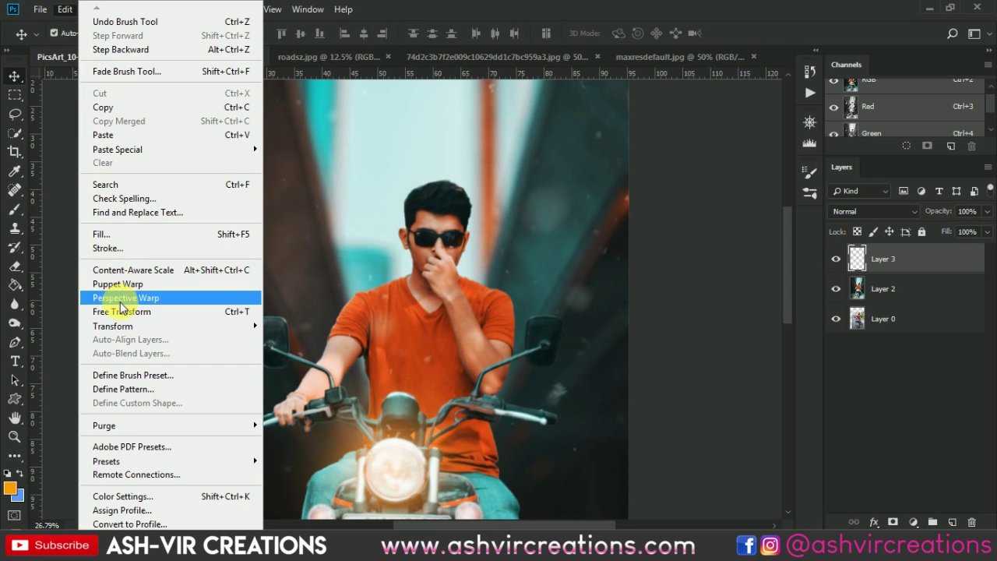
{"action": "left_click", "coordinate": [144, 245]}
{"action": "left_click", "coordinate": [876, 211]}
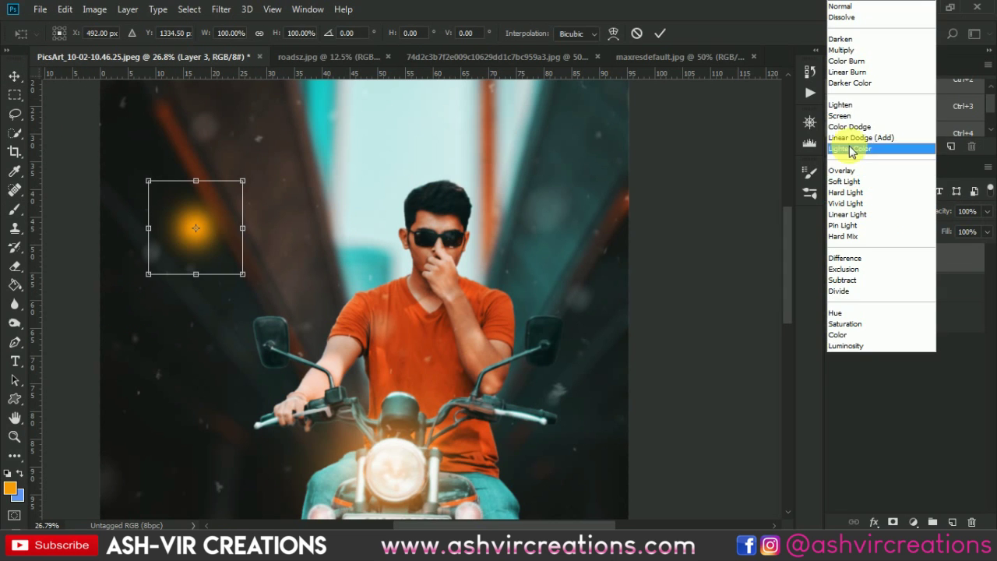
{"action": "left_click", "coordinate": [851, 117]}
Step: Move the orange glow to the bright sky above the rider's head and enlarge it to about 474%
{"action": "left_click_drag", "start_coordinate": [220, 219], "coordinate": [436, 166]}
{"action": "left_click_drag", "start_coordinate": [458, 222], "coordinate": [525, 285]}
{"action": "mouse_move", "coordinate": [446, 202]}
{"action": "left_mouse_down"}
{"action": "mouse_move", "coordinate": [441, 172]}
{"action": "mouse_move", "coordinate": [436, 189]}
{"action": "left_mouse_up"}
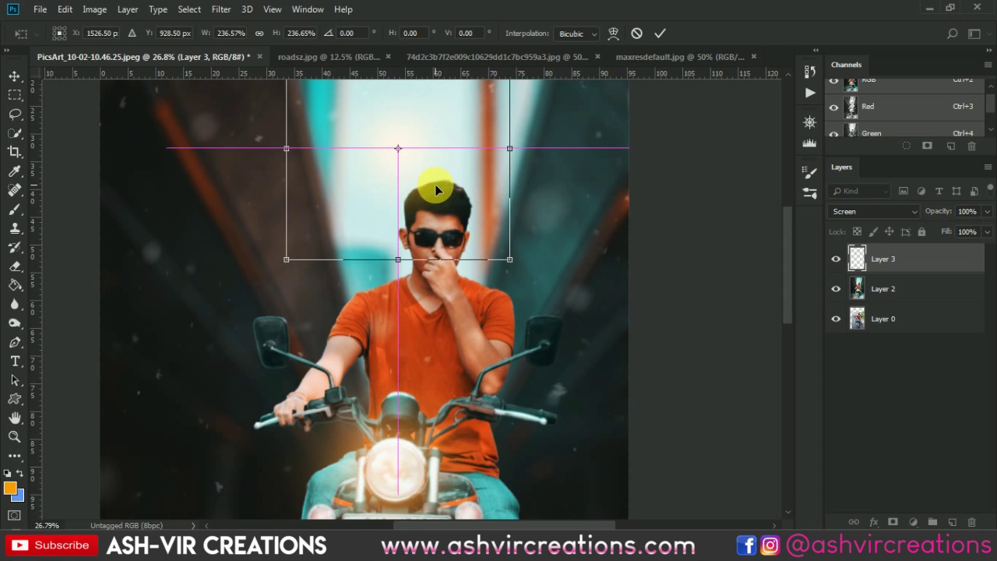
{"action": "scroll", "coordinate": [435, 184], "scroll_direction": "down", "scroll_amount": 2}
{"action": "left_click_drag", "start_coordinate": [483, 232], "coordinate": [544, 320]}
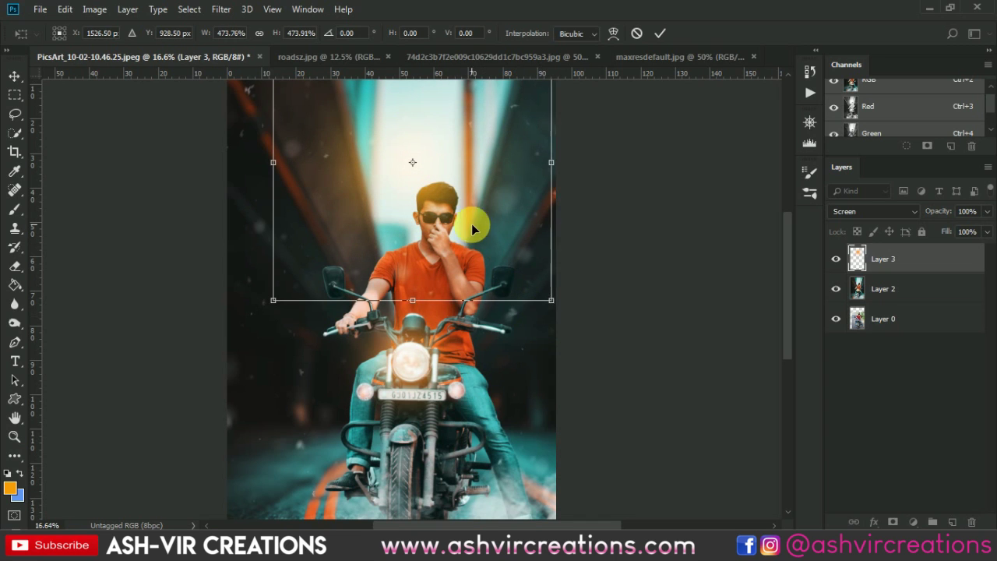
Step: Stretch the orange glow's height to about 563% and shift it upward behind the rider's head
{"action": "scroll", "coordinate": [467, 206], "scroll_direction": "down", "scroll_amount": 2}
{"action": "left_click_drag", "start_coordinate": [432, 106], "coordinate": [443, 71]}
{"action": "left_click_drag", "start_coordinate": [447, 177], "coordinate": [448, 196]}
{"action": "scroll", "coordinate": [448, 196], "scroll_direction": "up", "scroll_amount": 3}
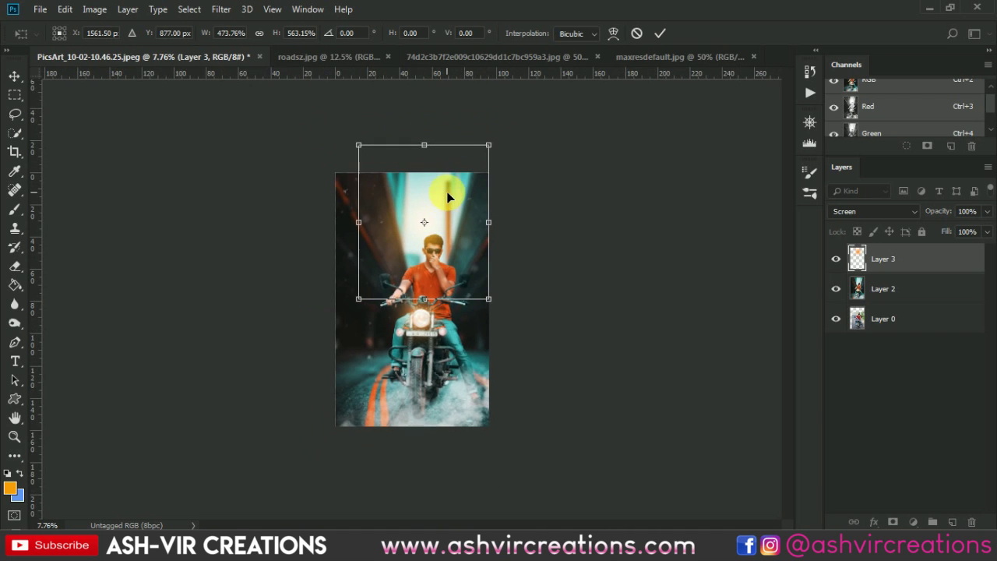
{"action": "left_click_drag", "start_coordinate": [458, 275], "coordinate": [458, 266]}
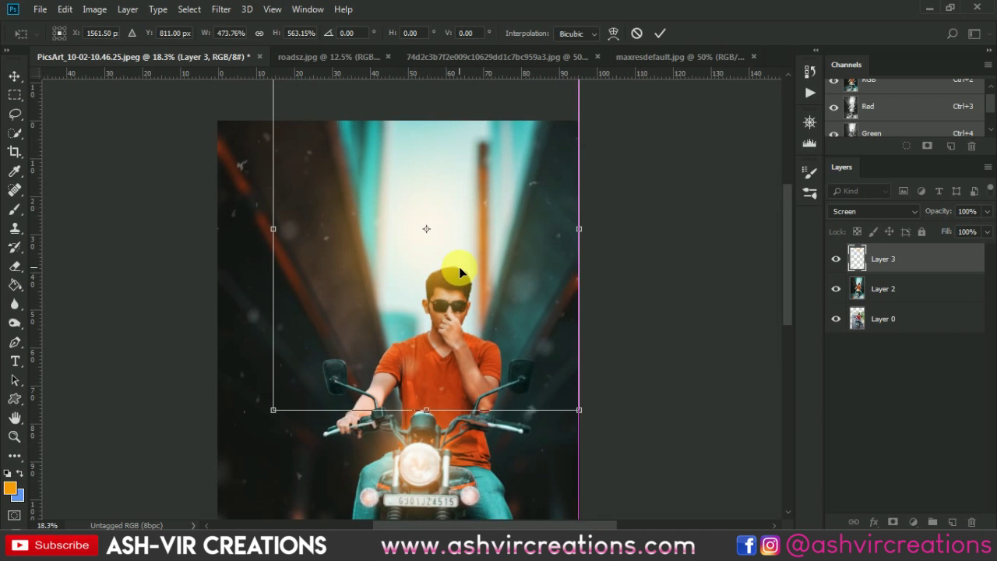
Step: Fine-tune the orange glow's placement over the sky above the rider and apply the transformation
{"action": "scroll", "coordinate": [404, 168], "scroll_direction": "down", "scroll_amount": 4}
{"action": "left_click_drag", "start_coordinate": [398, 160], "coordinate": [419, 170]}
{"action": "scroll", "coordinate": [418, 247], "scroll_direction": "up", "scroll_amount": 2}
{"action": "scroll", "coordinate": [433, 233], "scroll_direction": "up", "scroll_amount": 2}
{"action": "left_click_drag", "start_coordinate": [470, 214], "coordinate": [470, 211]}
{"action": "key", "text": "Return"}
Step: Hide and show Layer 3 to compare the image with and without the orange sky glow
{"action": "scroll", "coordinate": [433, 178], "scroll_direction": "up", "scroll_amount": 3}
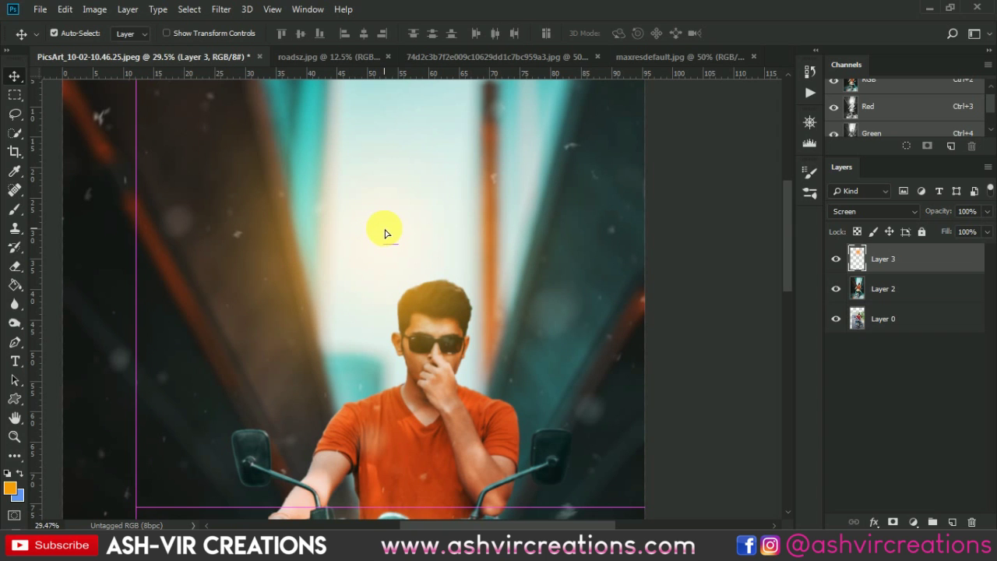
{"action": "scroll", "coordinate": [422, 300], "scroll_direction": "down", "scroll_amount": 3}
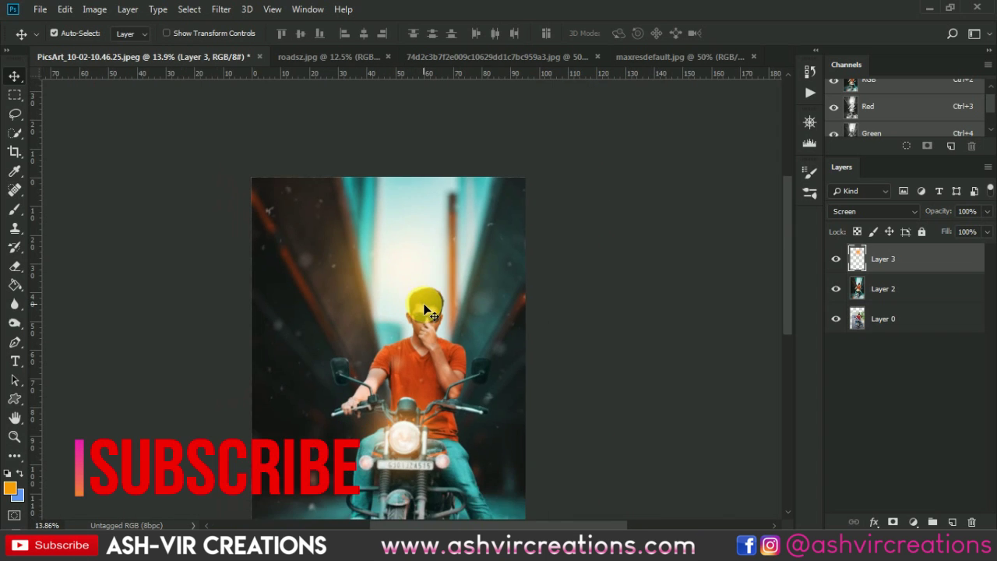
{"action": "scroll", "coordinate": [424, 310], "scroll_direction": "down", "scroll_amount": 2}
{"action": "left_click", "coordinate": [835, 259]}
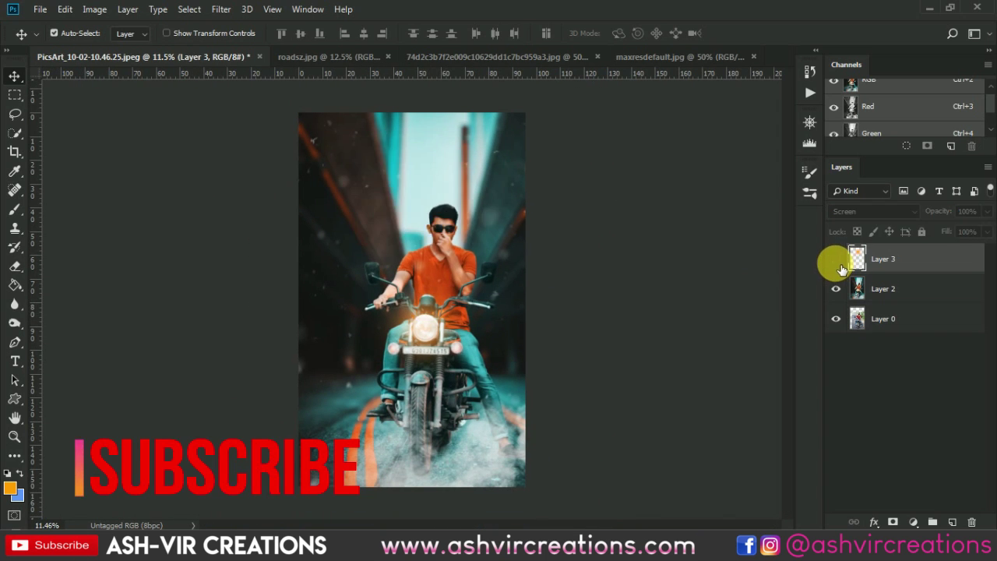
{"action": "left_click", "coordinate": [836, 259]}
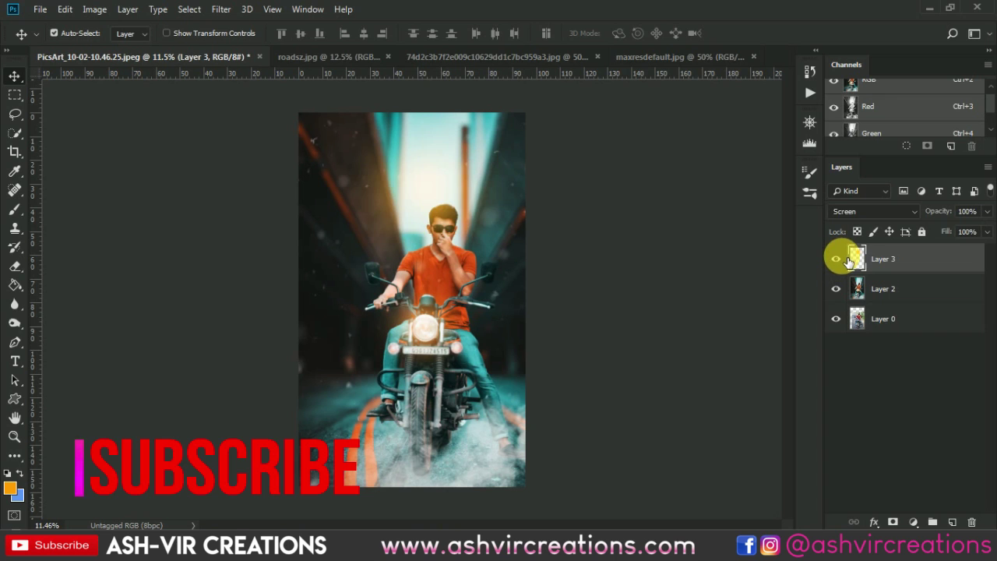
Step: Merge Layer 3 with Layer 2 into a single layer
{"action": "left_click", "coordinate": [896, 289], "text": "ctrl"}
{"action": "right_click", "coordinate": [895, 288]}
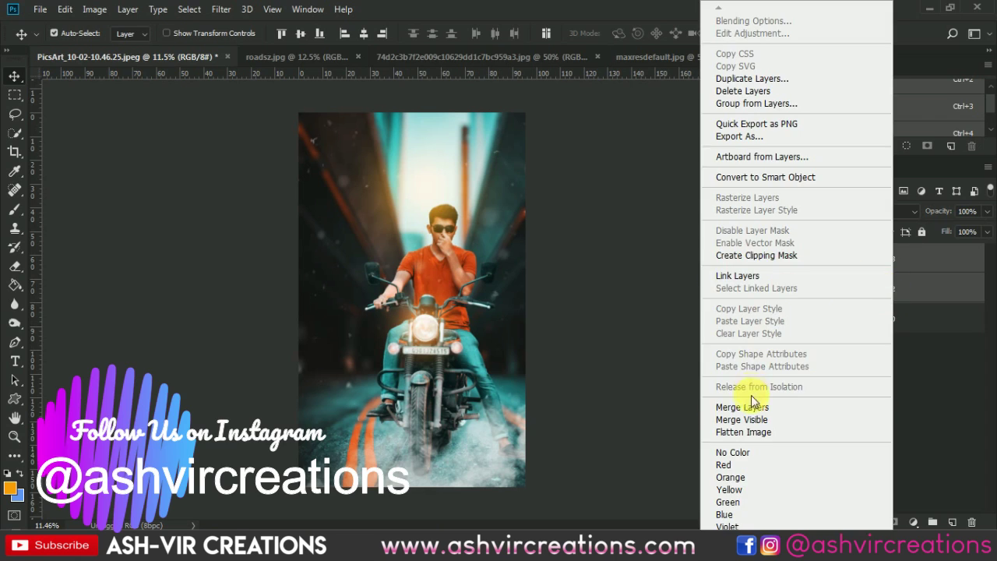
{"action": "left_click", "coordinate": [747, 405]}
Step: Toggle the merged layer's visibility repeatedly to compare the finished composite with the original photo on Layer 0
{"action": "scroll", "coordinate": [612, 309], "scroll_direction": "up", "scroll_amount": 1}
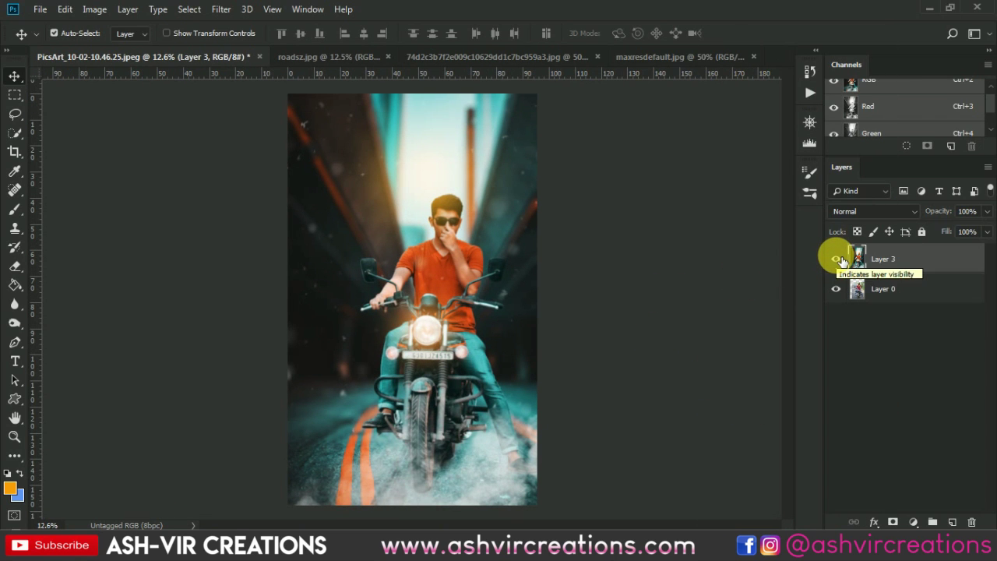
{"action": "scroll", "coordinate": [363, 289], "scroll_direction": "down", "scroll_amount": 2}
{"action": "left_click", "coordinate": [836, 259]}
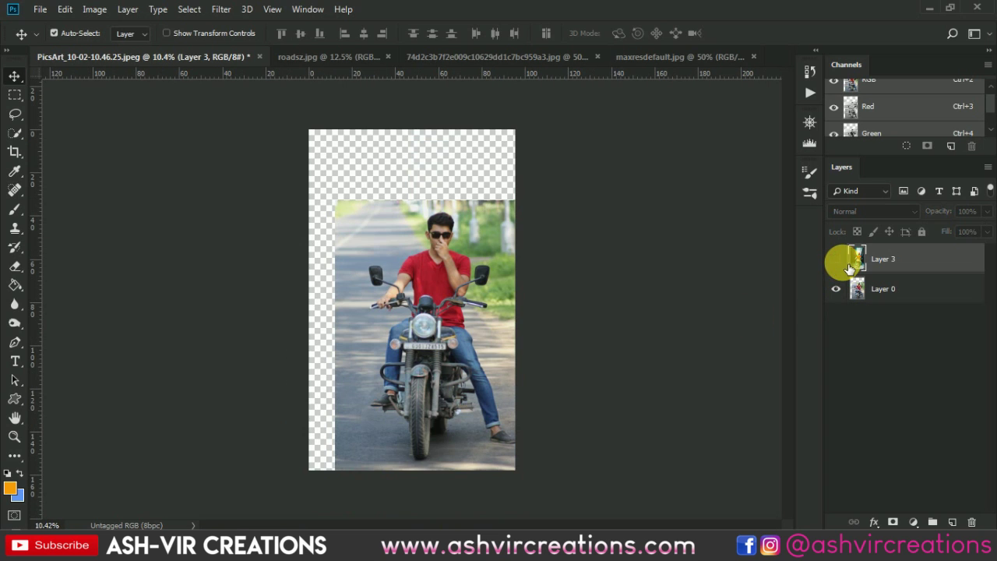
{"action": "scroll", "coordinate": [522, 276], "scroll_direction": "up", "scroll_amount": 2}
{"action": "left_click", "coordinate": [836, 259]}
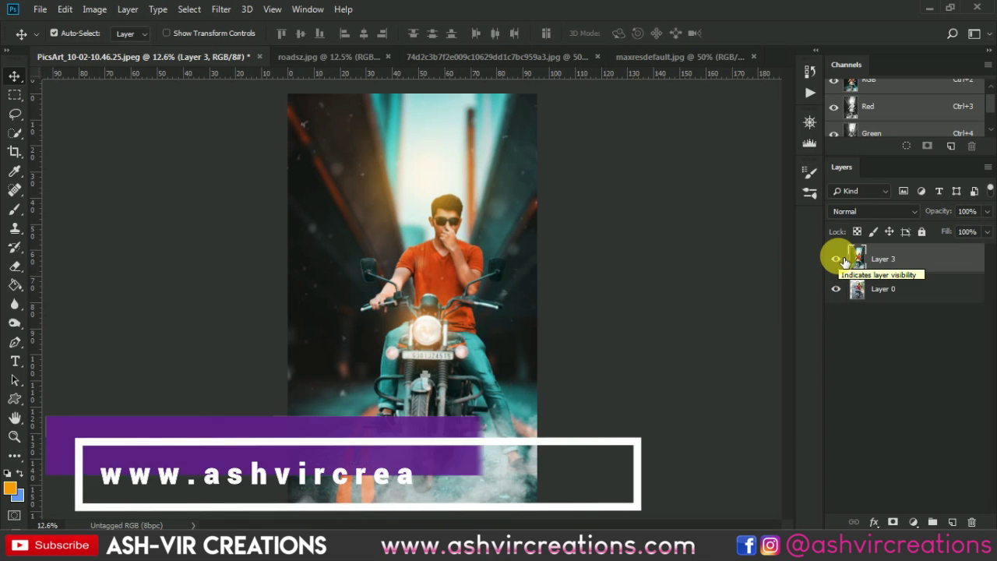
{"action": "left_click", "coordinate": [844, 261]}
{"action": "left_click", "coordinate": [835, 259]}
{"action": "left_click", "coordinate": [836, 258]}
{"action": "left_click", "coordinate": [844, 261]}
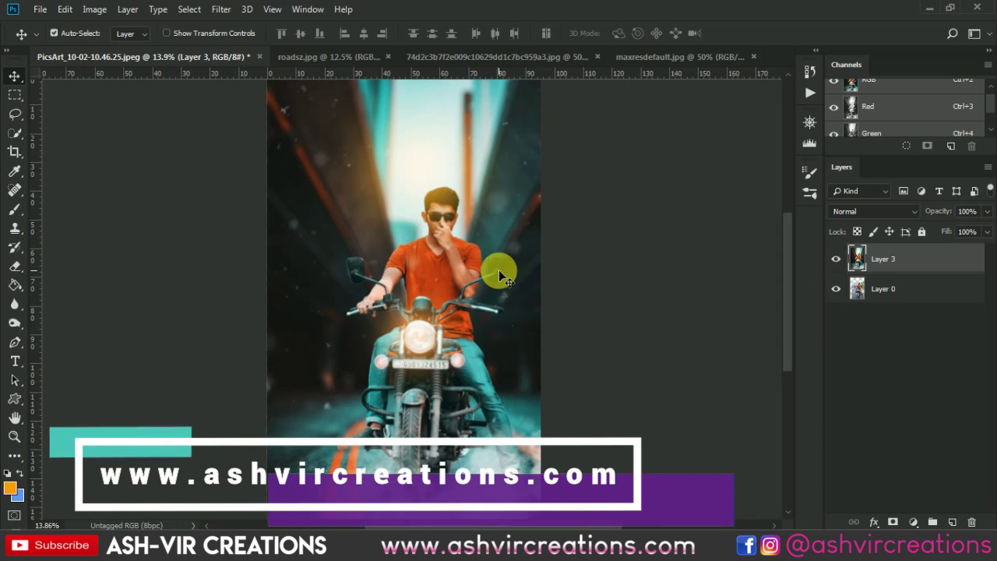
{"action": "left_click", "coordinate": [835, 259]}
{"action": "left_click", "coordinate": [836, 259]}
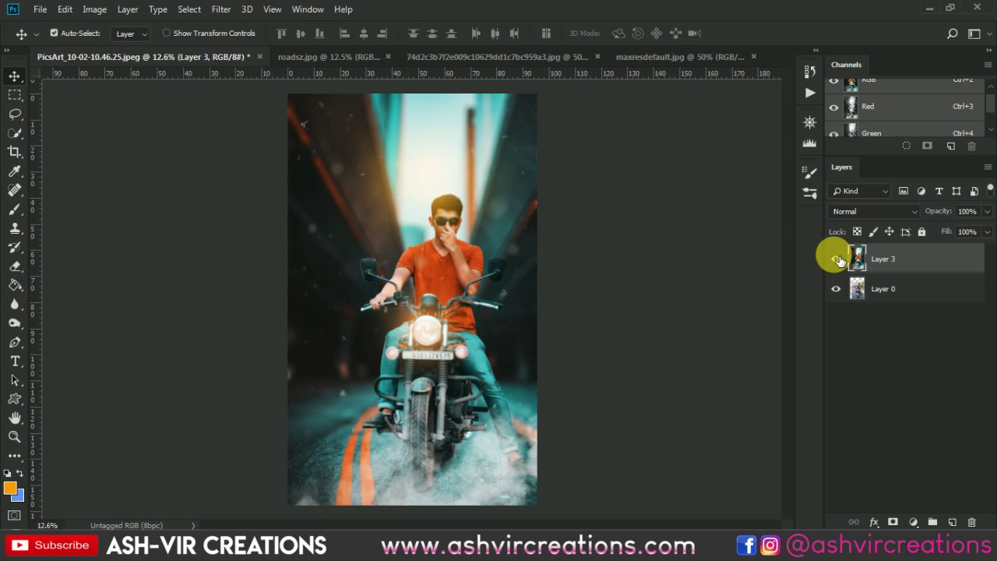
{"action": "left_click", "coordinate": [836, 259]}
{"action": "left_click", "coordinate": [835, 258]}
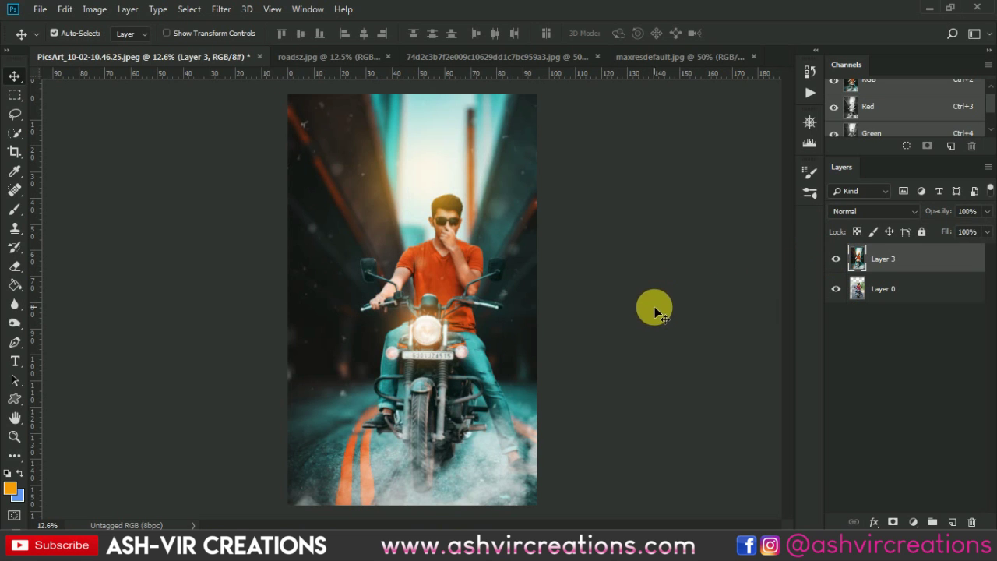